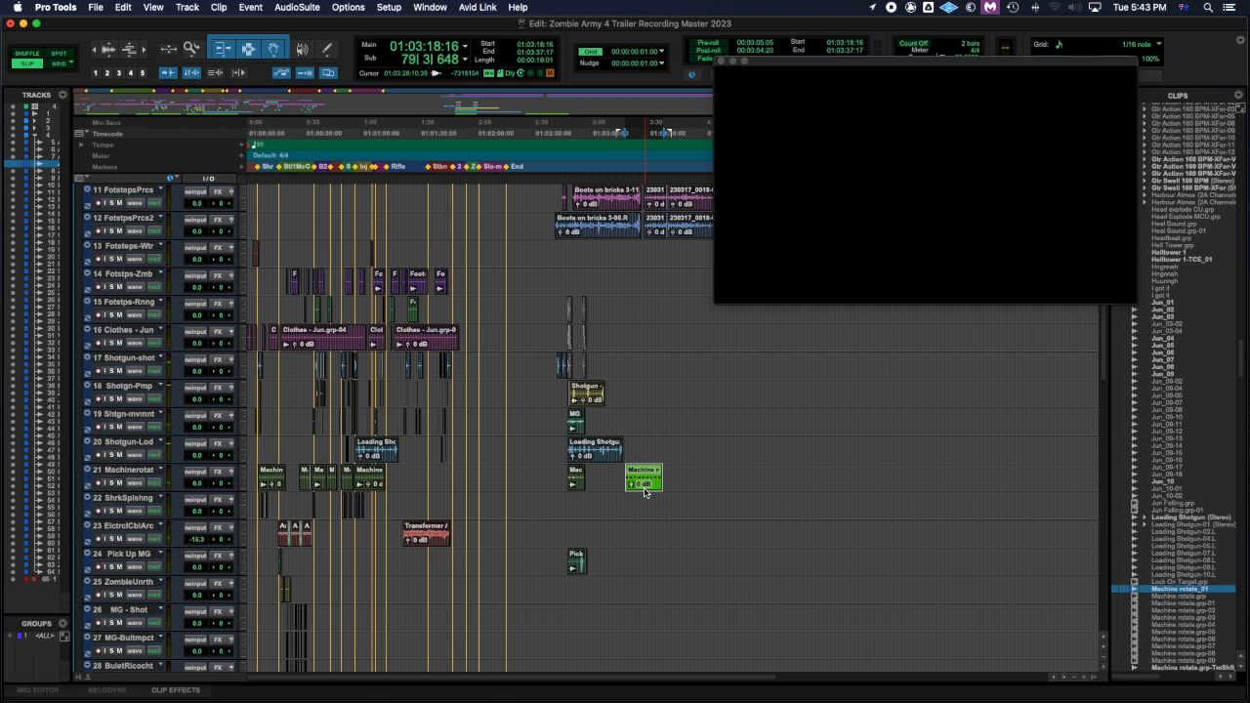
Step: Play back the video scene from the first Machine rotate clip on track 21 near the session start
click(653, 475)
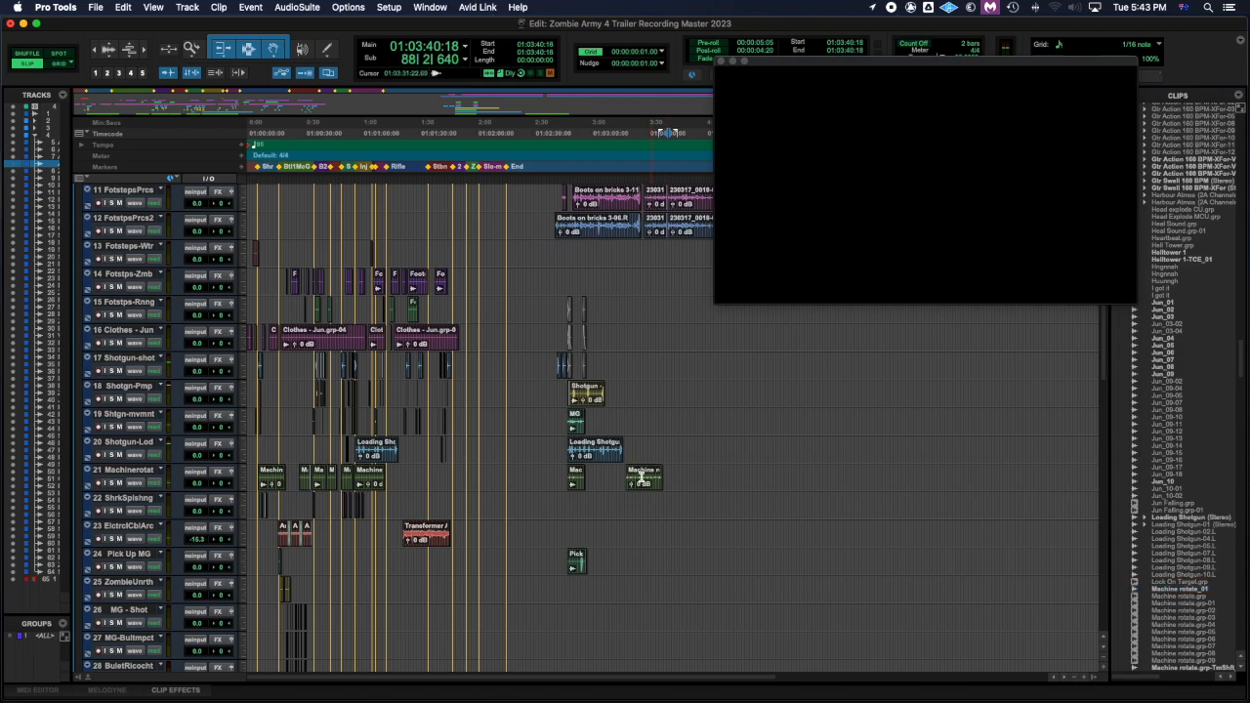
click(616, 477)
click(615, 452)
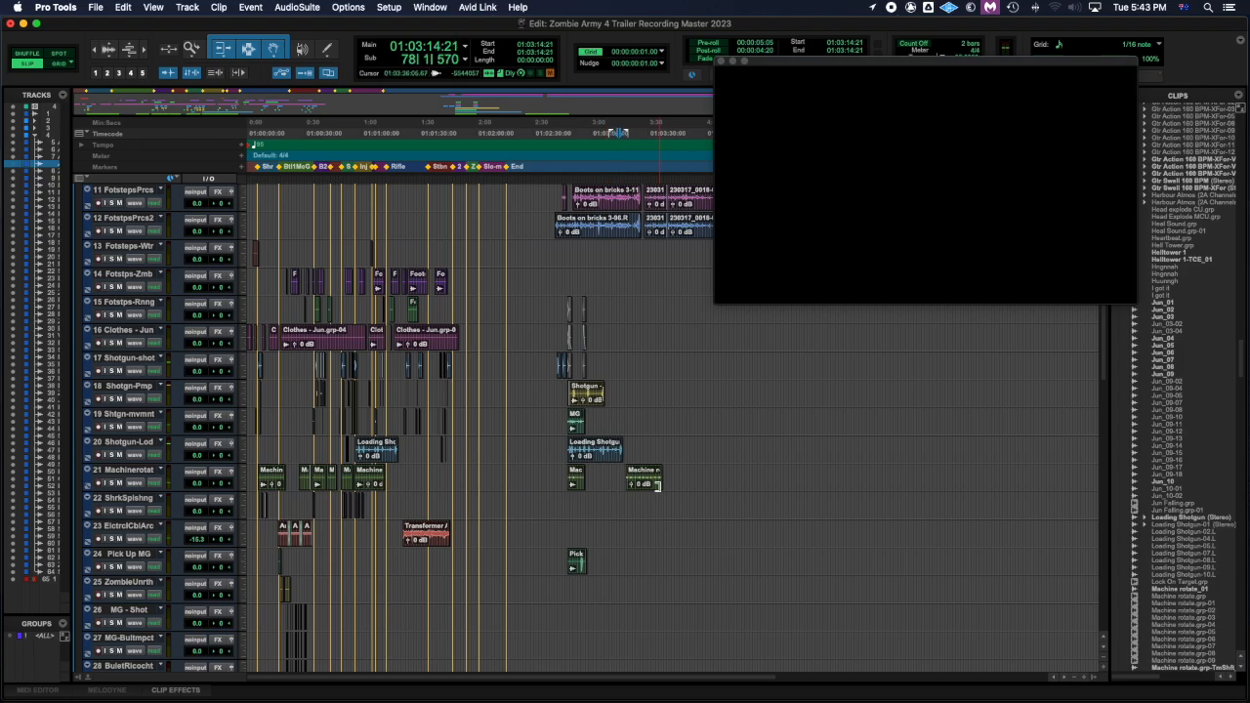
click(260, 474)
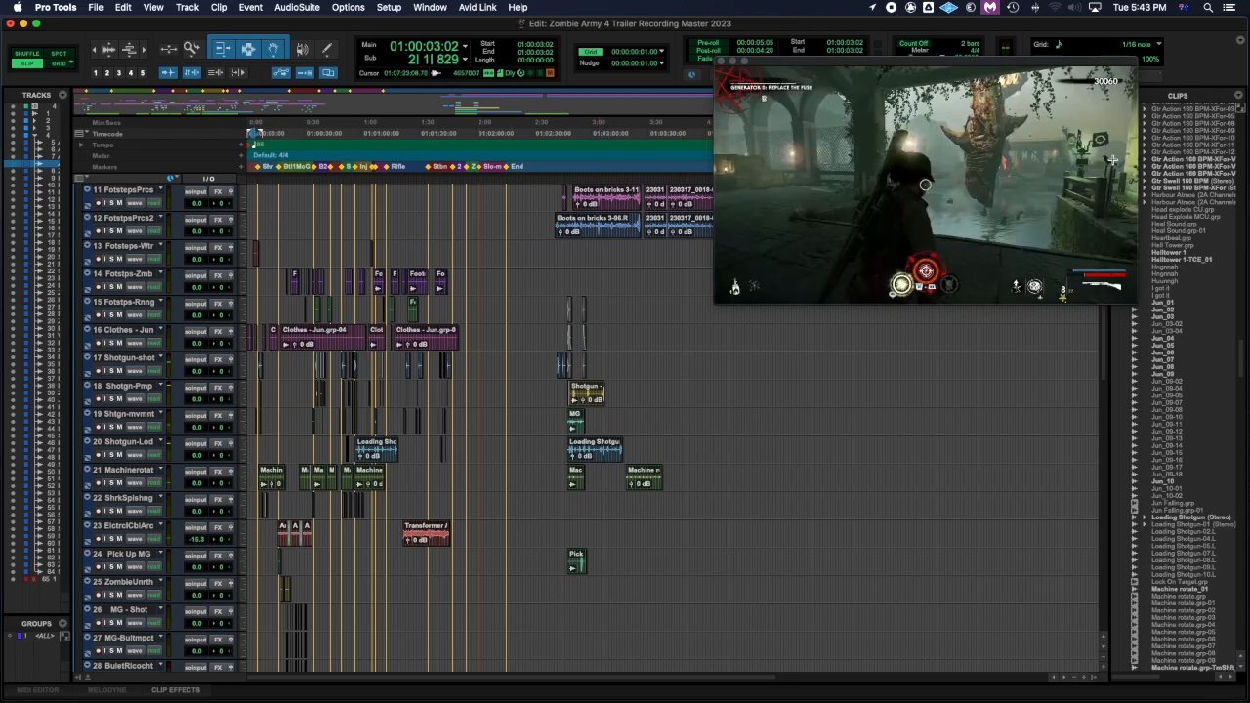
key(space)
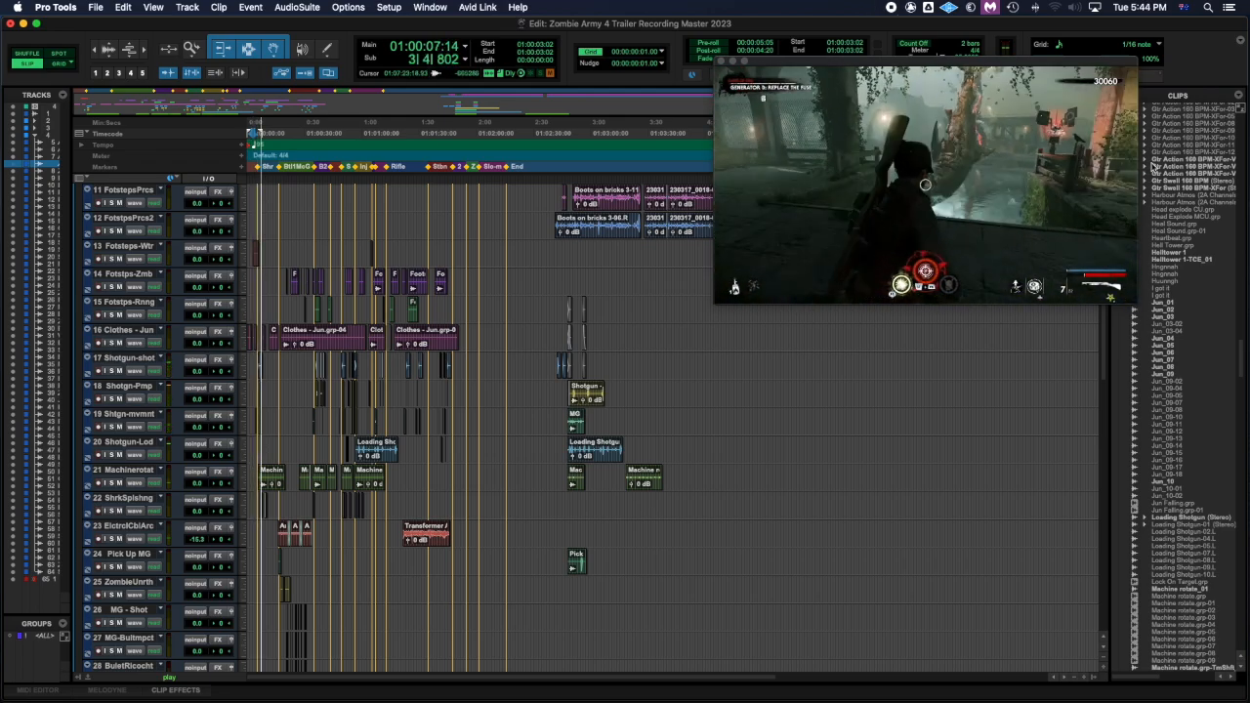
key(space)
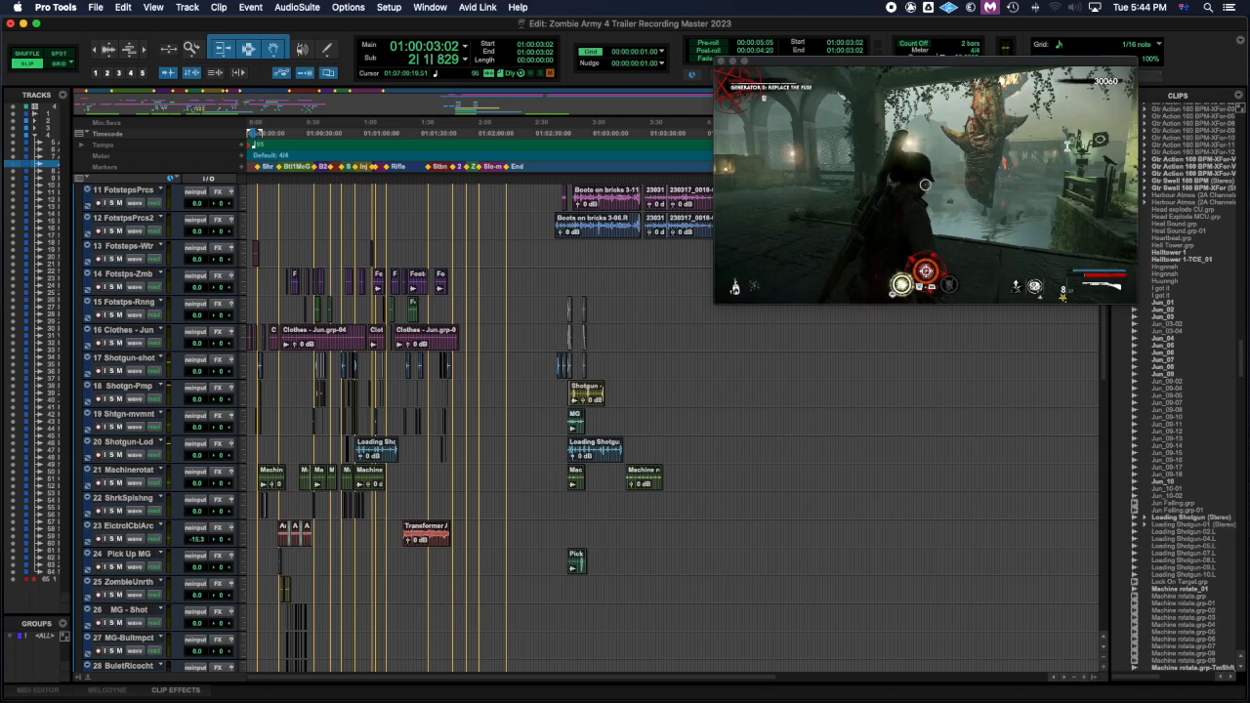
Step: Solo the Machinerotat track and play back the Machine rotate_01 recording placed after the end of the trailer
click(652, 489)
click(644, 484)
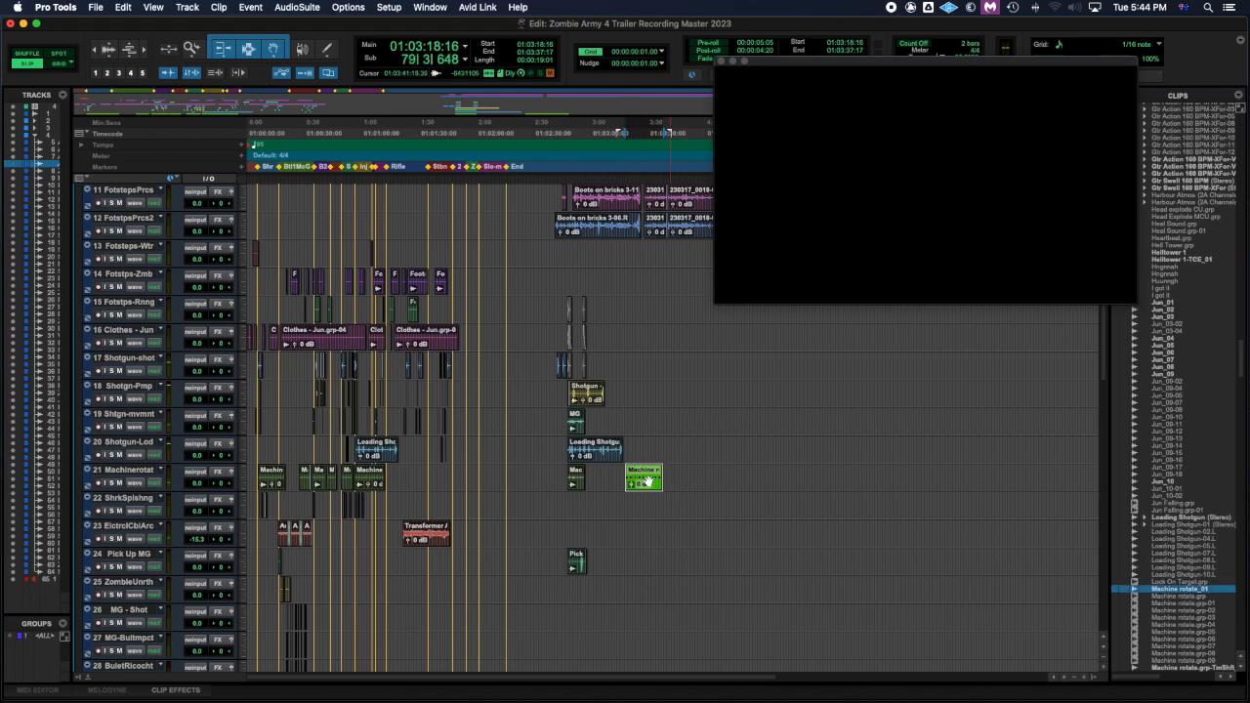
click(111, 483)
key(space)
key(t)
key(t)
key(t)
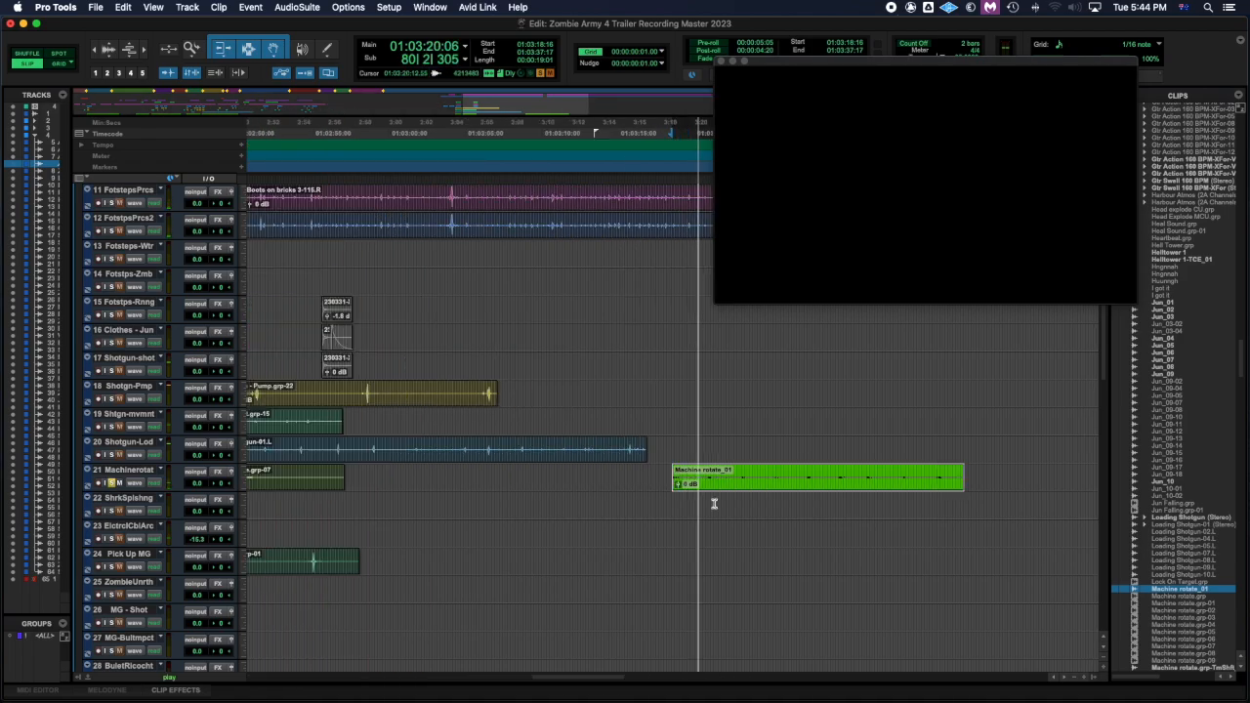
scroll(736, 511, right, 3)
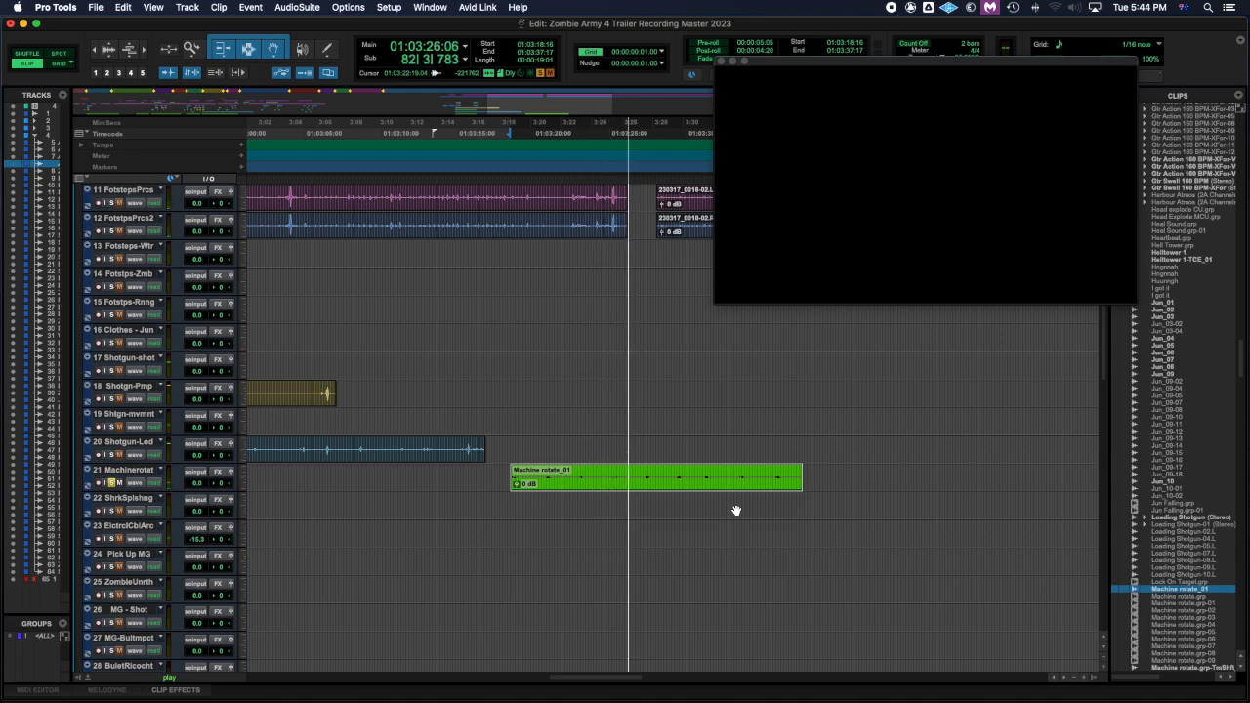
scroll(736, 510, right, 3)
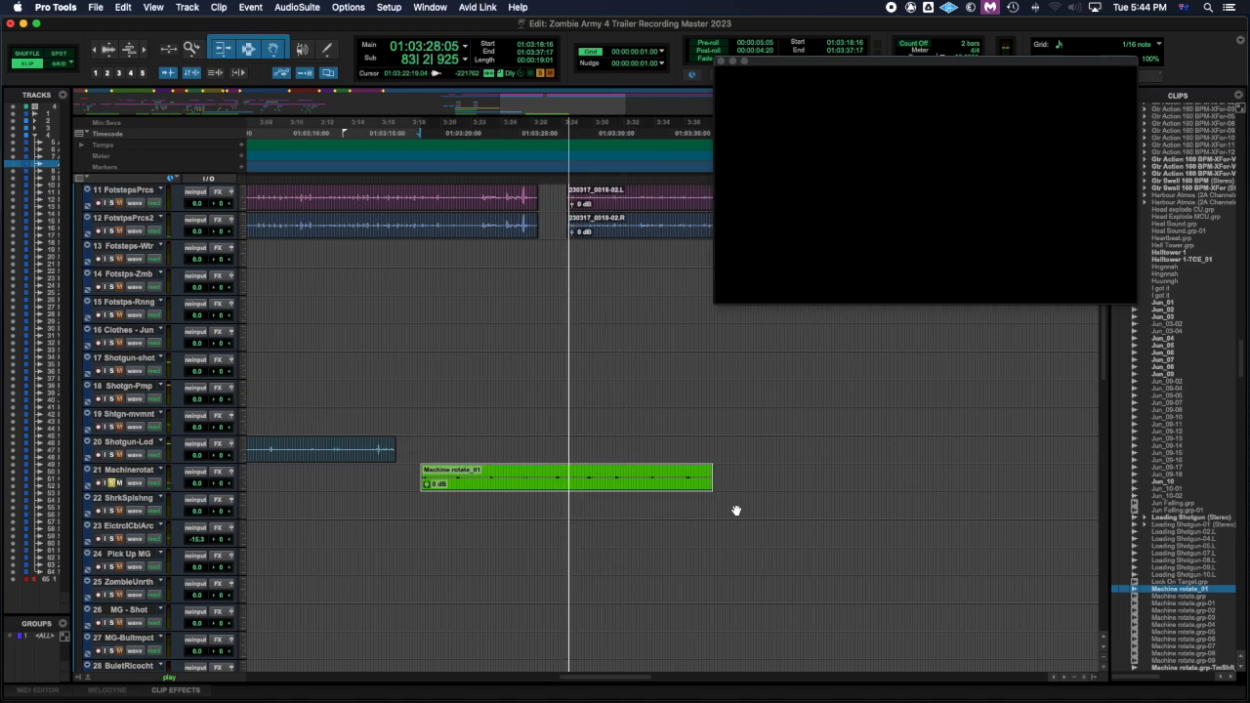
key(space)
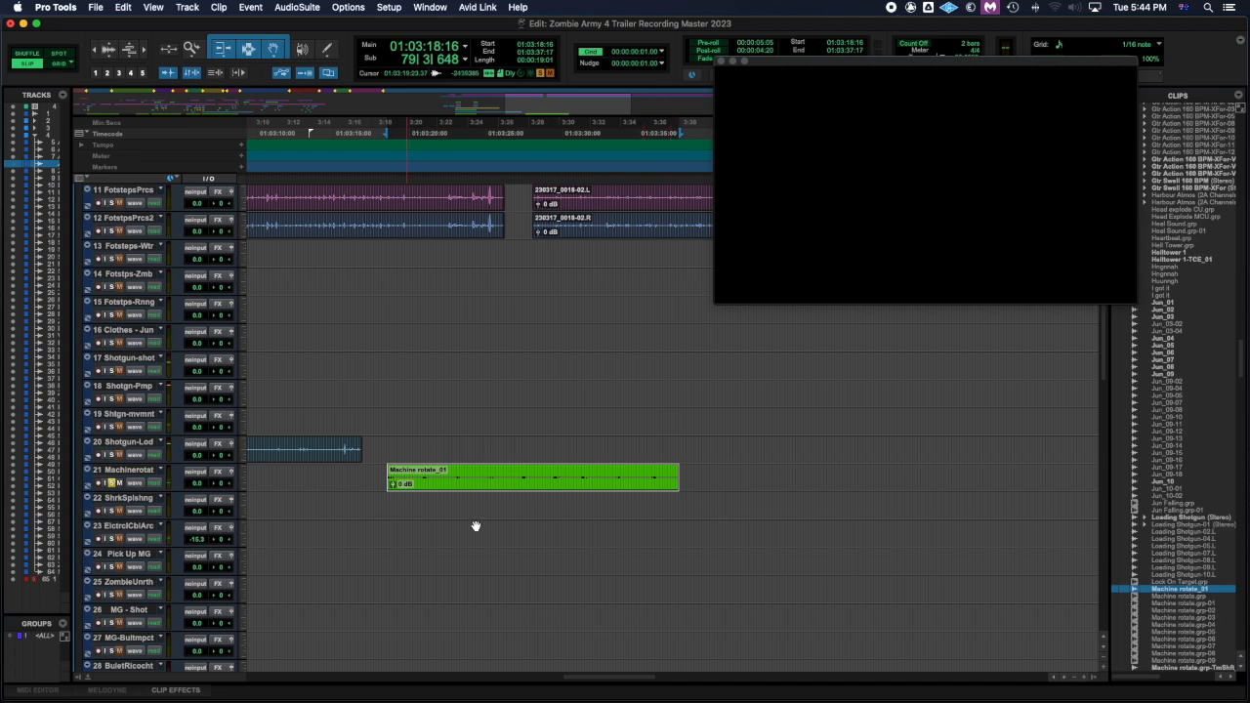
Step: Select the middle portion of Machine rotate_01 from 01:03:25:00 to 01:03:31:03 and audition it
drag(486, 474, 579, 487)
key(space)
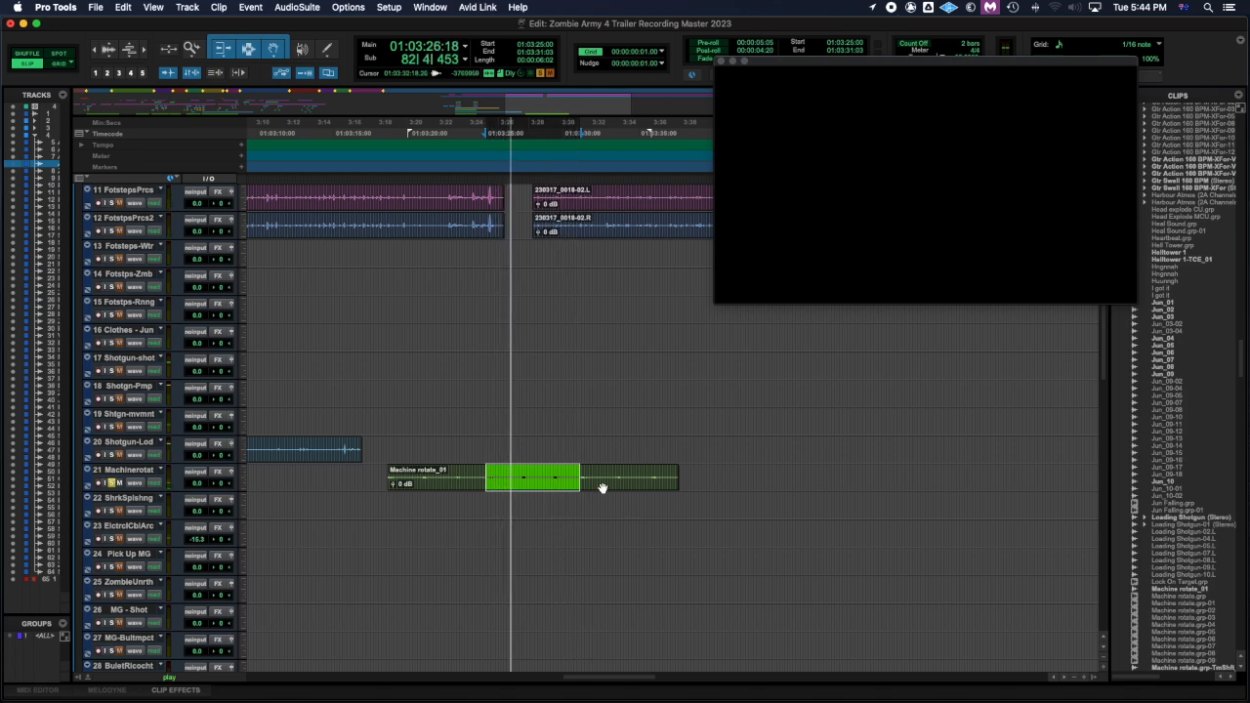
key(space)
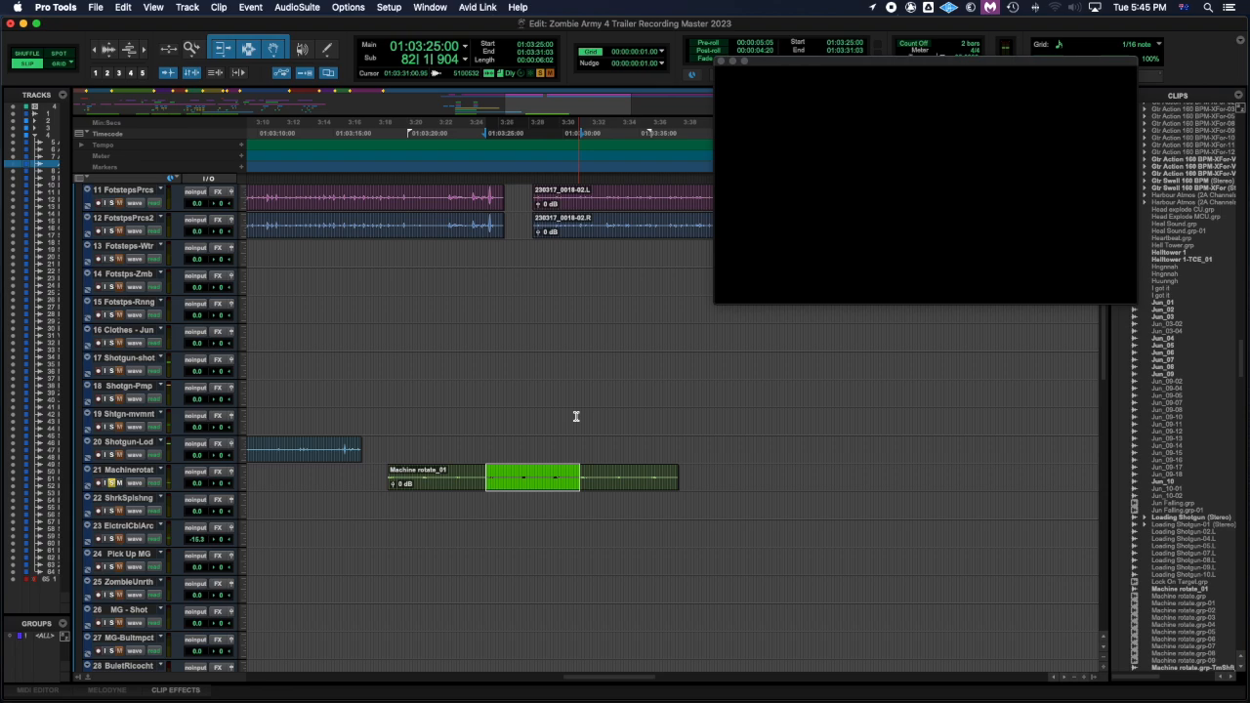
Step: Select the whole Machine rotate_01 clip and listen to it through to its end
click(369, 471)
click(445, 489)
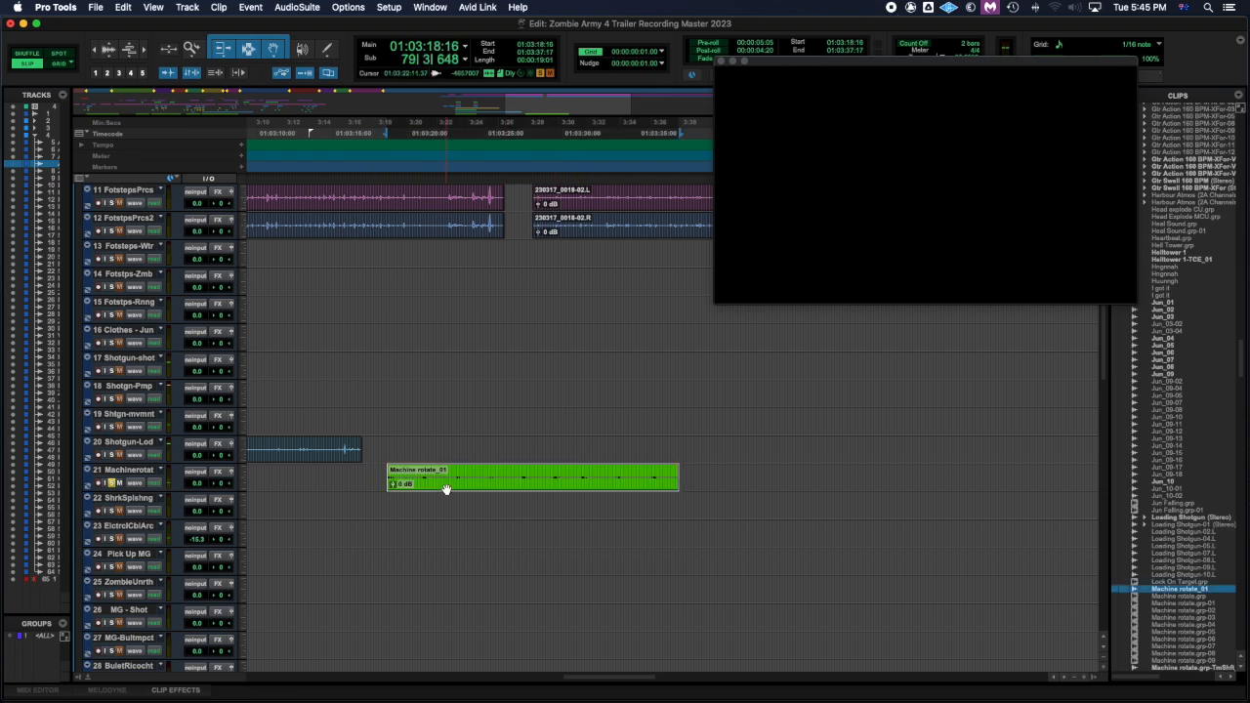
key(space)
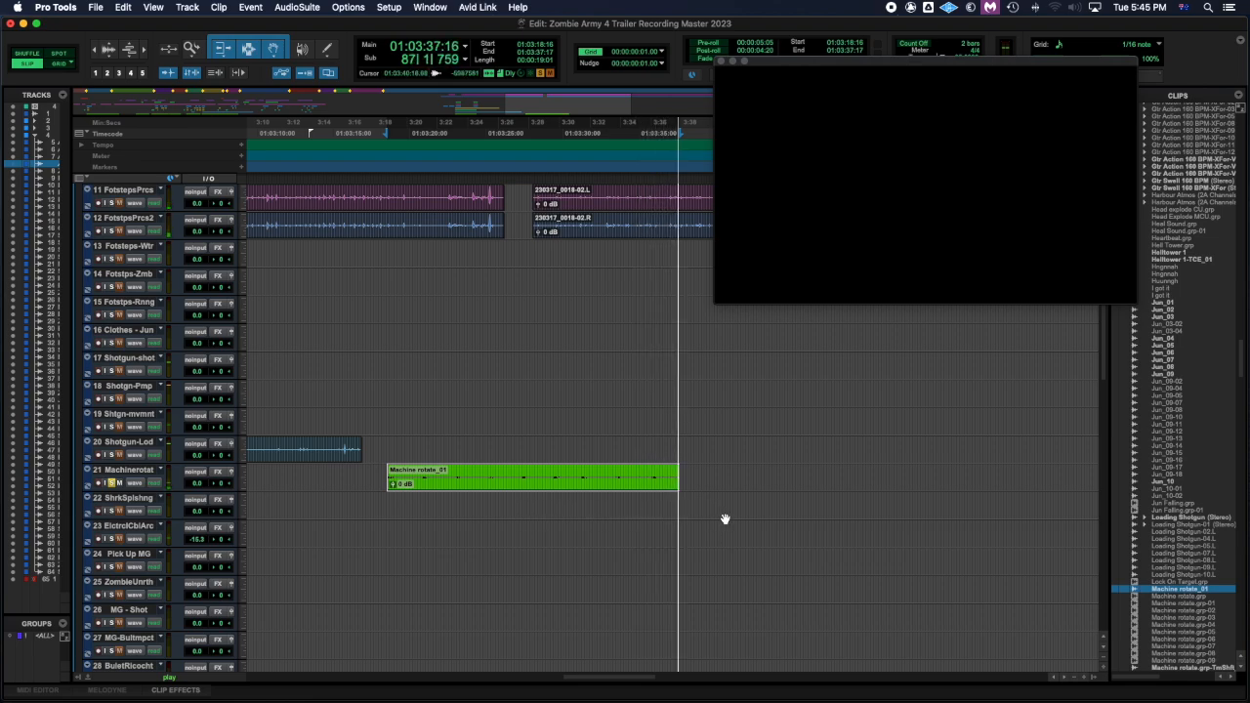
key(space)
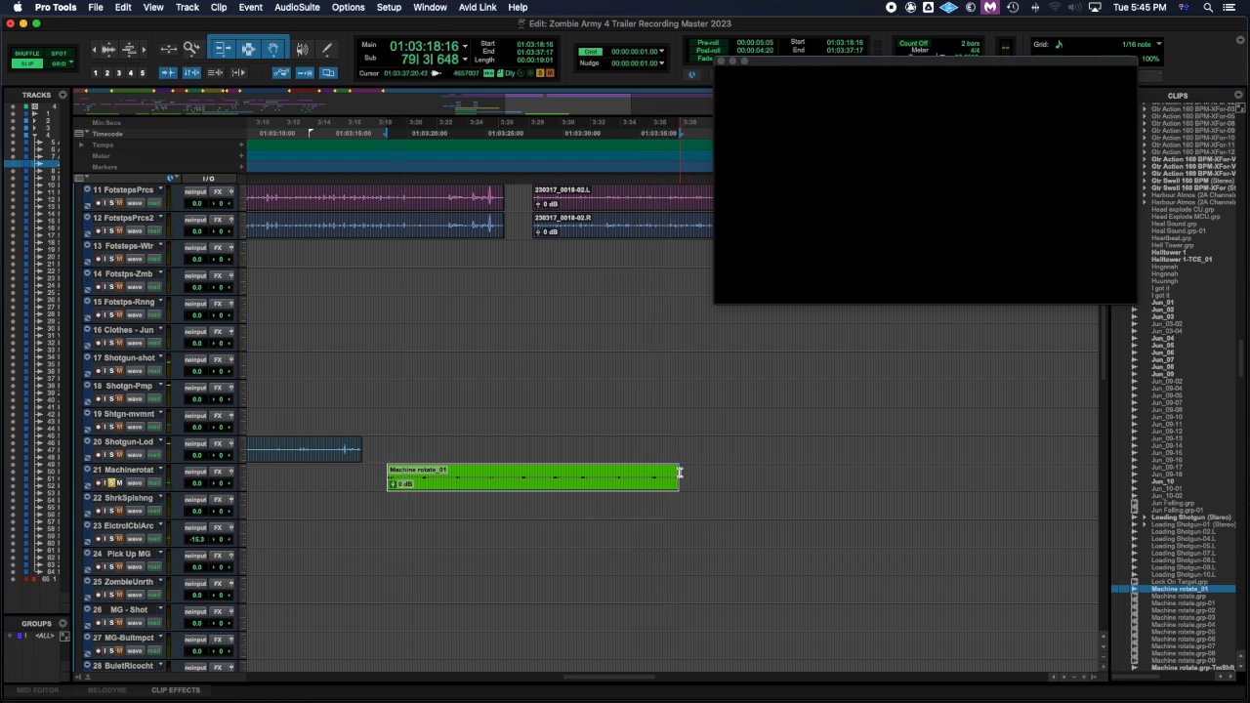
Step: Trim the start of the Machine rotate_01 clip slightly, to 01:03:18:18
key(t)
key(t)
key(t)
scroll(723, 489, right, 3)
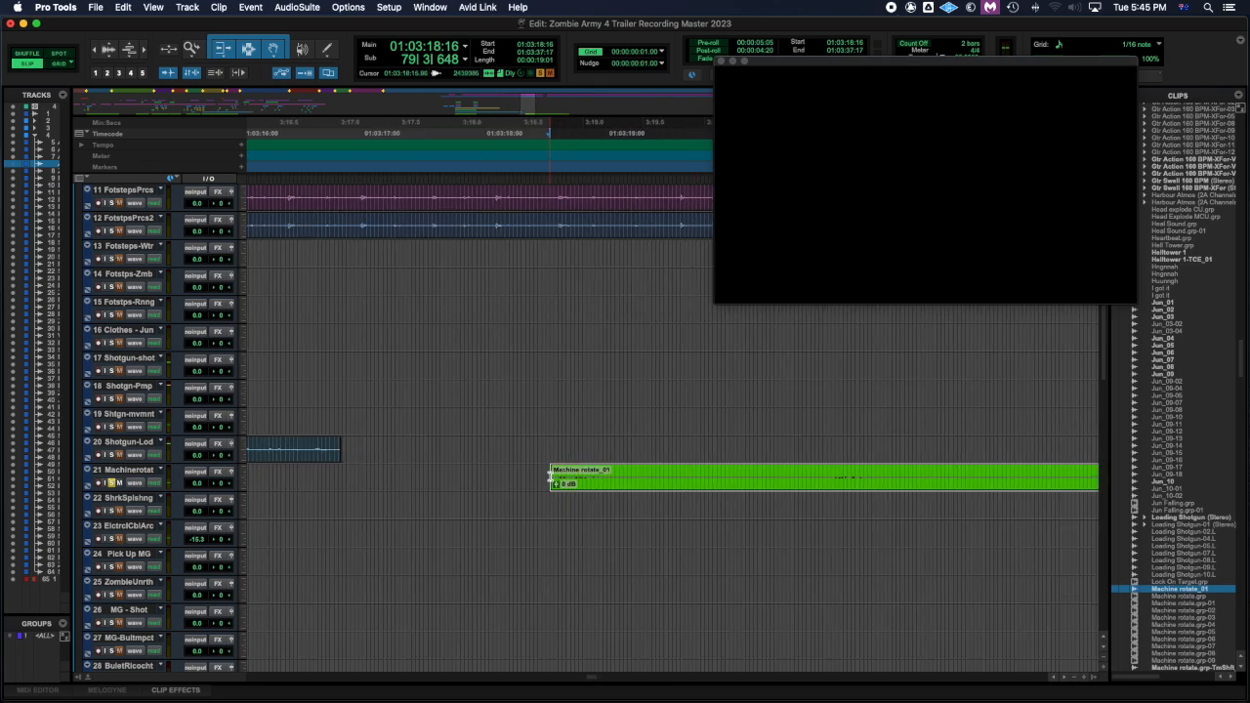
drag(553, 475, 559, 476)
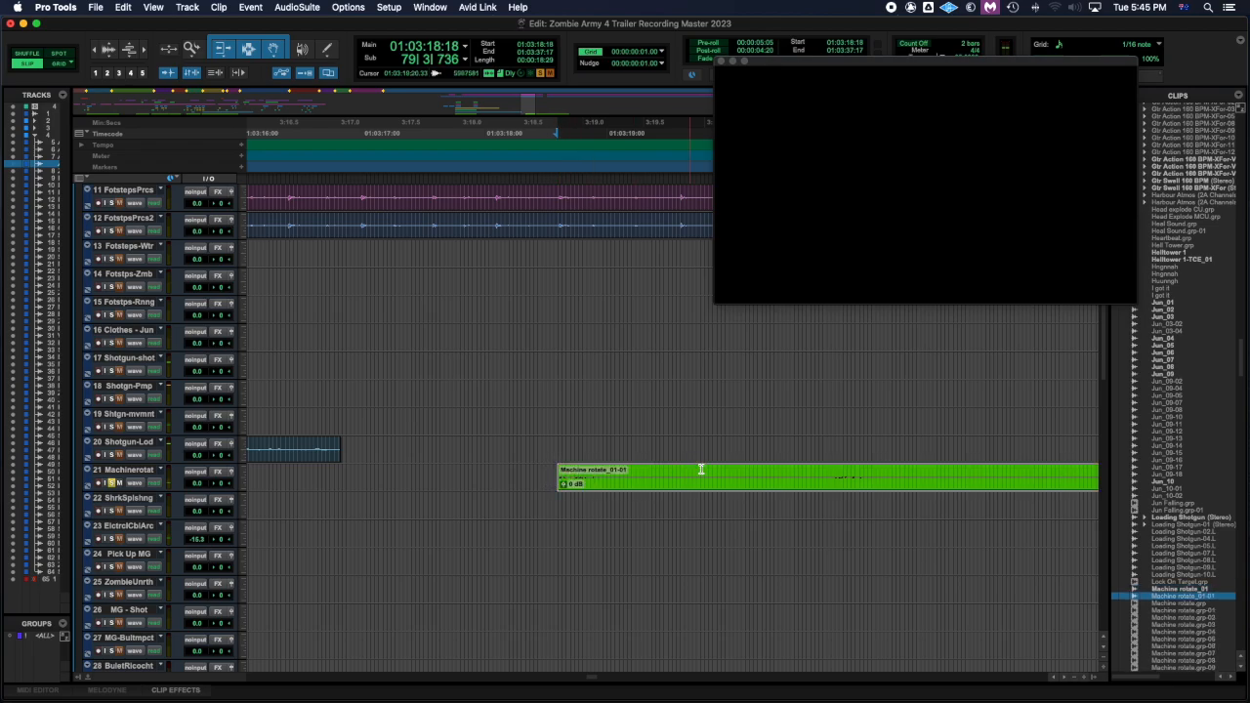
Step: Audition the tail of the trimmed Machine rotate clip from 01:03:37:10
scroll(701, 470, right, 20)
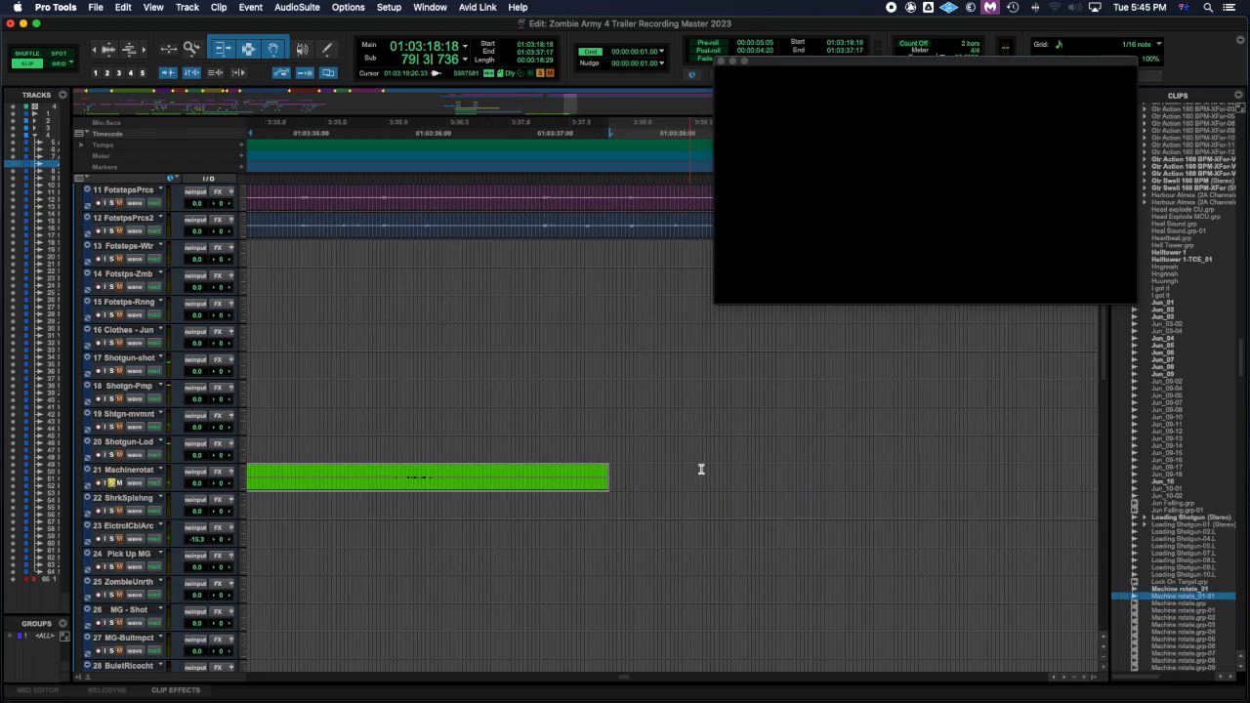
click(579, 444)
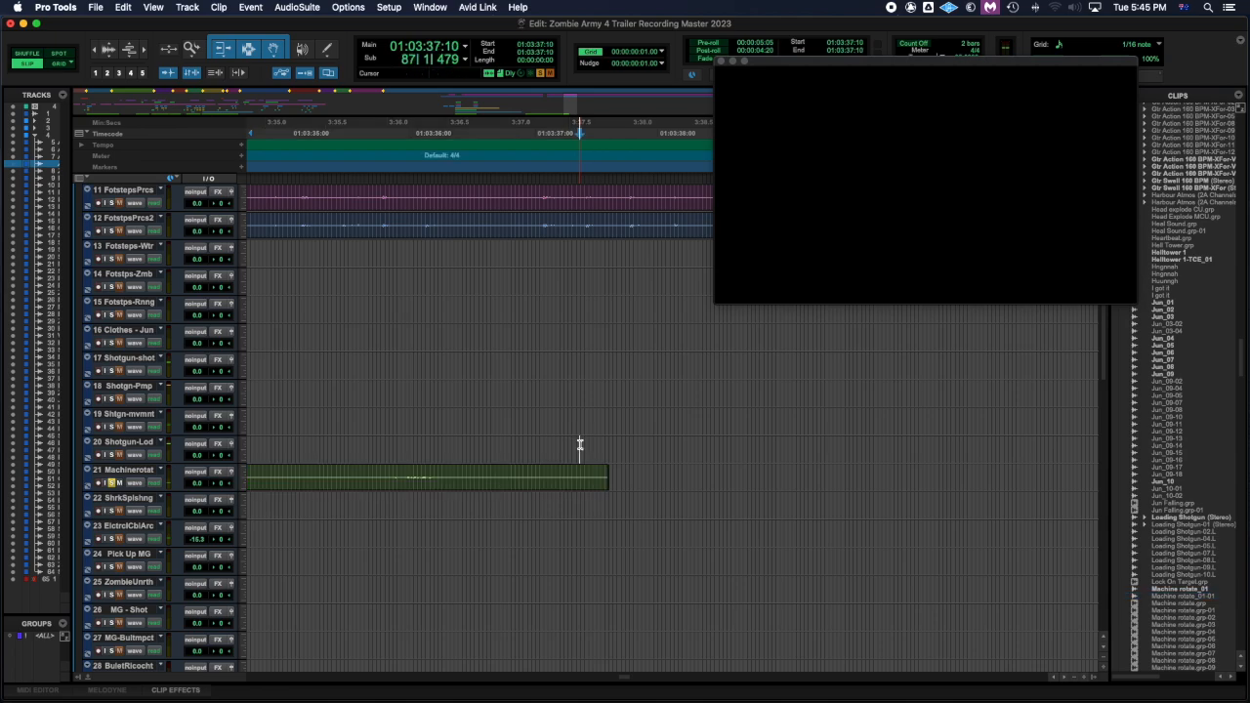
key(space)
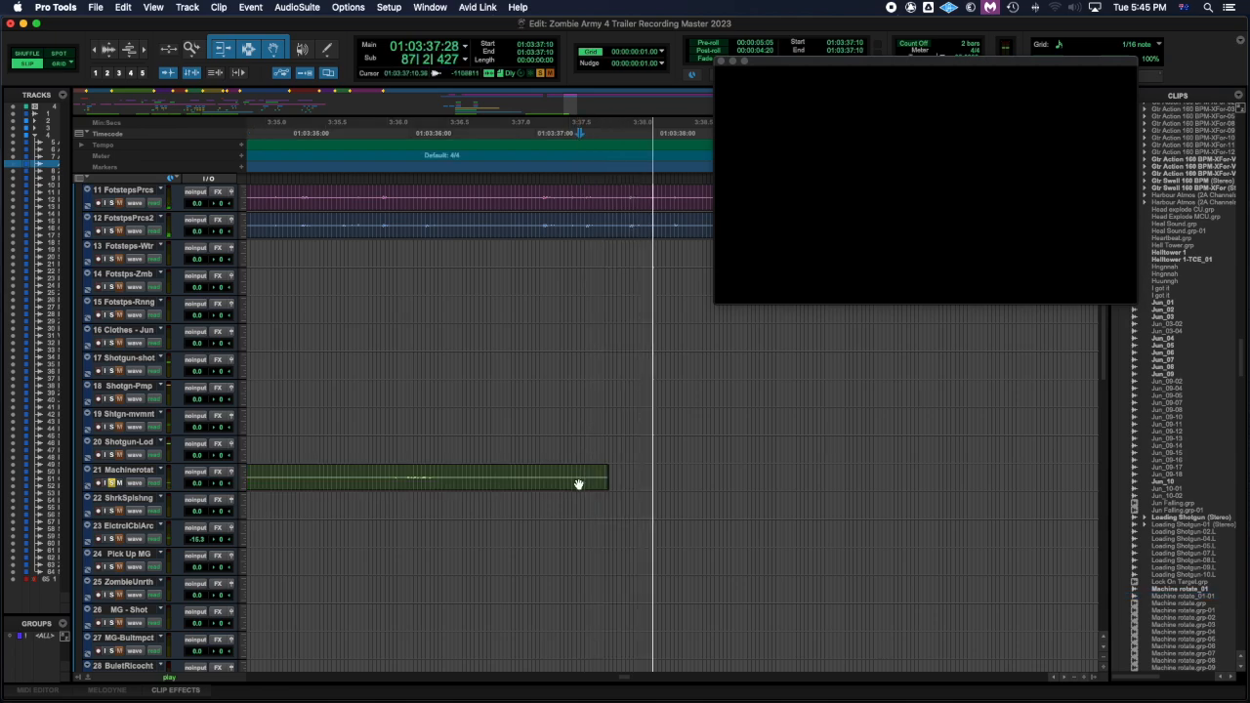
key(space)
Step: Move the trimmed Machine rotate_01-01 clip to the Shotgun-Lod track at 01:00:05:22, aligned with the first Machine rotate group on the track below
click(578, 484)
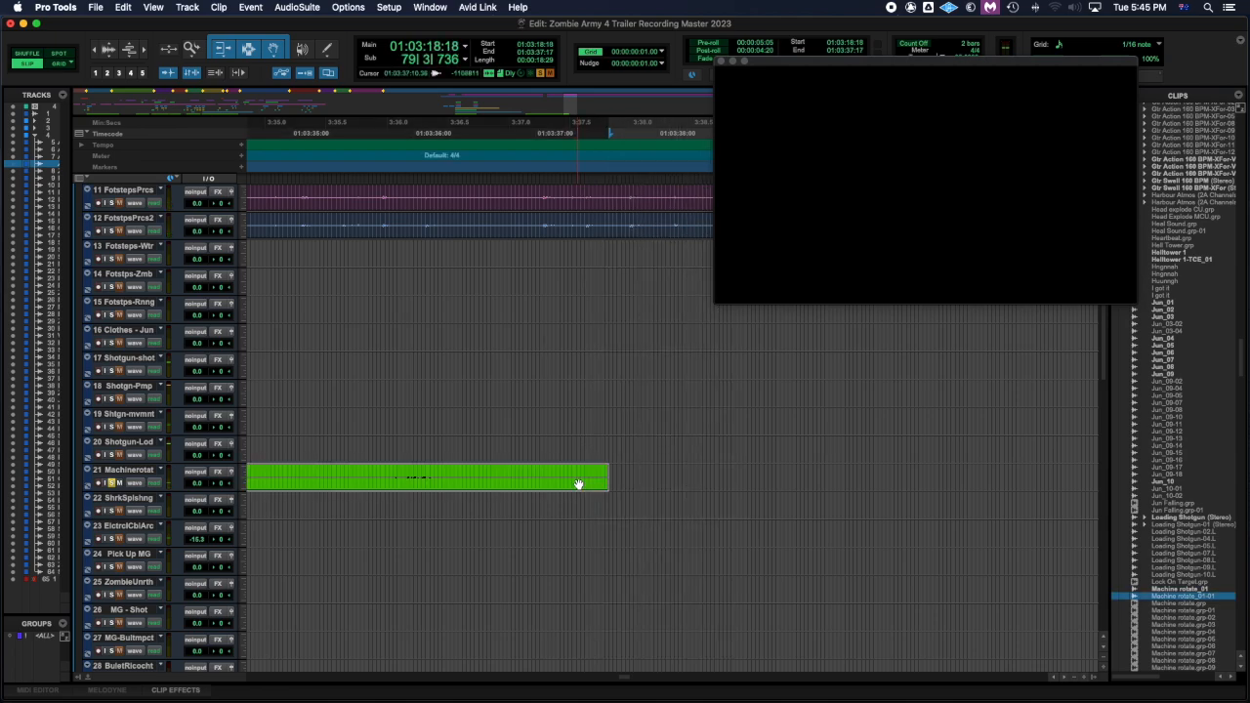
key(r)
key(r)
key(r)
key(r)
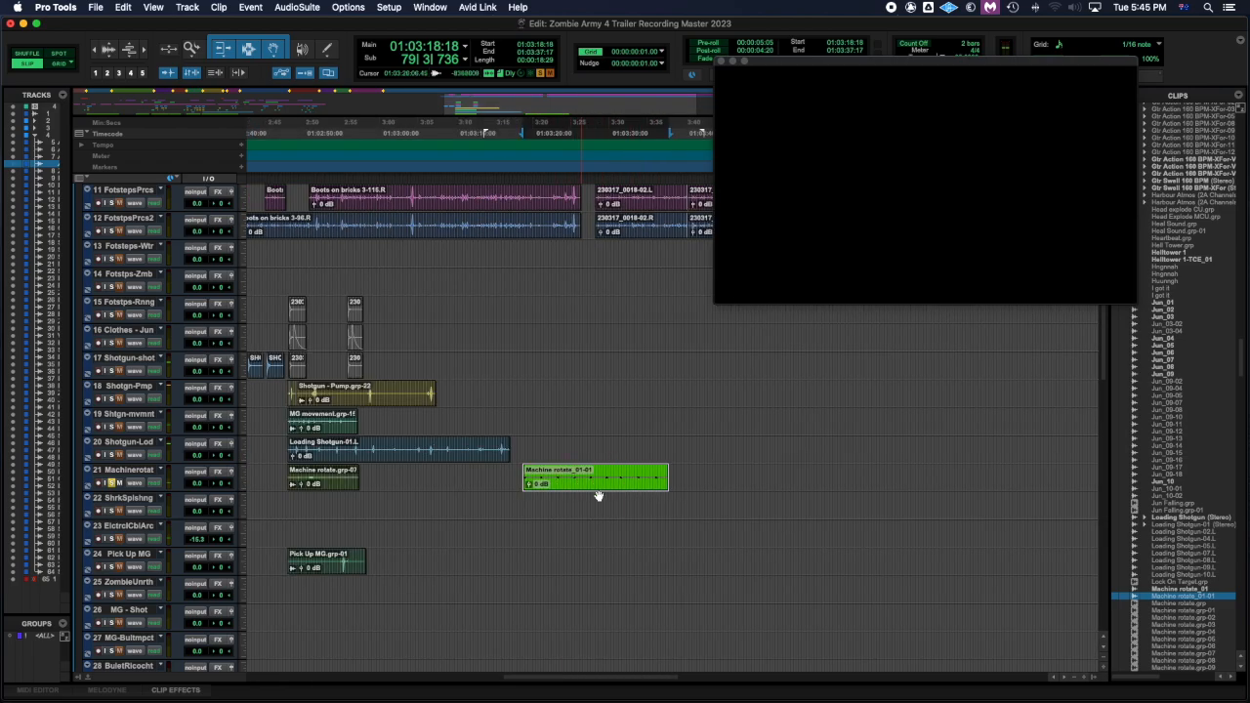
scroll(599, 496, left, 15)
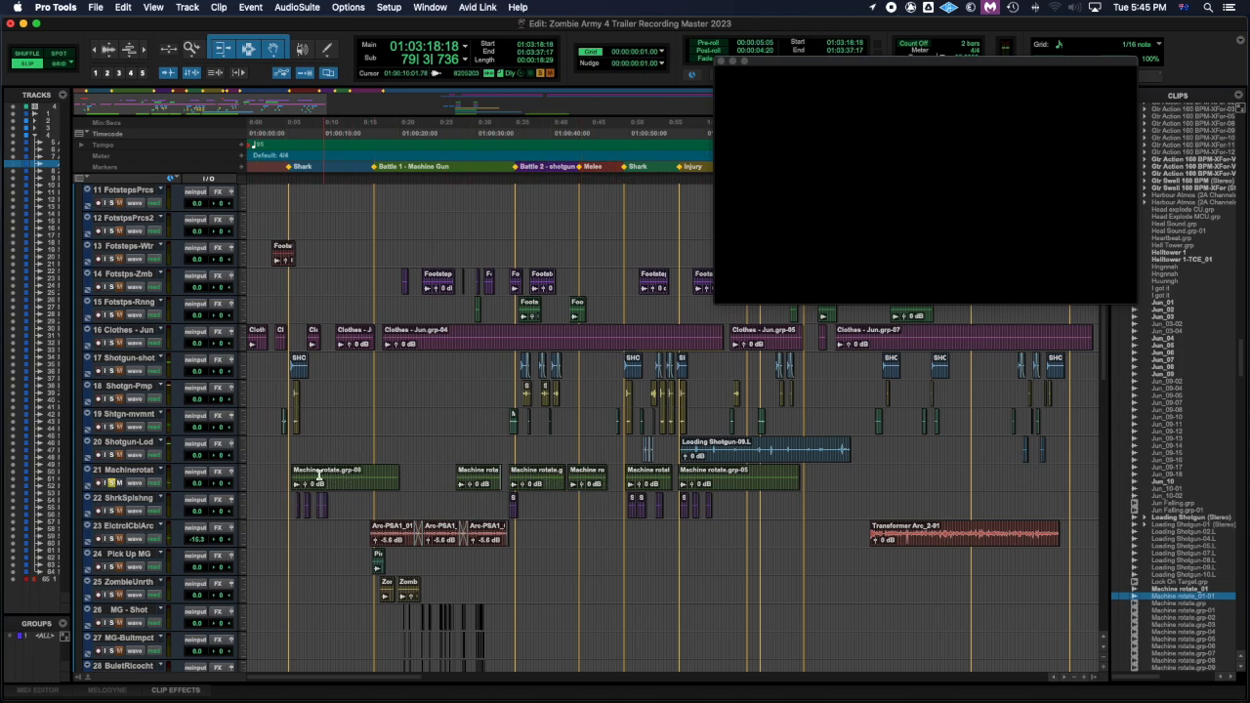
scroll(739, 474, right, 11)
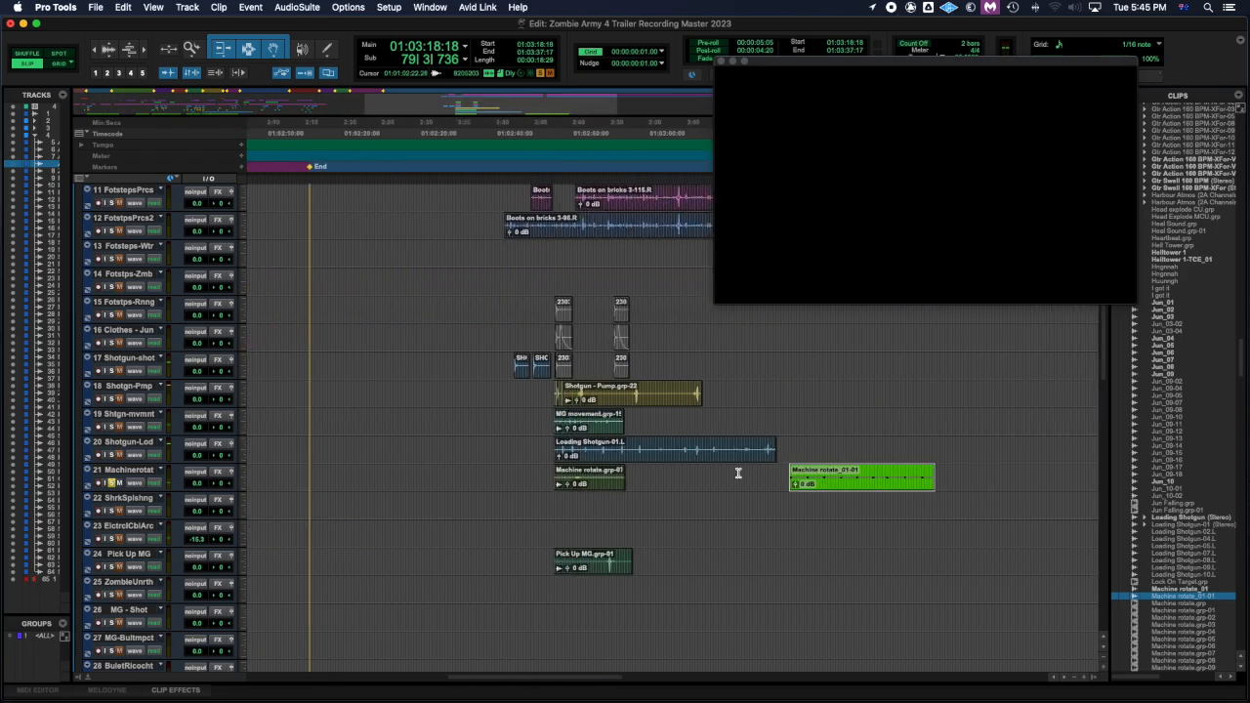
drag(745, 488, 354, 456)
click(339, 487)
ctrl+click(340, 461)
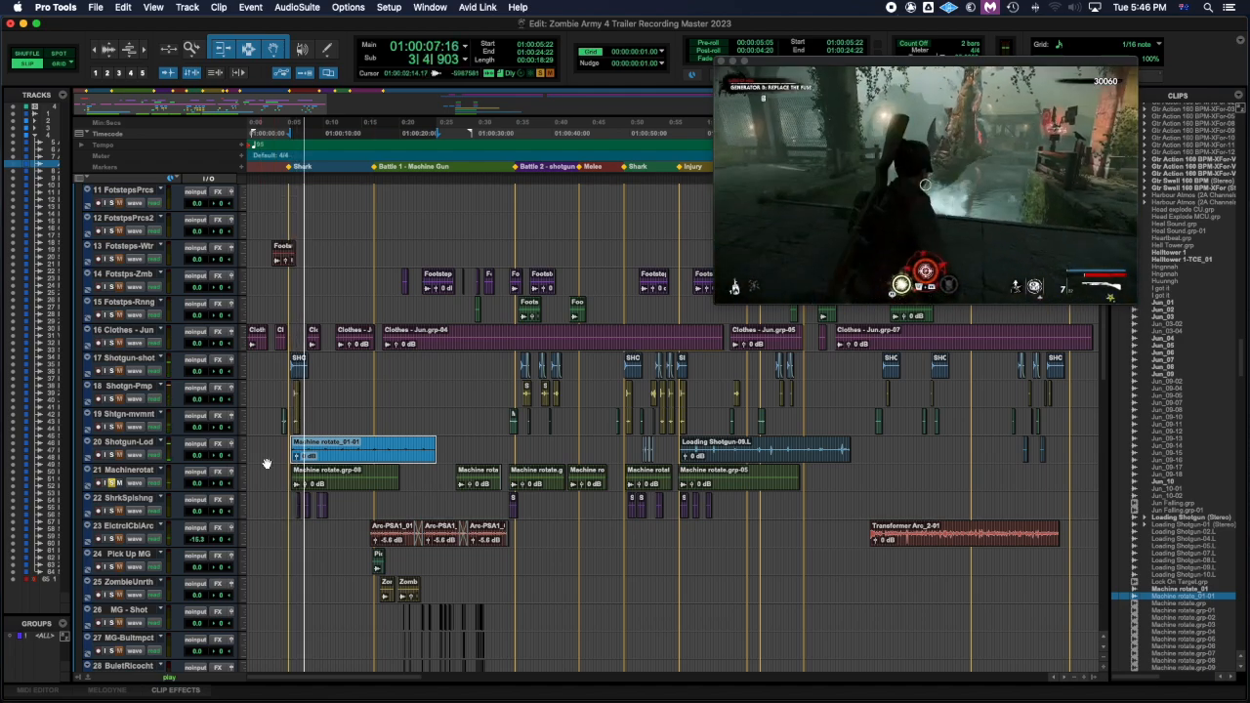
Step: Solo the Shotgun-Lod track instead of Machinerotat and audition the moved Machine rotate_01-01 clip
key(space)
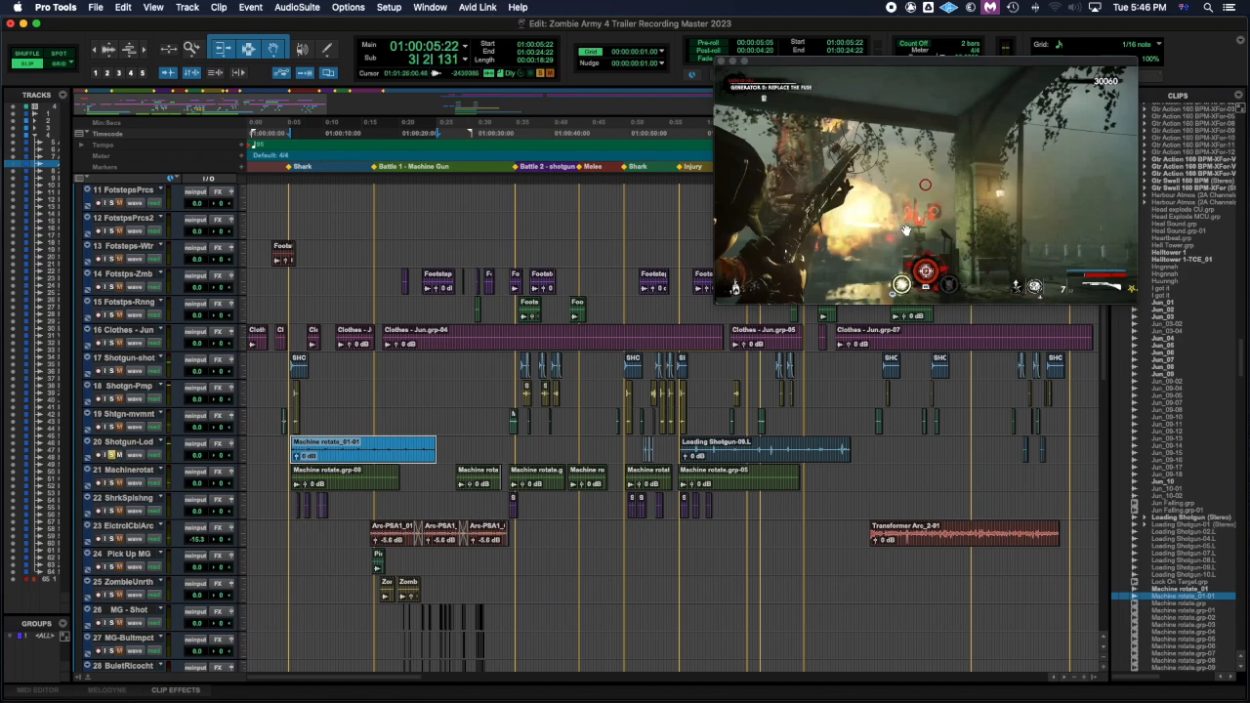
key(space)
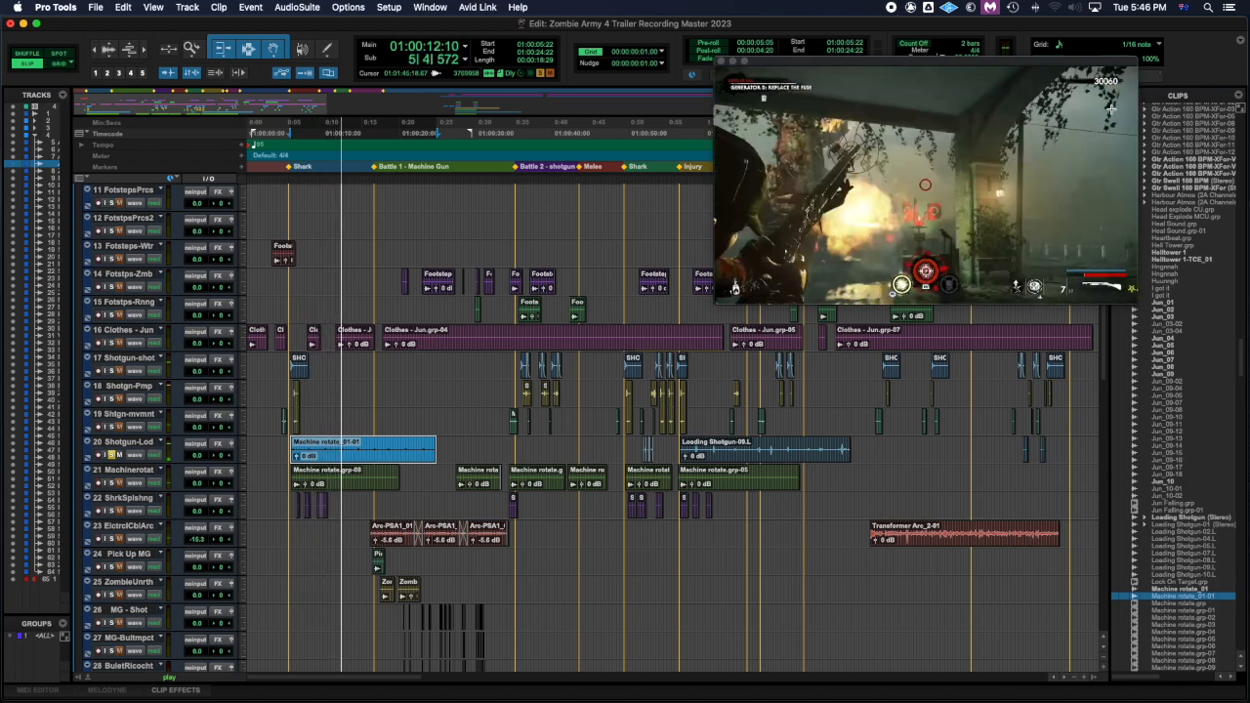
key(space)
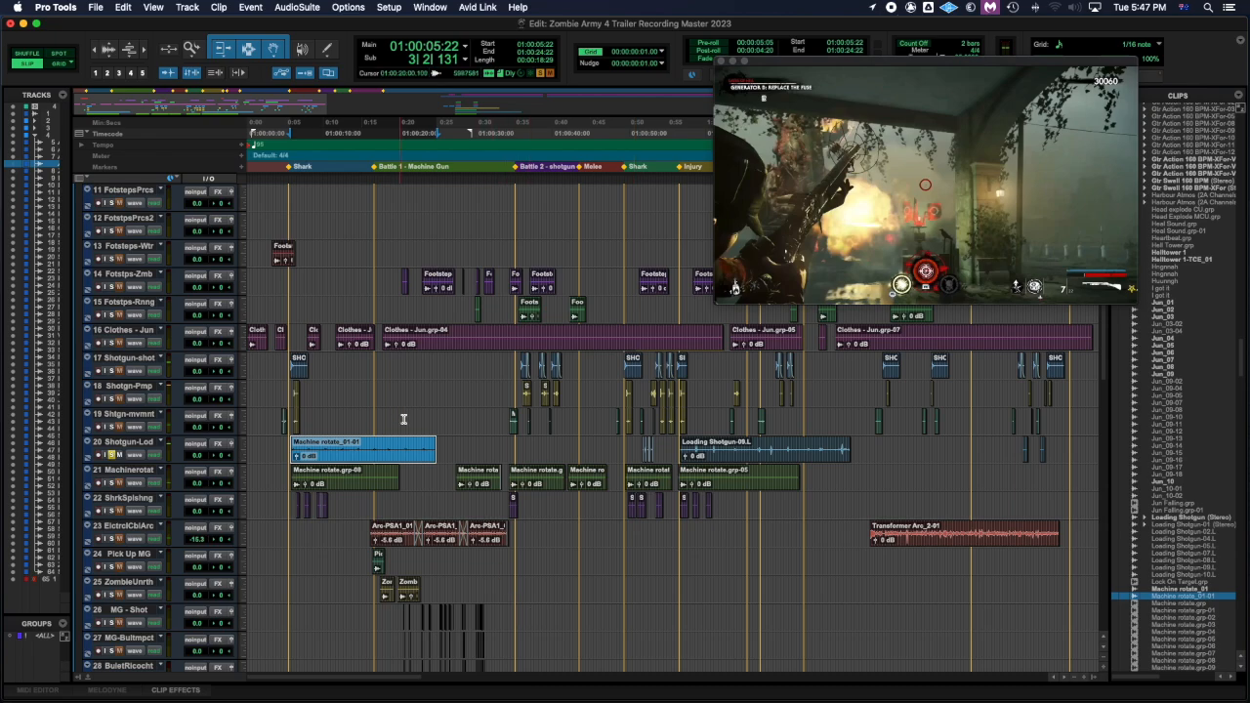
Step: Switch the Trim tool to TCE mode and set the TC/E plug-in to Avid X-Form in the Processing preferences
click(229, 54)
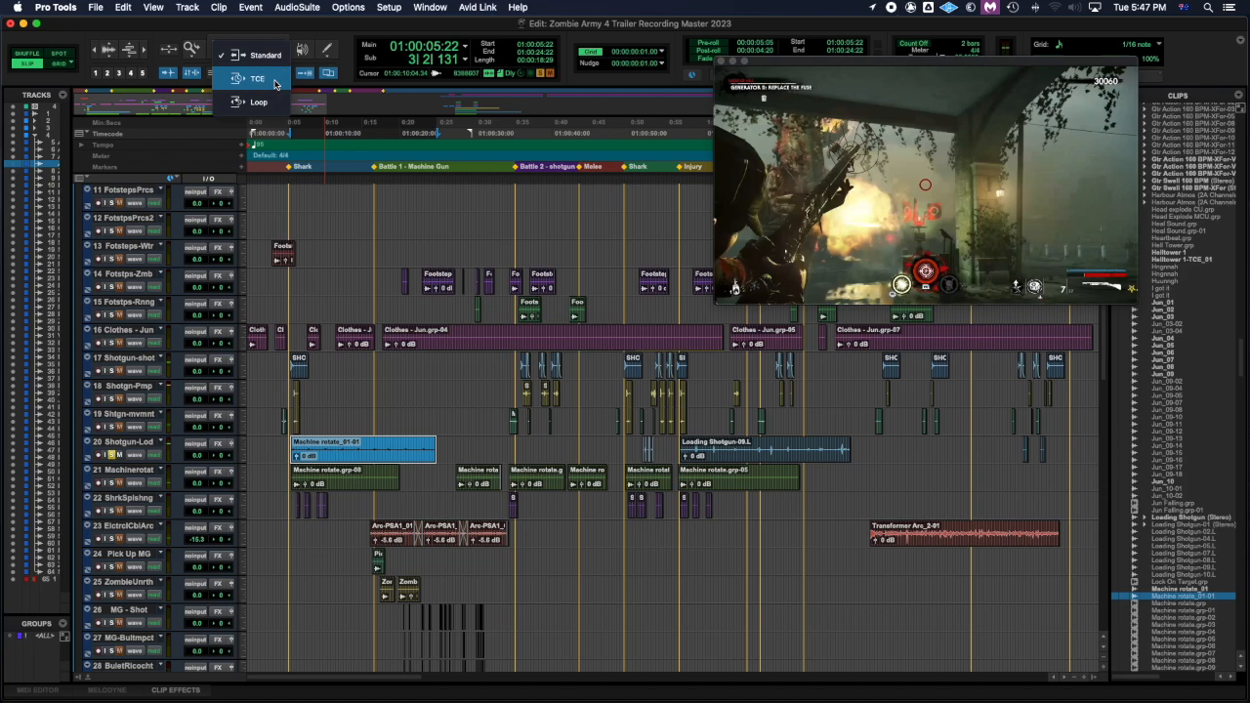
click(274, 83)
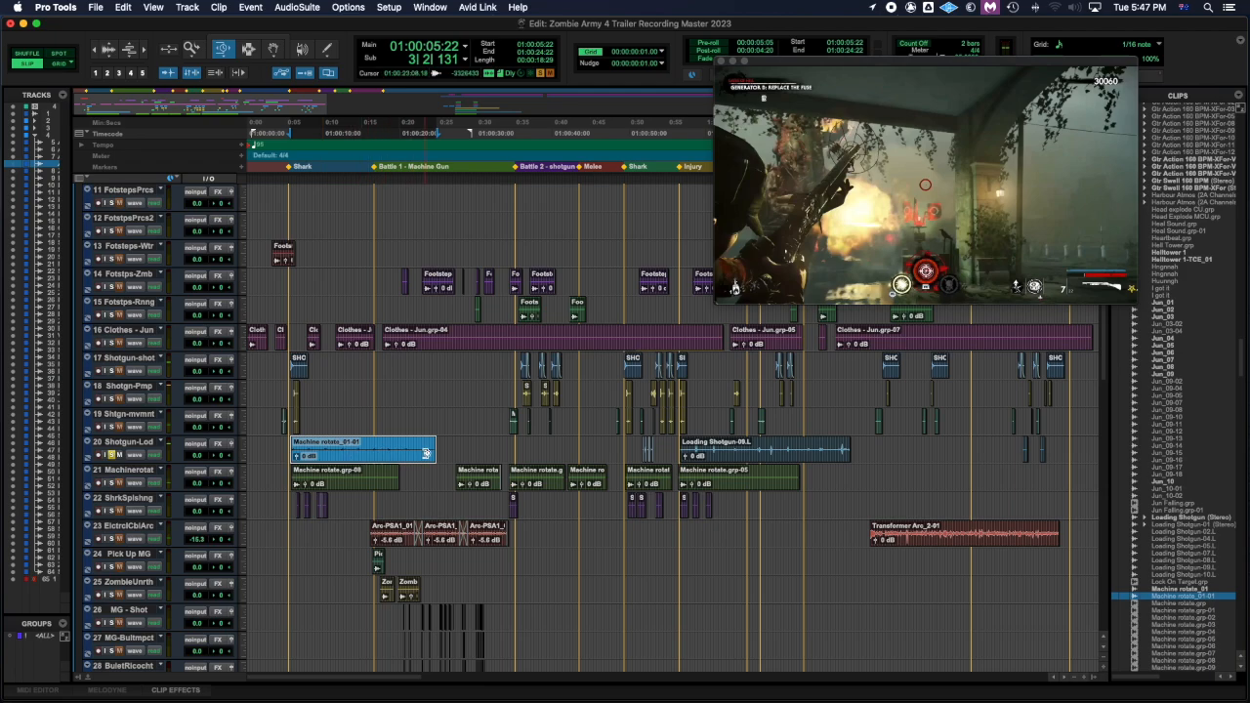
click(75, 9)
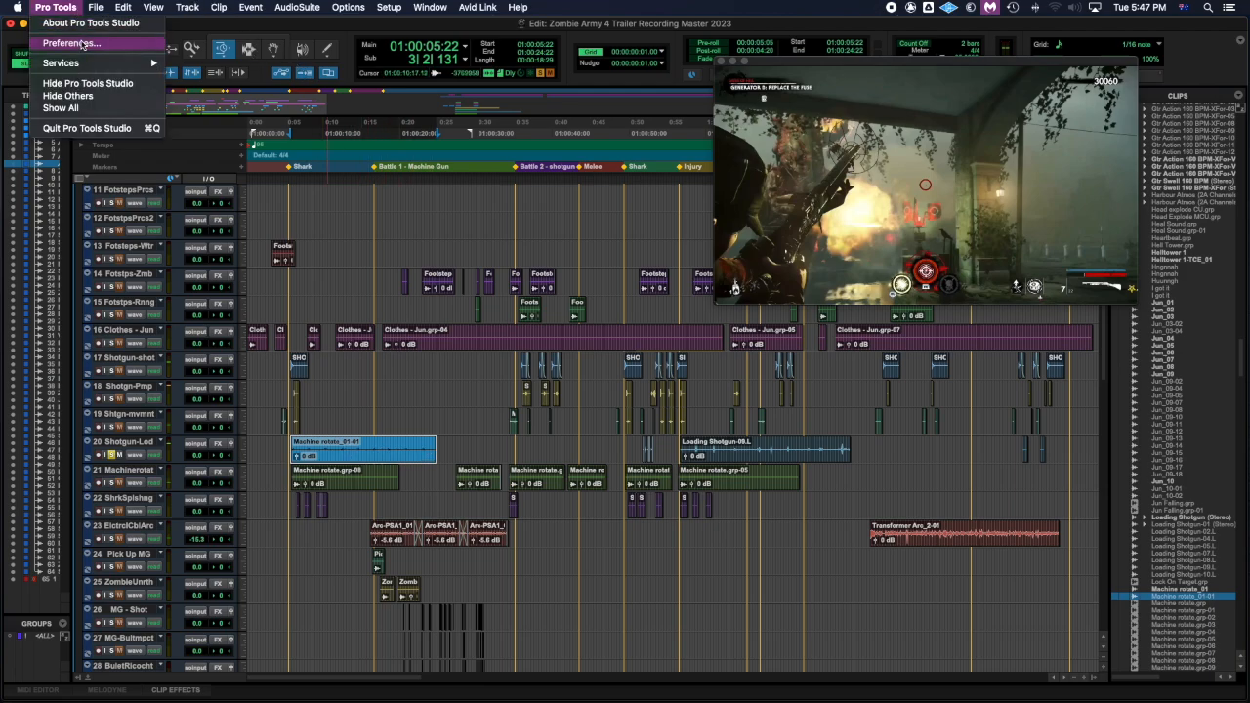
click(84, 45)
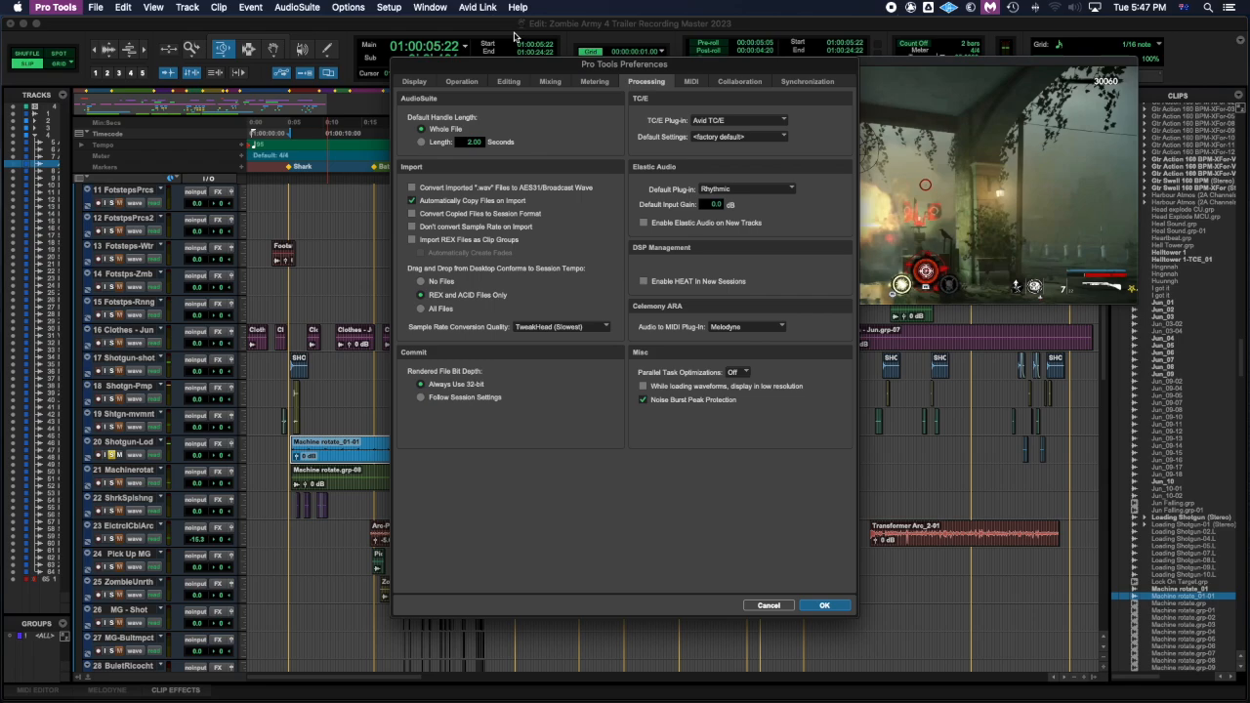
click(716, 121)
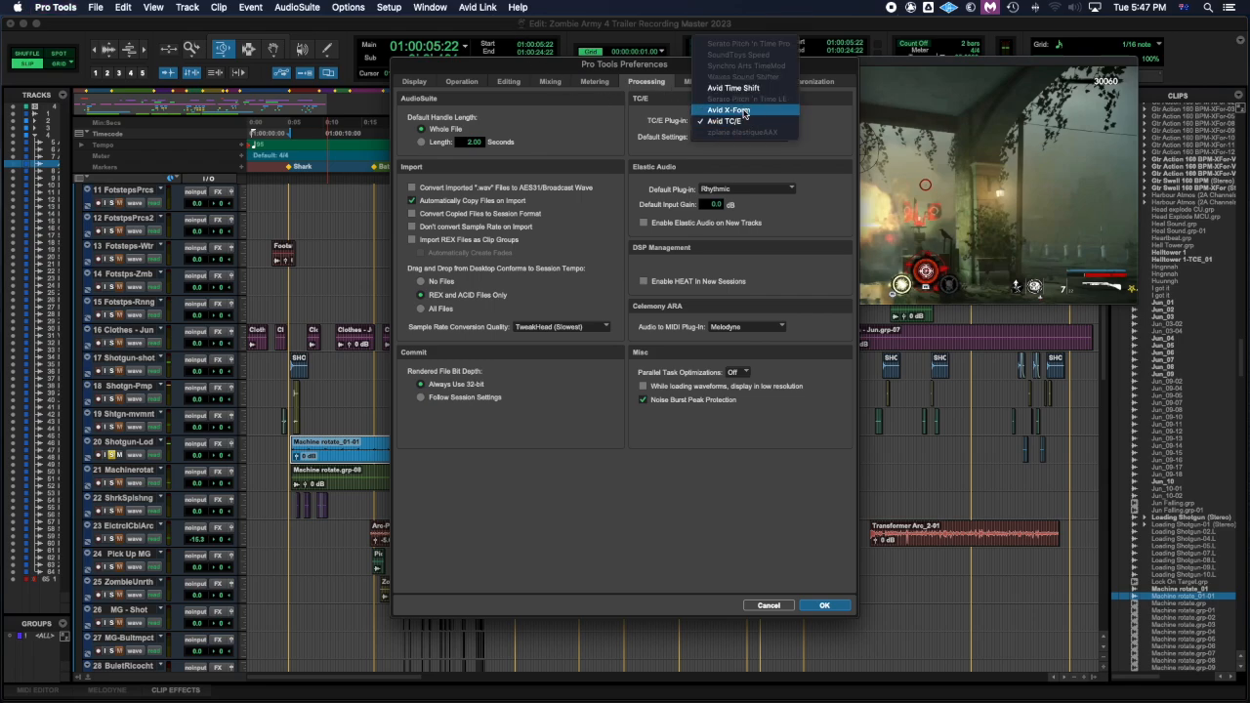
click(735, 110)
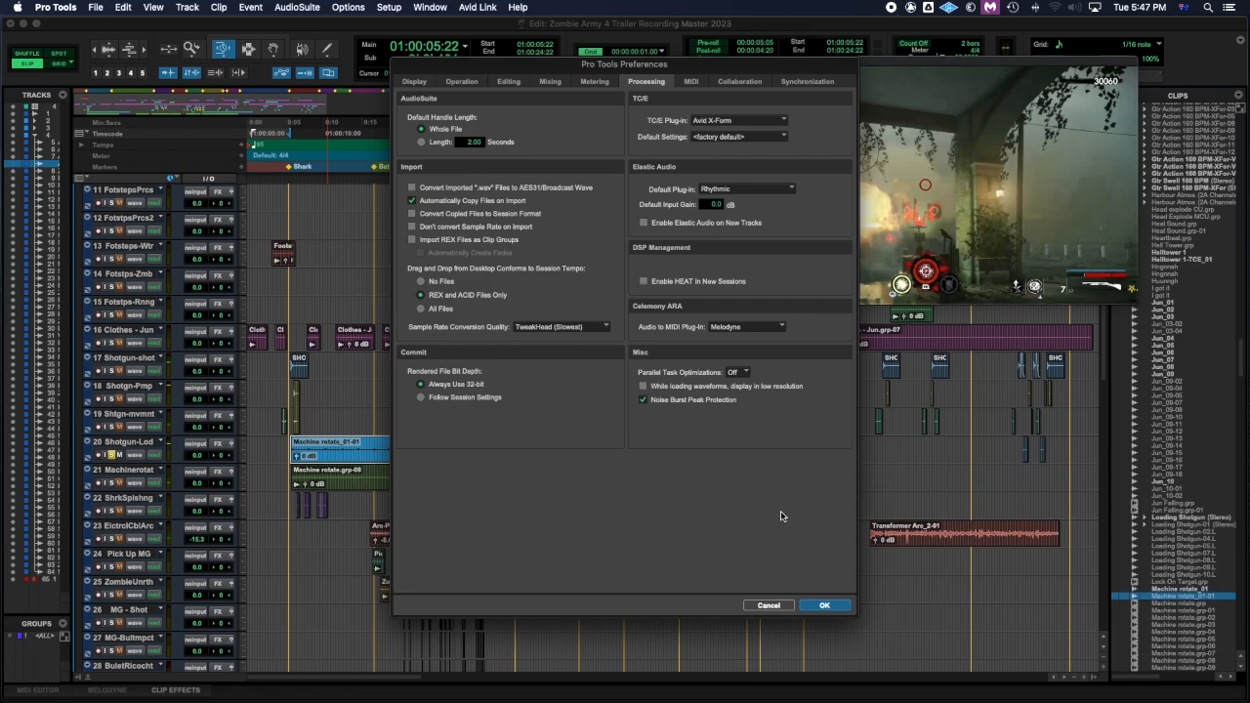
click(823, 606)
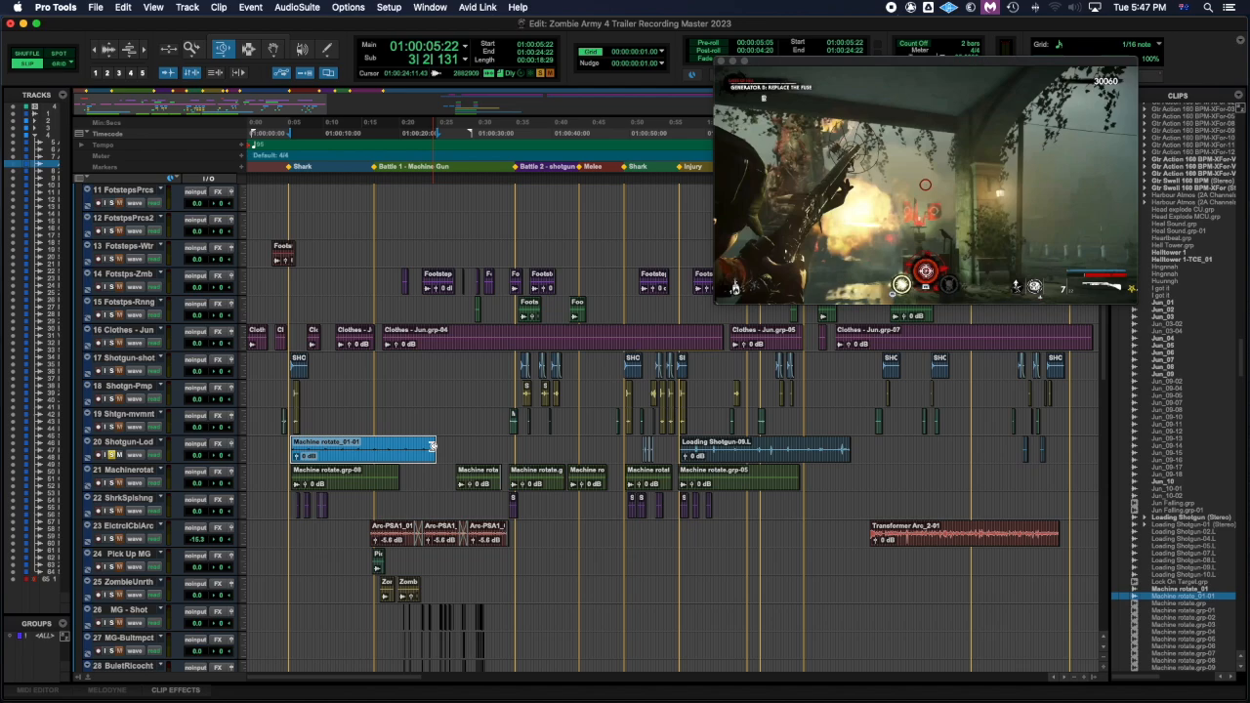
Step: Try time-compressing the Machine rotate_01-01 clip on the Shotgun-Lod track to end at 01:00:19:28, audition it, and undo the compression
drag(433, 447, 399, 448)
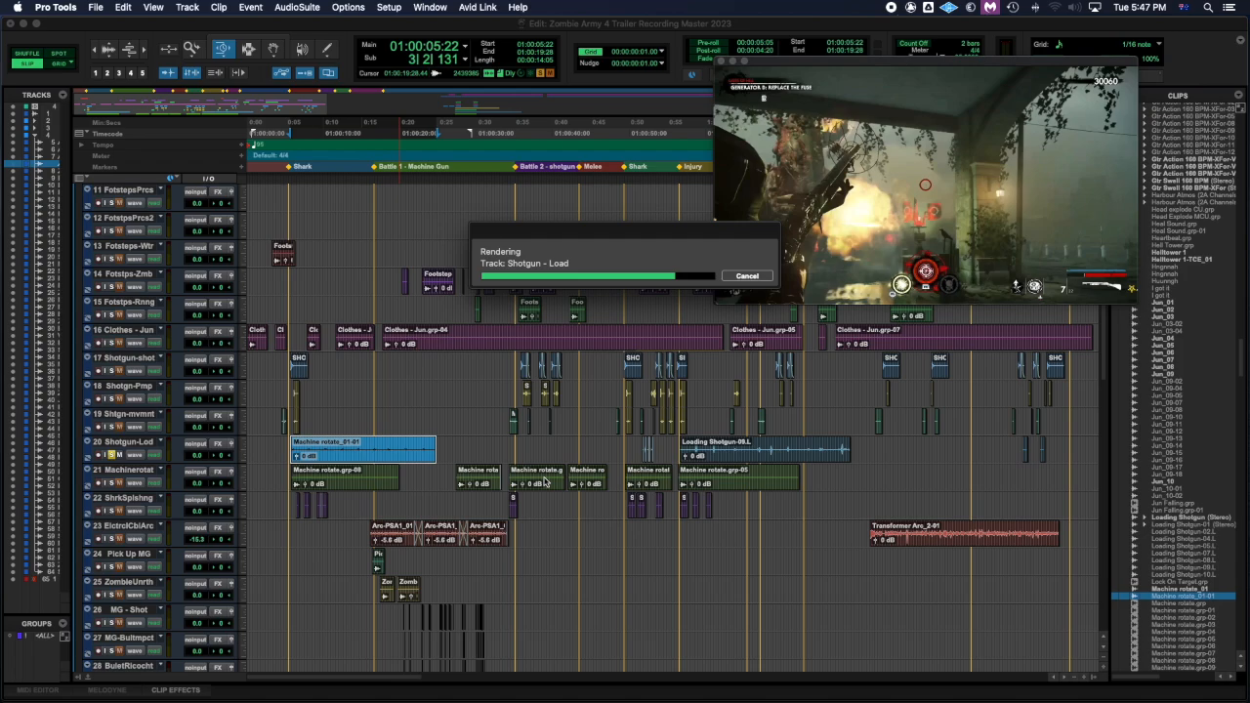
key(space)
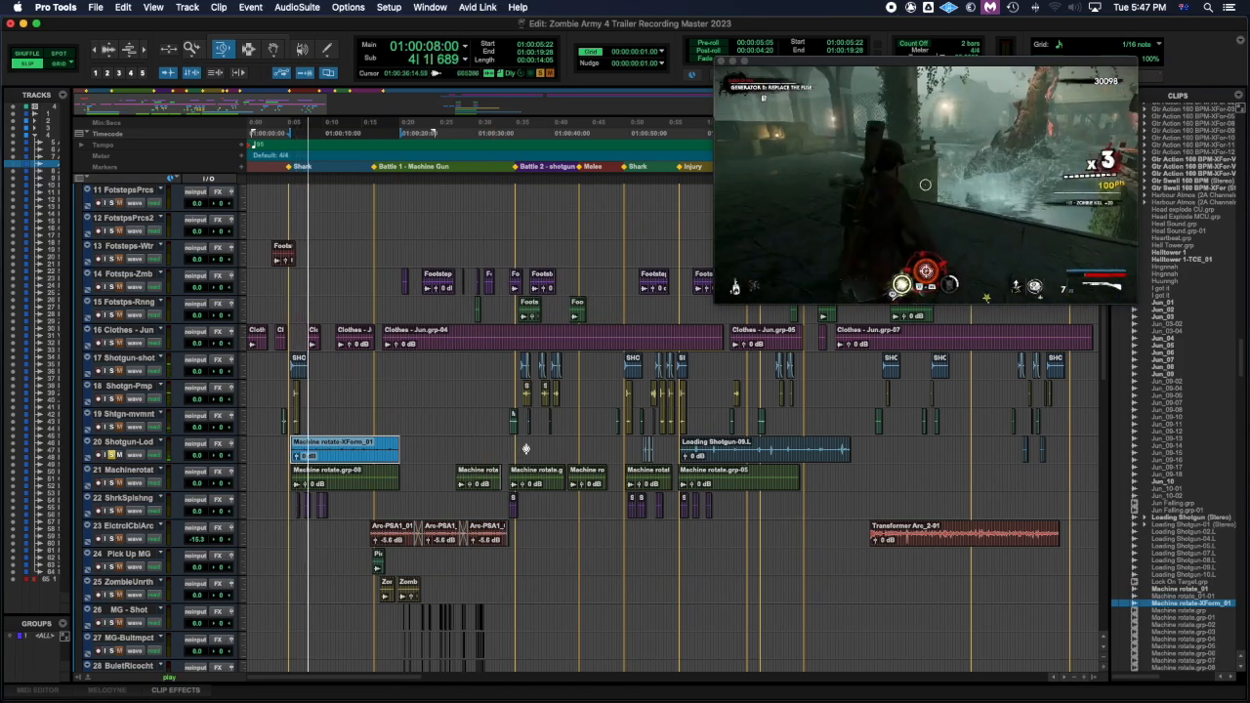
key(space)
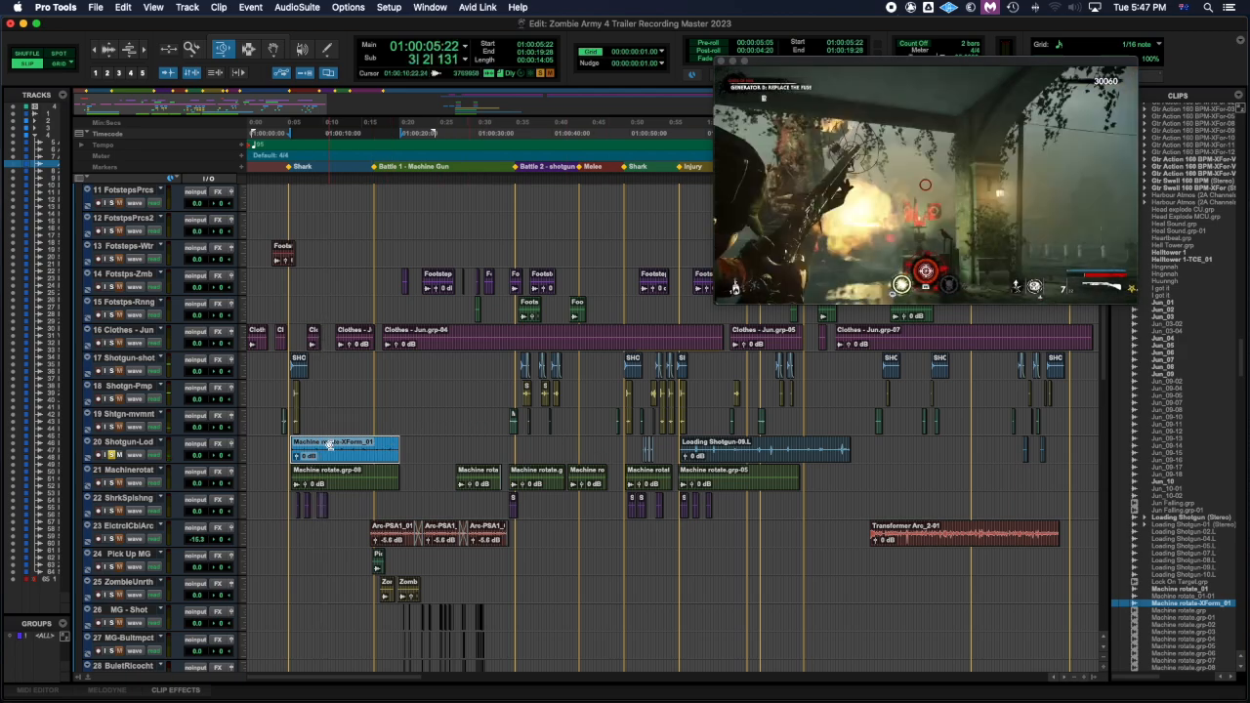
key(super+z)
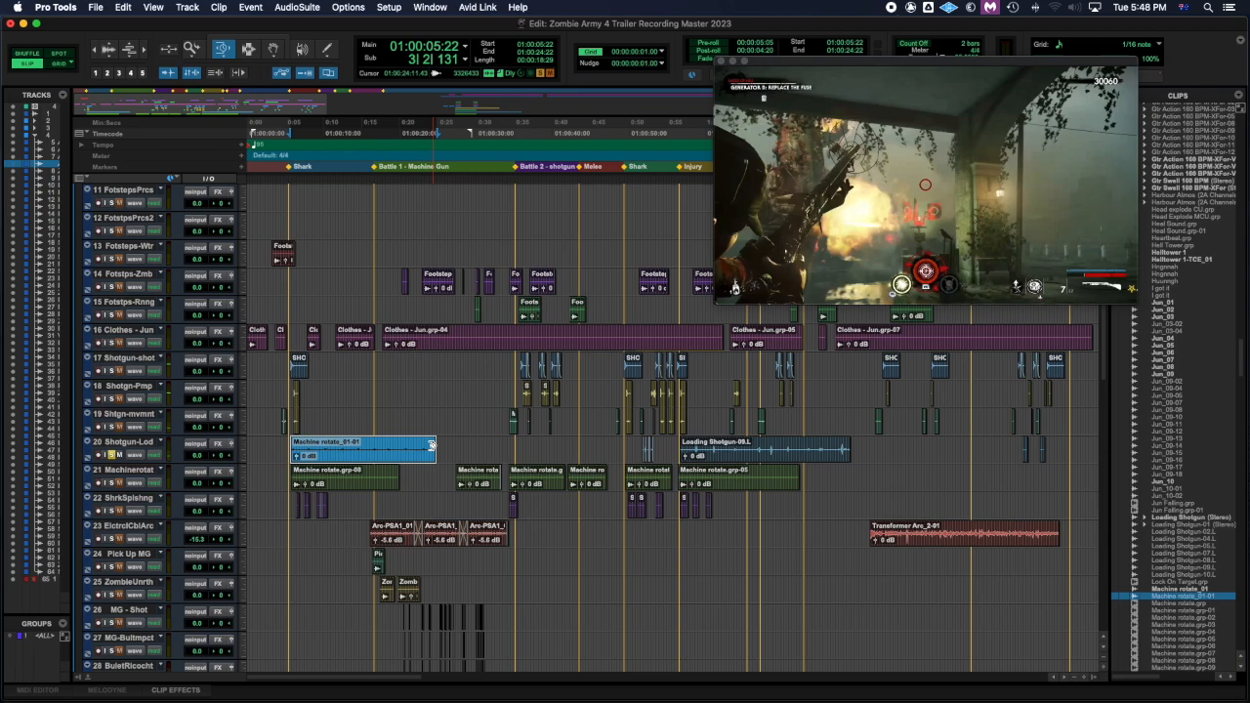
Step: Try a stronger time compression of the Machine rotate_01-01 clip, ending it at 01:00:15:07, then audition and undo it
drag(431, 446, 322, 449)
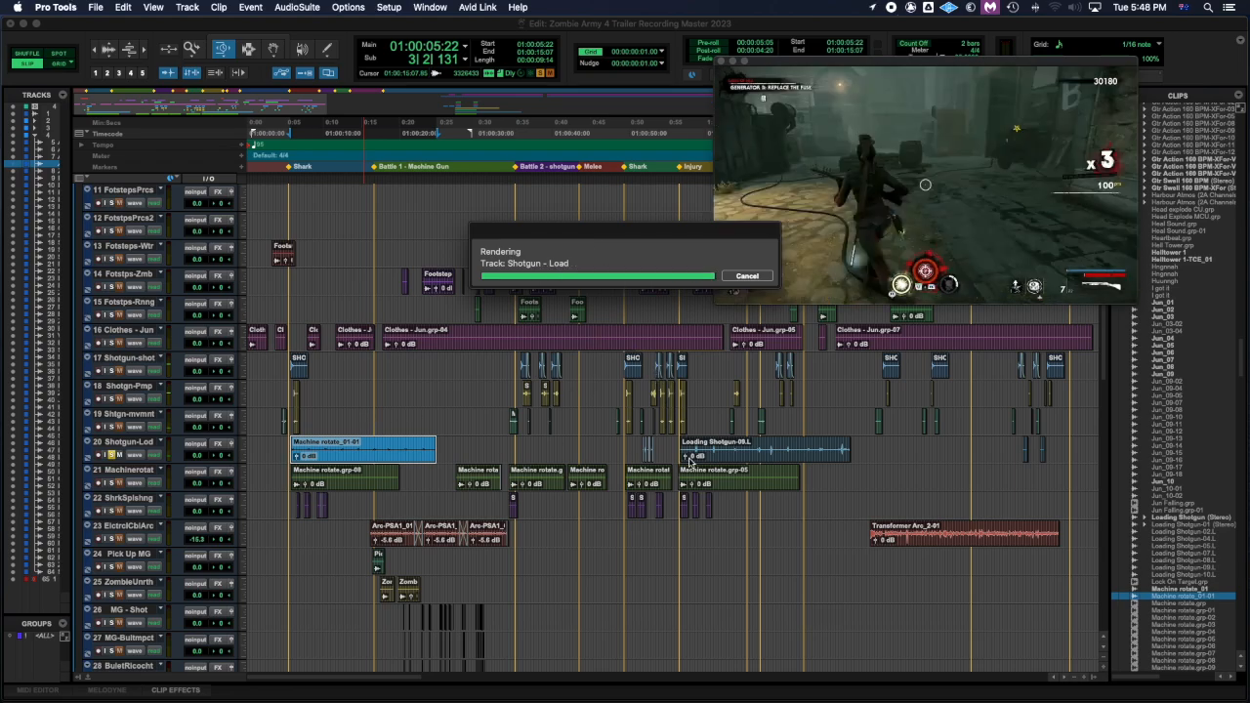
key(space)
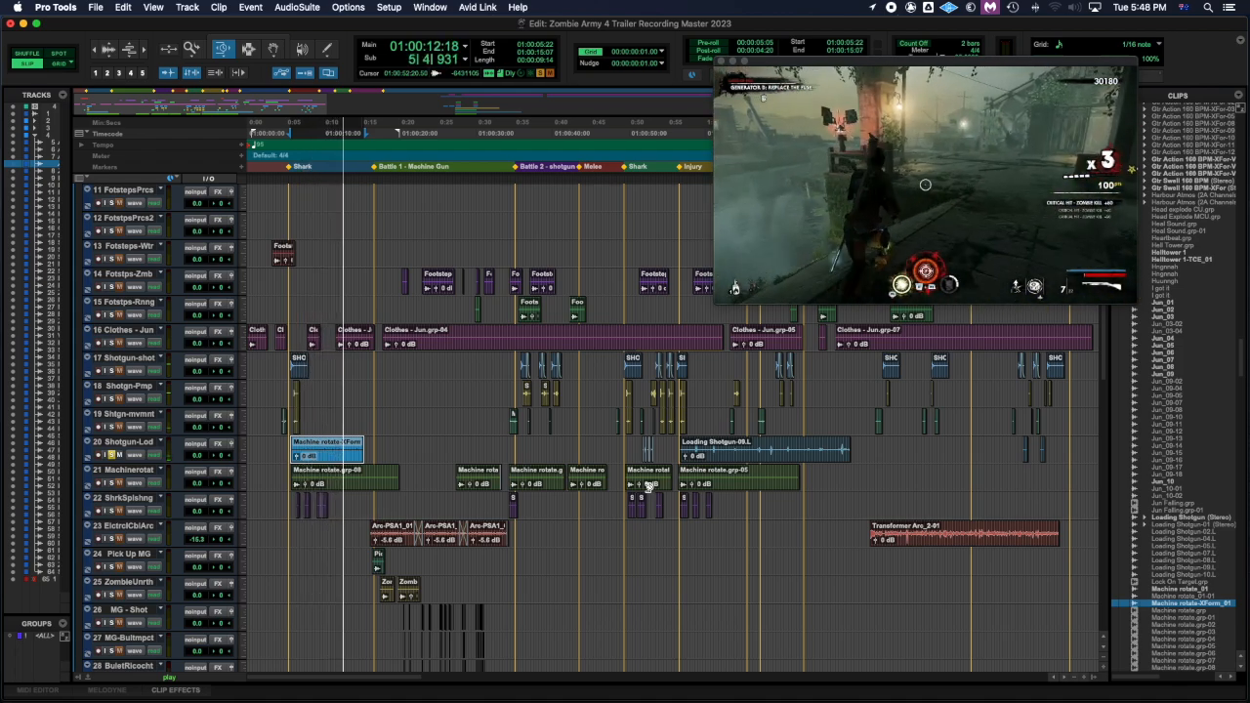
key(space)
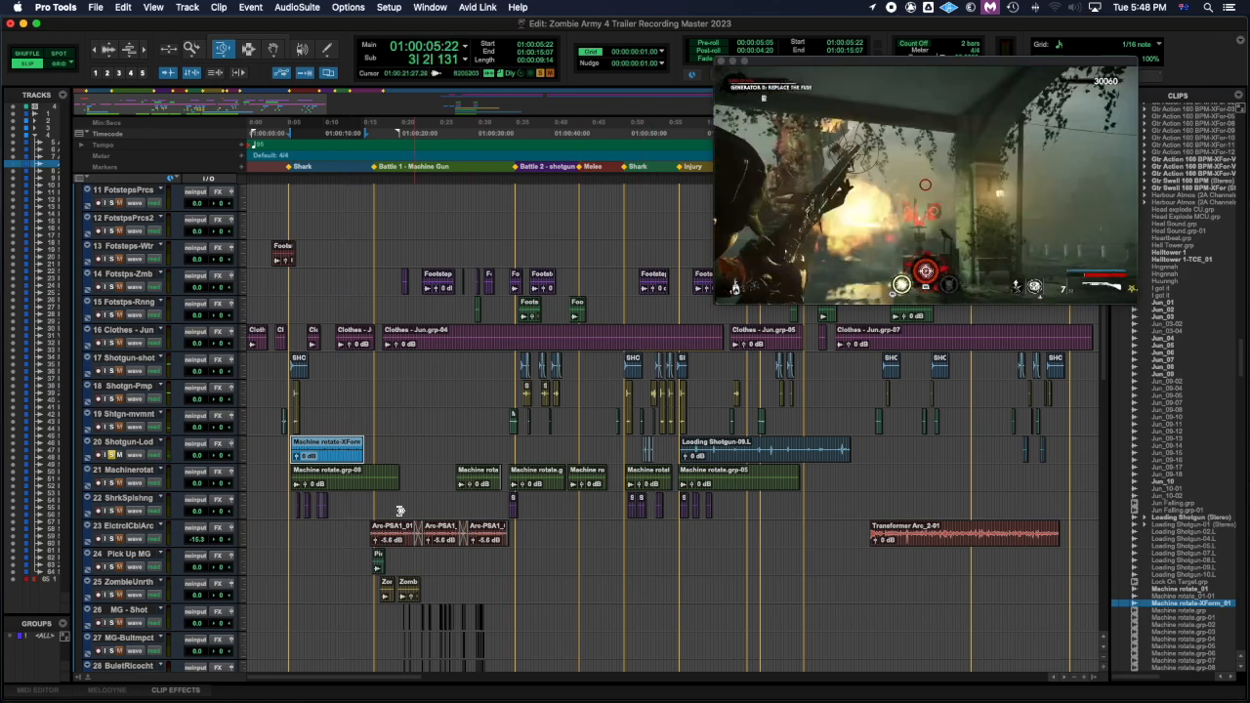
key(super+z)
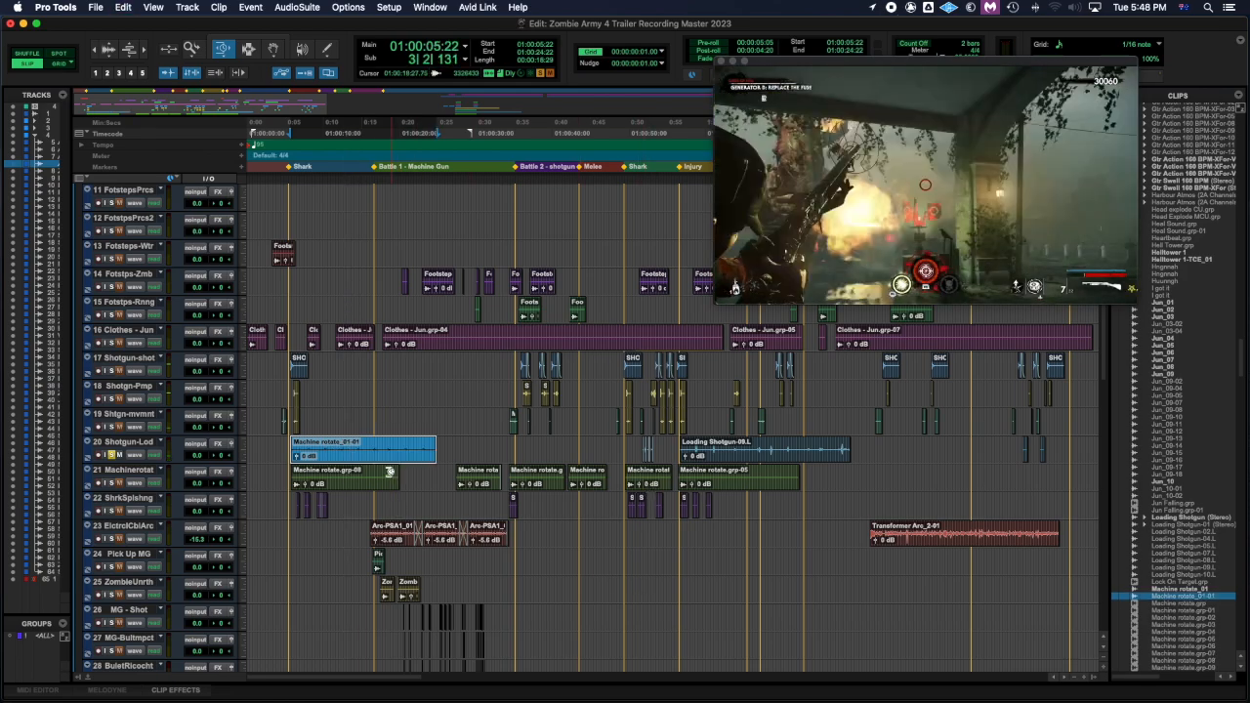
Step: Time-compress the Machine rotate_01-01 clip on the Shotgun-Lod track to end at 01:00:15:18 and audition the result
drag(435, 444, 366, 457)
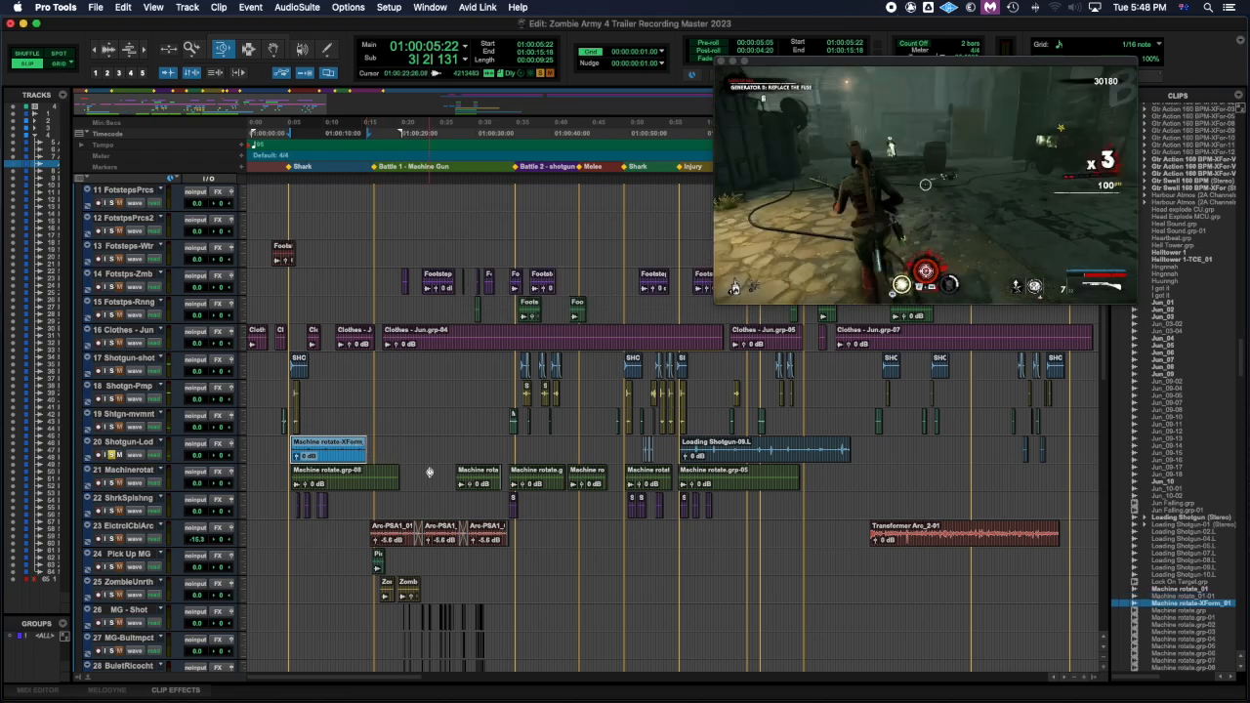
key(space)
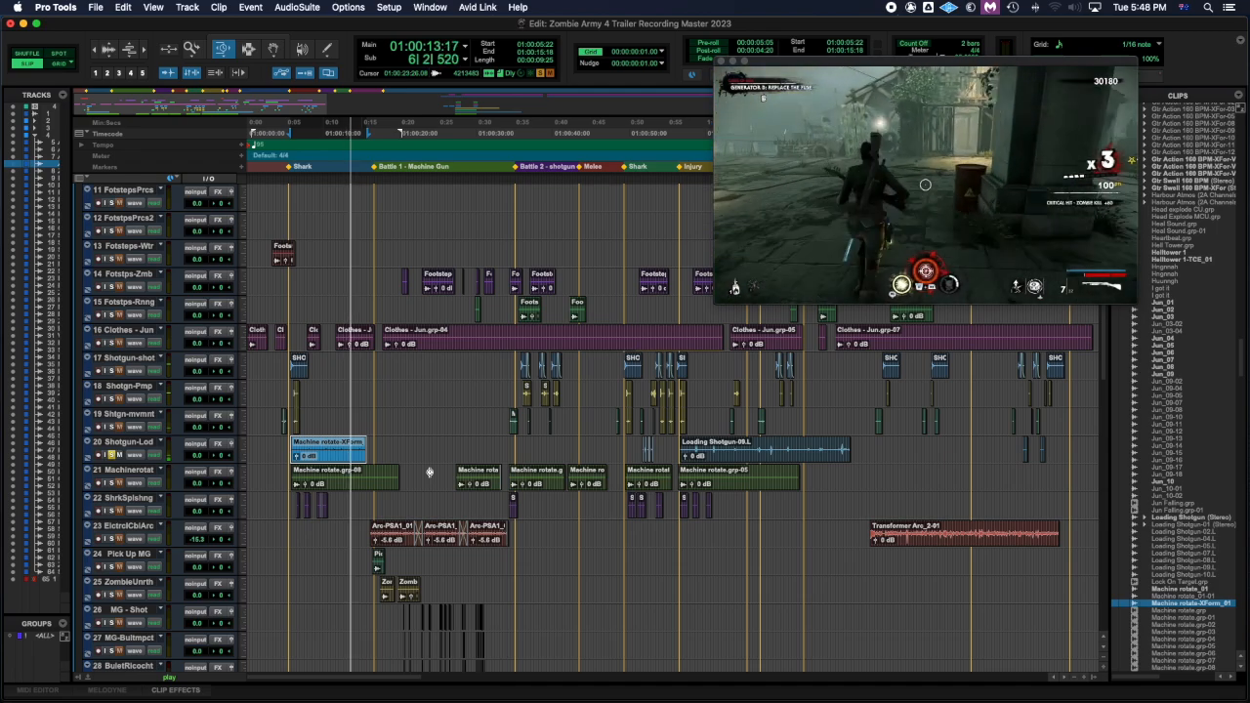
key(space)
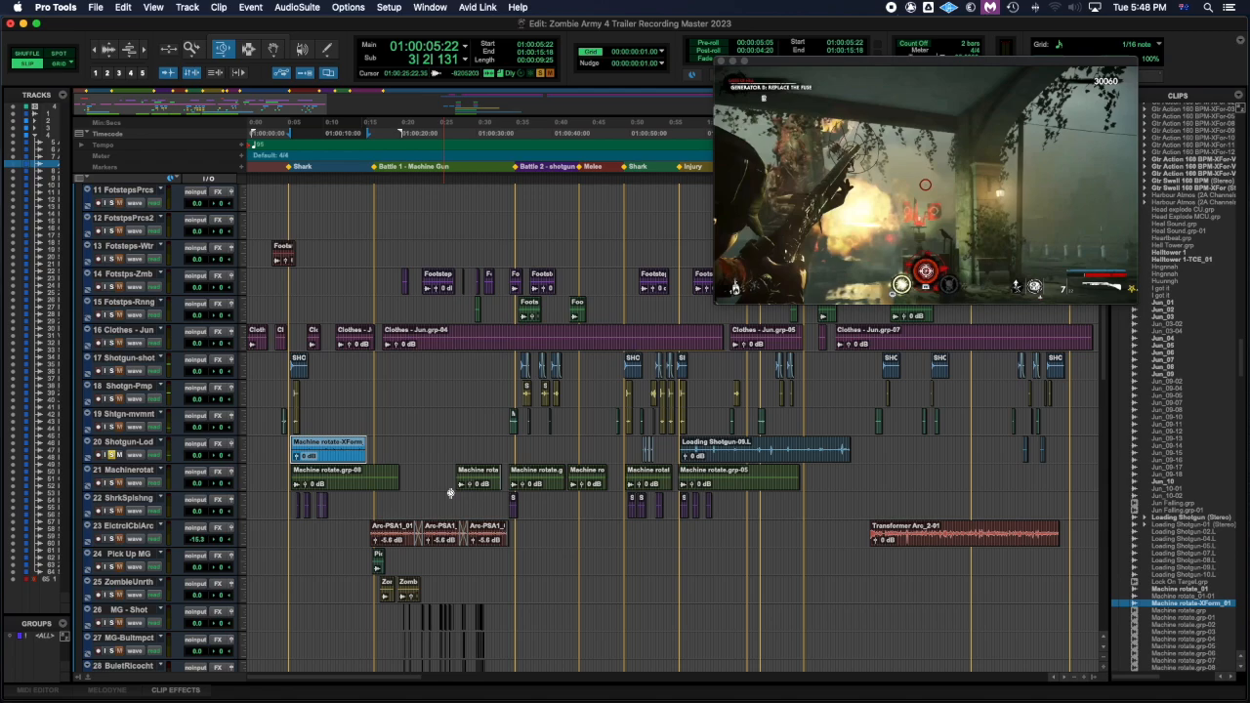
Step: Replay the compressed clip from 01:00:05:22 in solo, then unsolo the Shotgun-Lod track and play it with the other tracks
key(space)
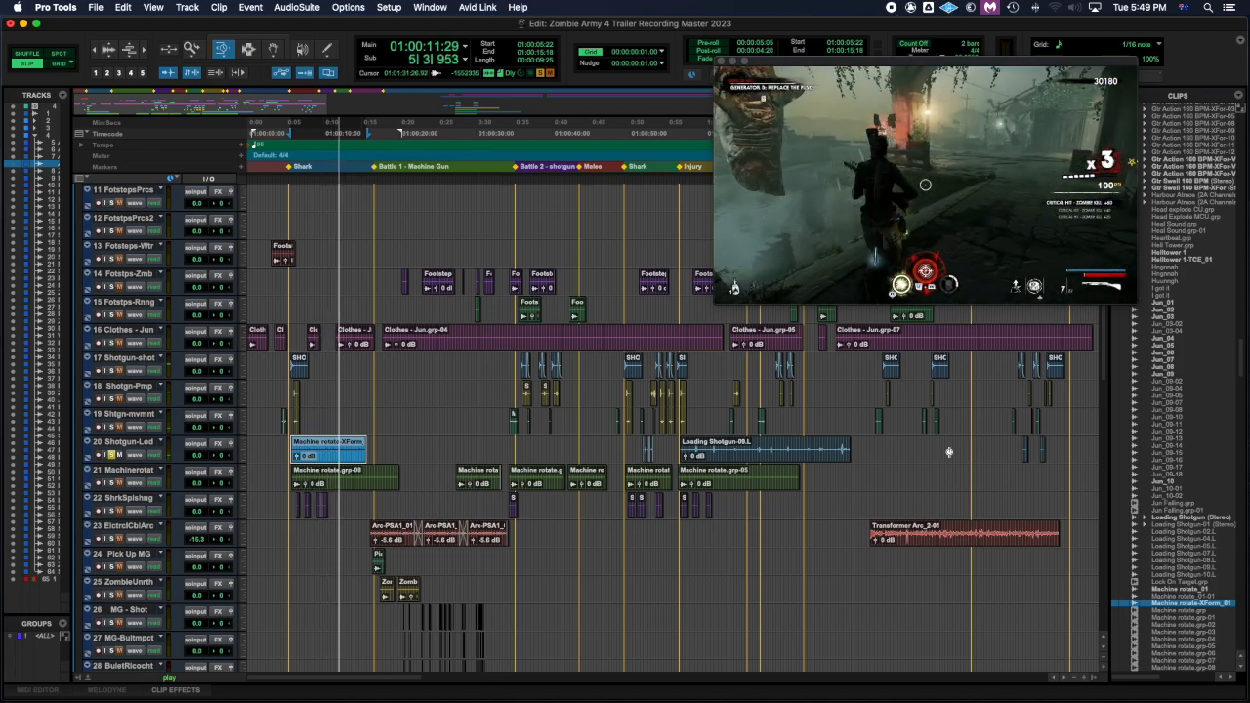
key(space)
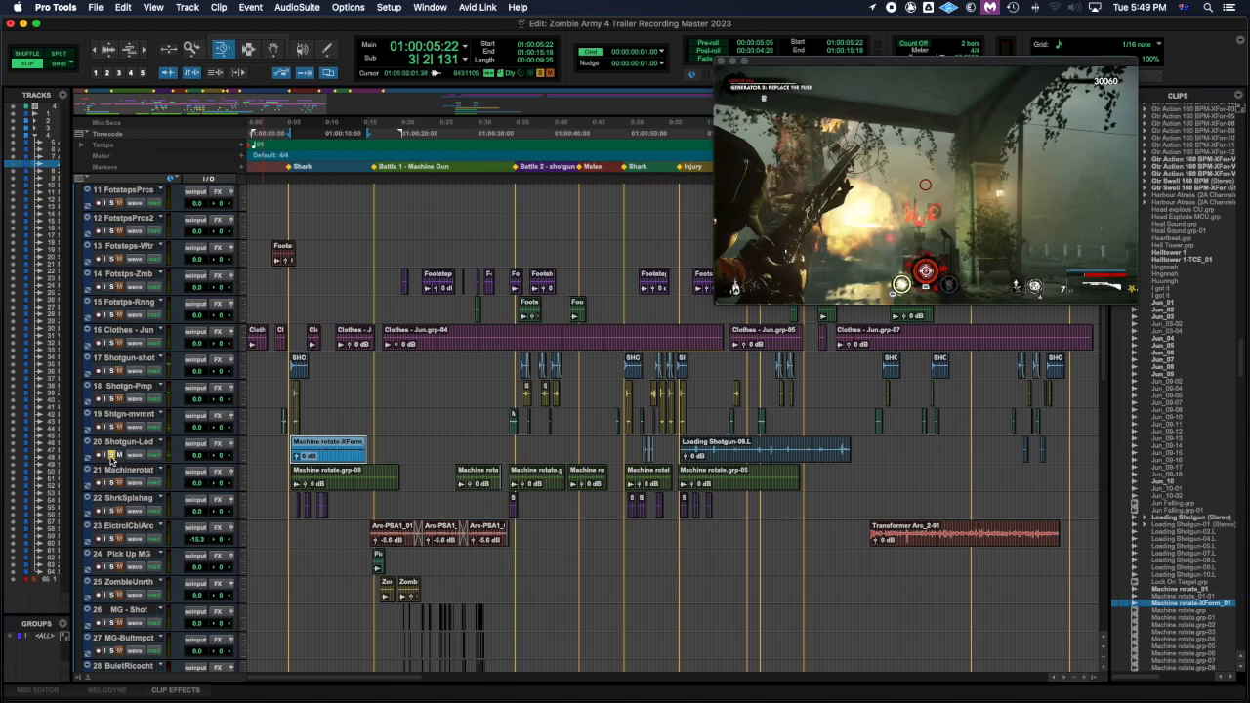
key(space)
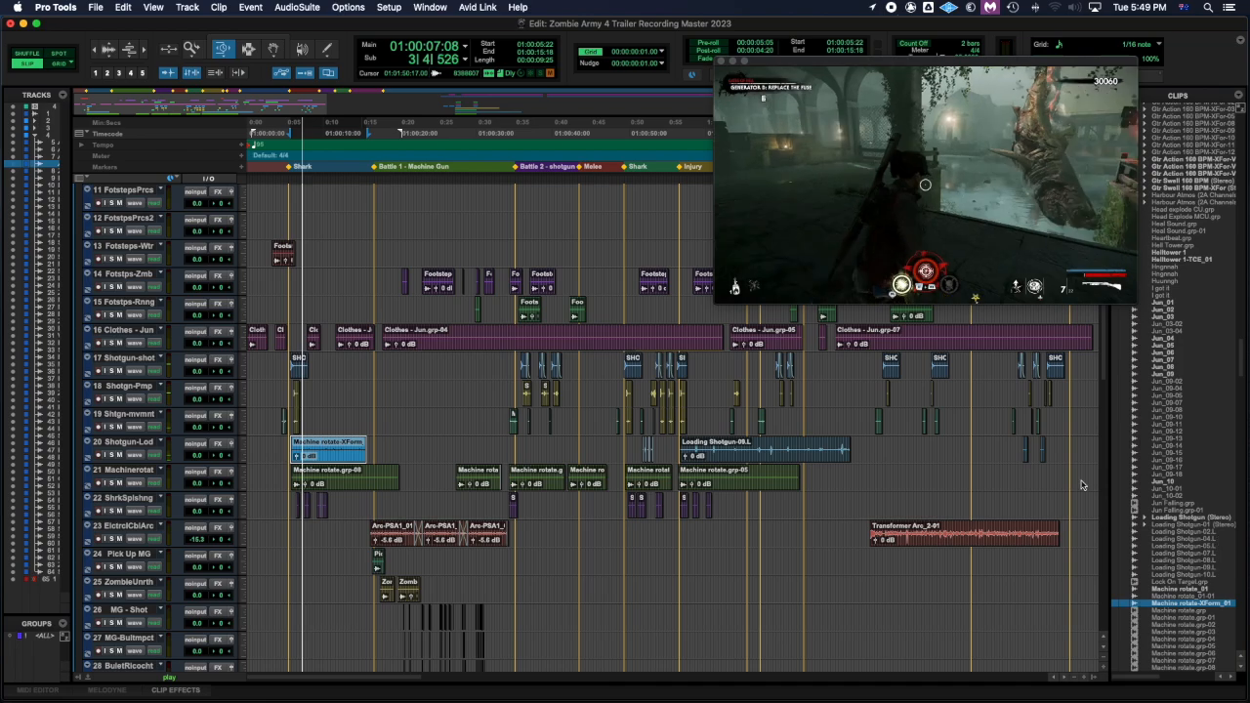
key(space)
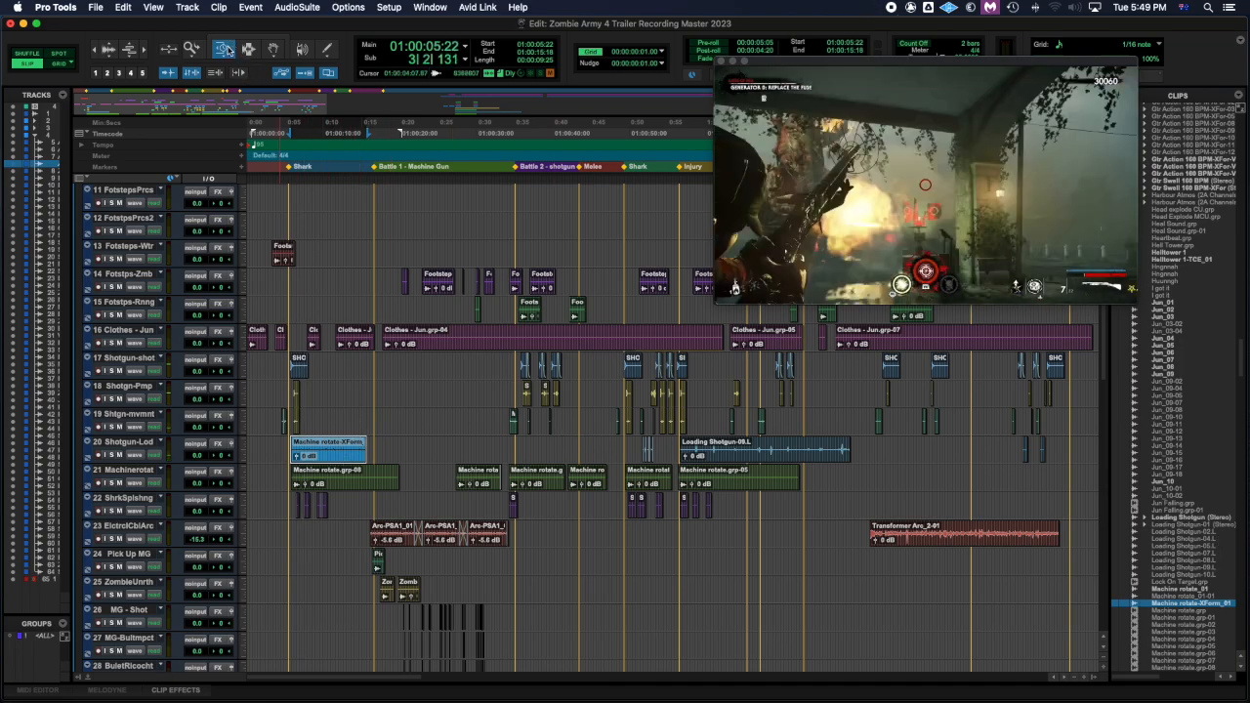
Step: Set the Trim tool back to standard mode and activate the Smart Tool
click(226, 48)
click(239, 61)
click(423, 422)
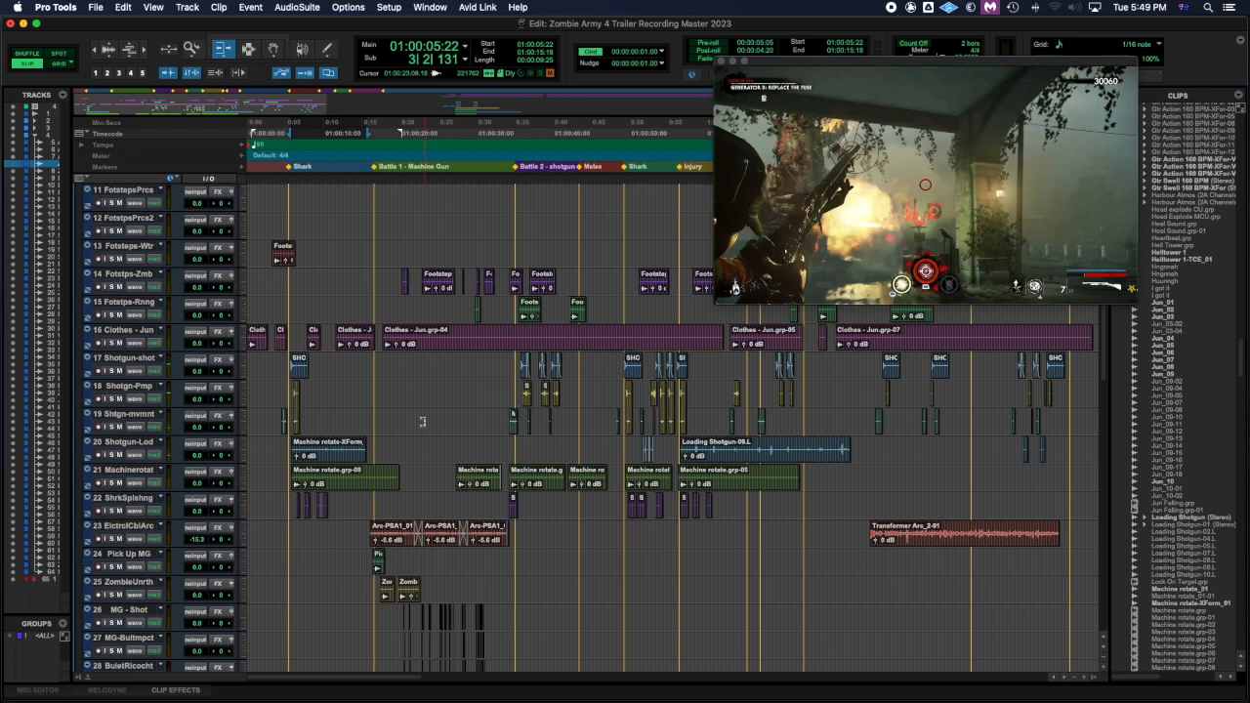
click(255, 43)
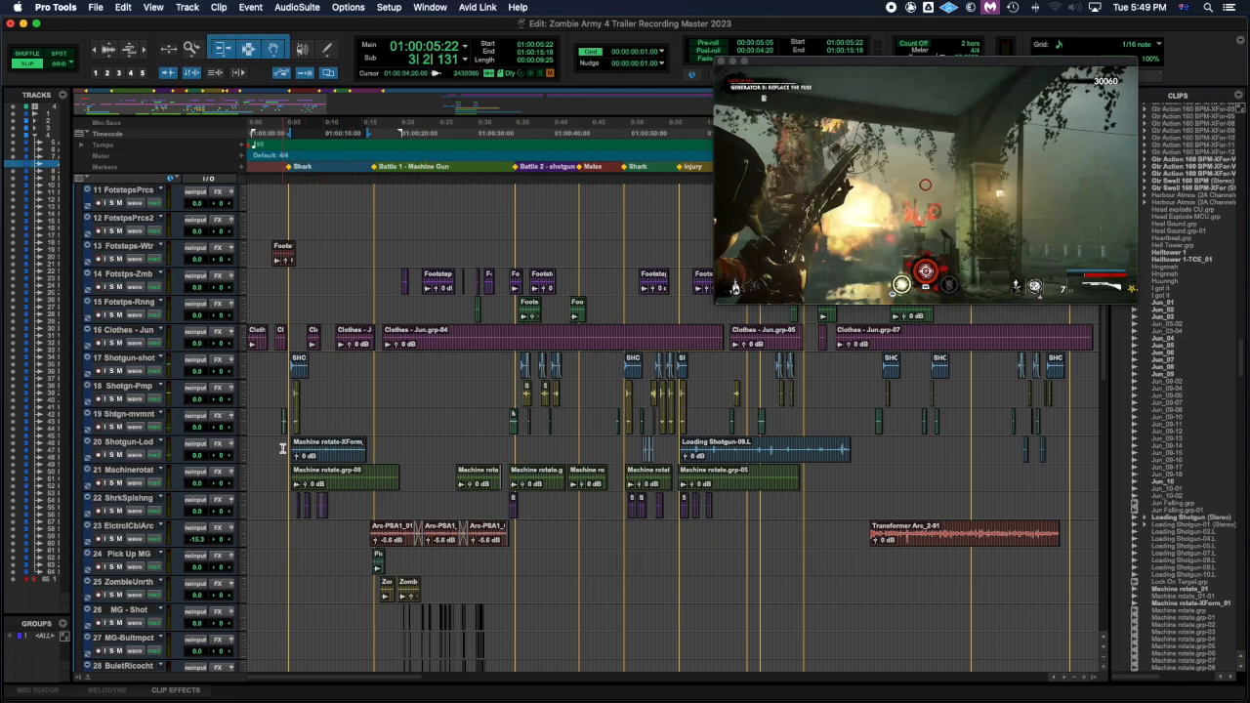
Step: Duplicate the Machine rotate-XForm_01 clip directly after the original on the Shotgun-Lod track and audition both clips together
click(328, 457)
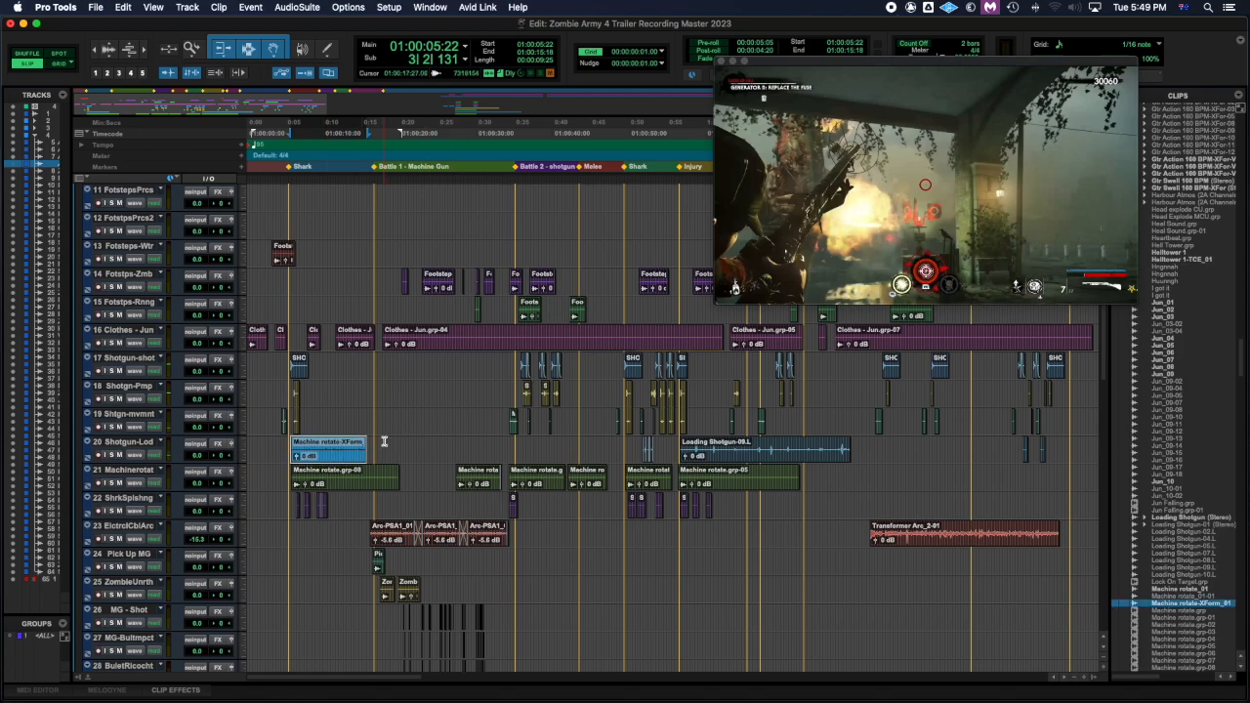
key(super+d)
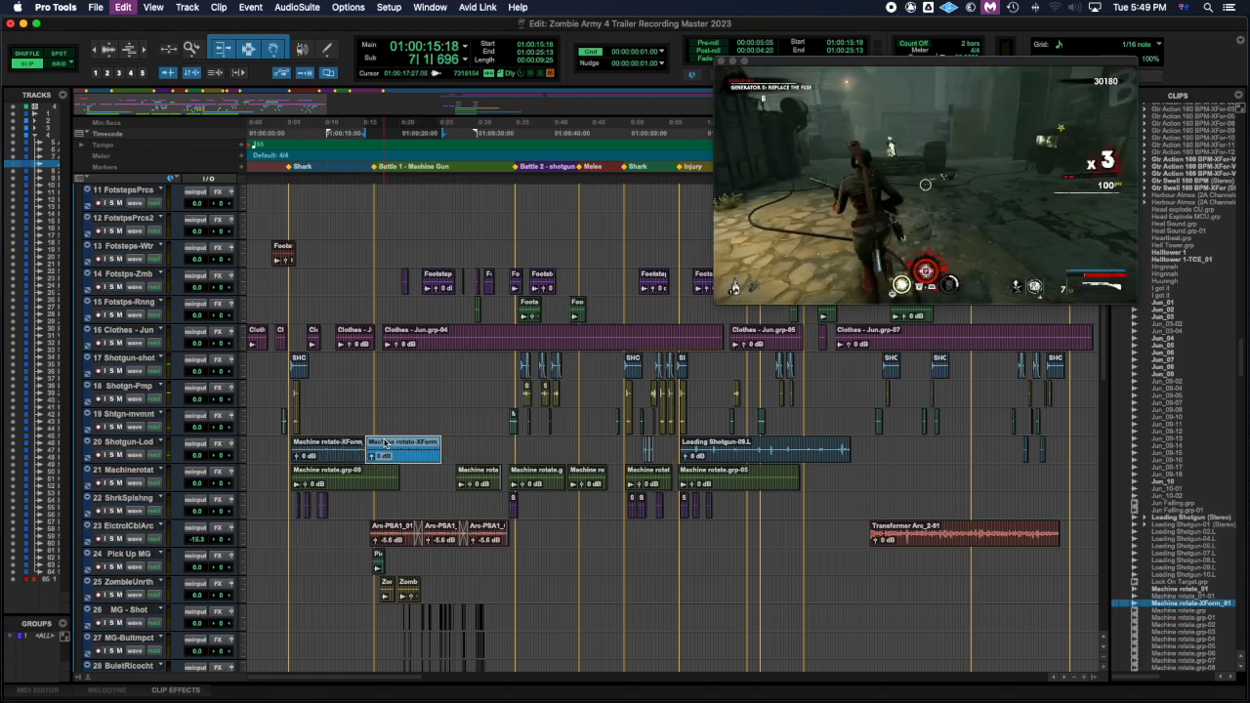
shift+click(318, 459)
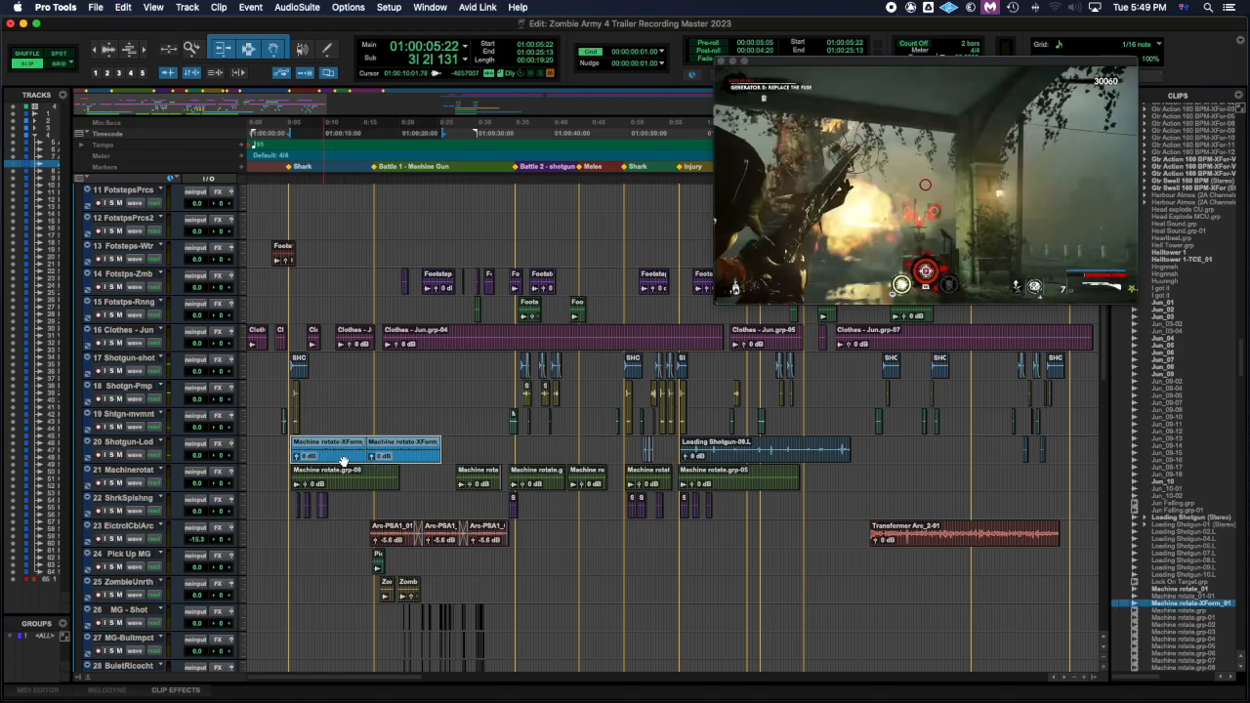
key(space)
key(t)
key(t)
key(t)
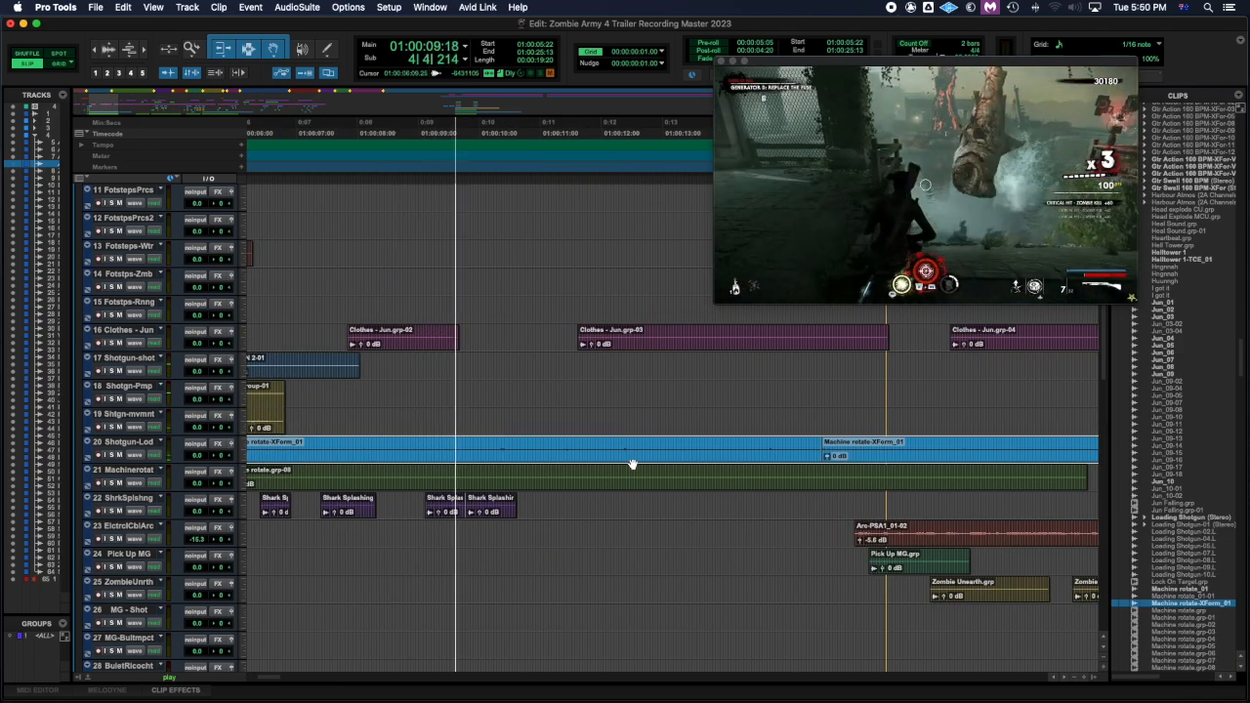
key(space)
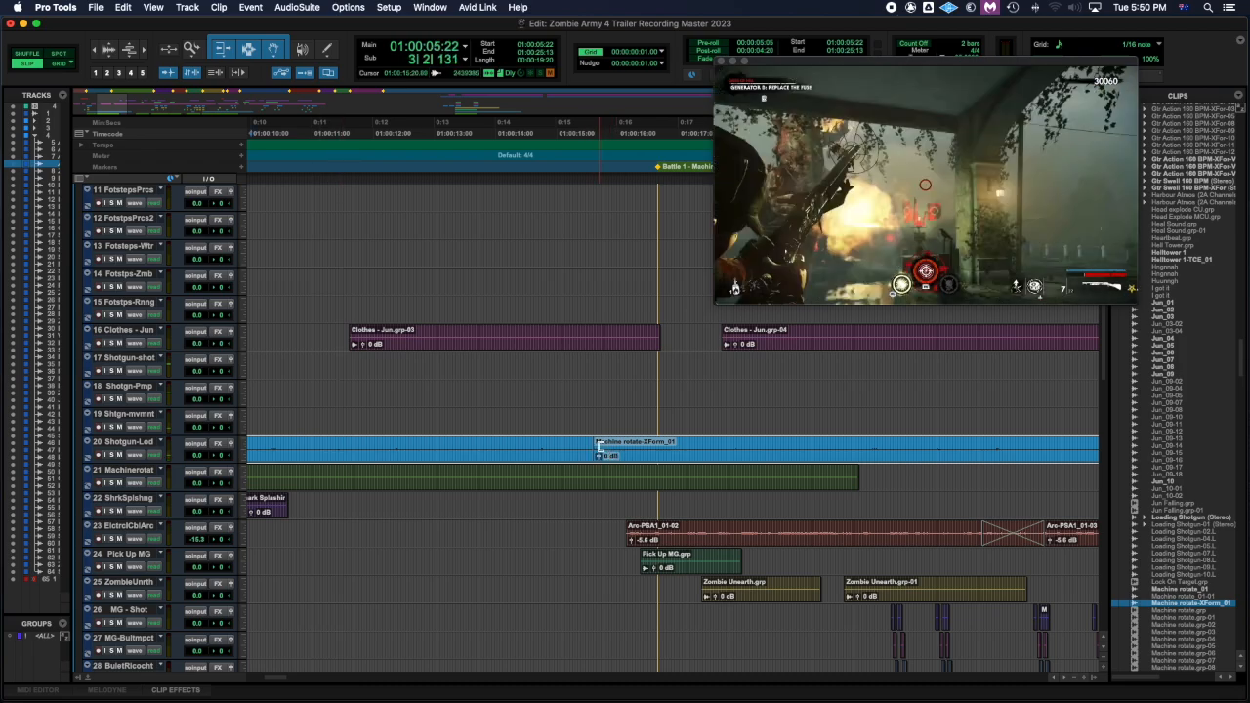
Step: Move the duplicated Machine rotate-XForm_01 clip earlier in Slip mode to start at 01:00:14:22, overlapping the first clip's end
click(520, 442)
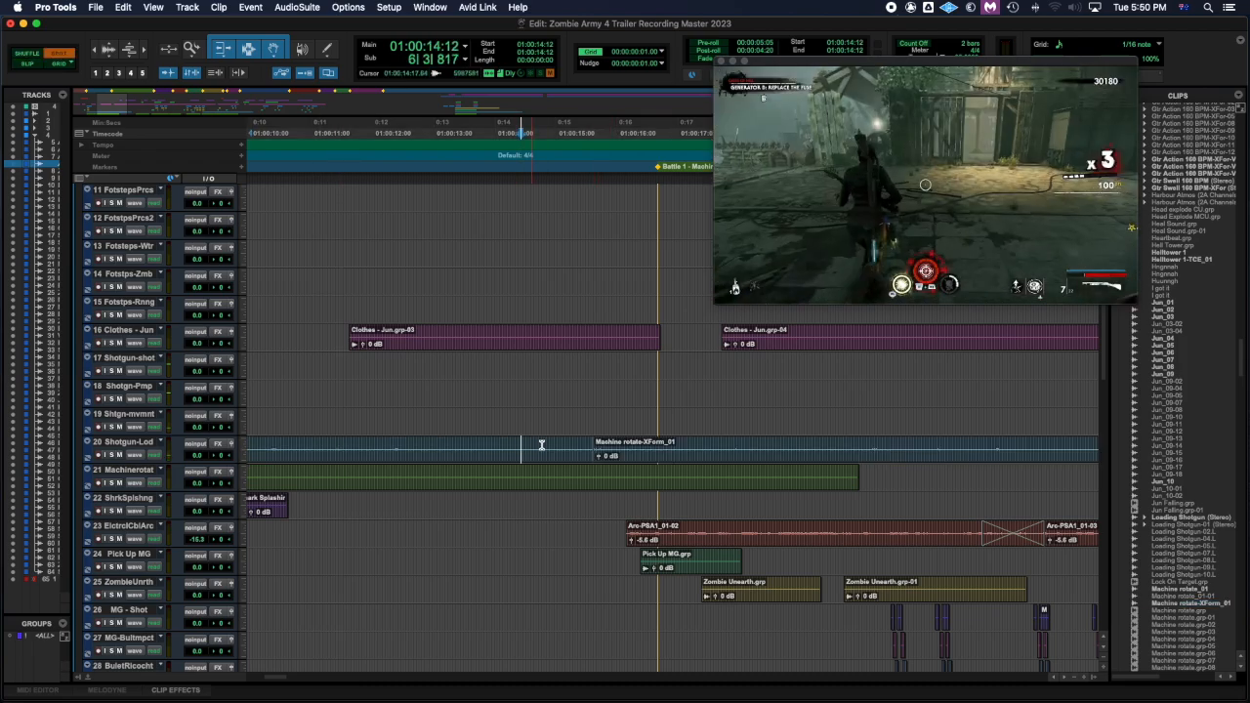
key(F4)
key(grave)
key(grave)
key(KP_Add)
key(KP_Add)
key(KP_Add)
key(KP_Add)
key(KP_Add)
key(KP_Add)
key(KP_Add)
key(KP_Add)
key(KP_Add)
key(KP_Add)
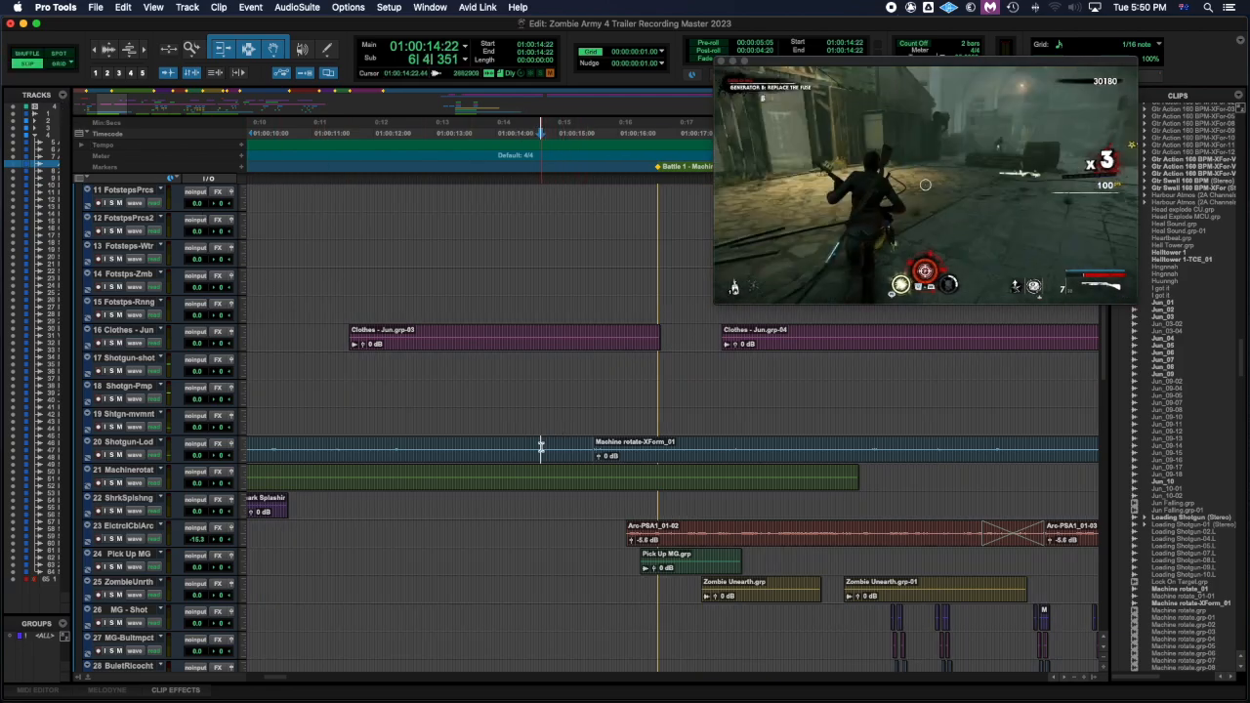
click(635, 459)
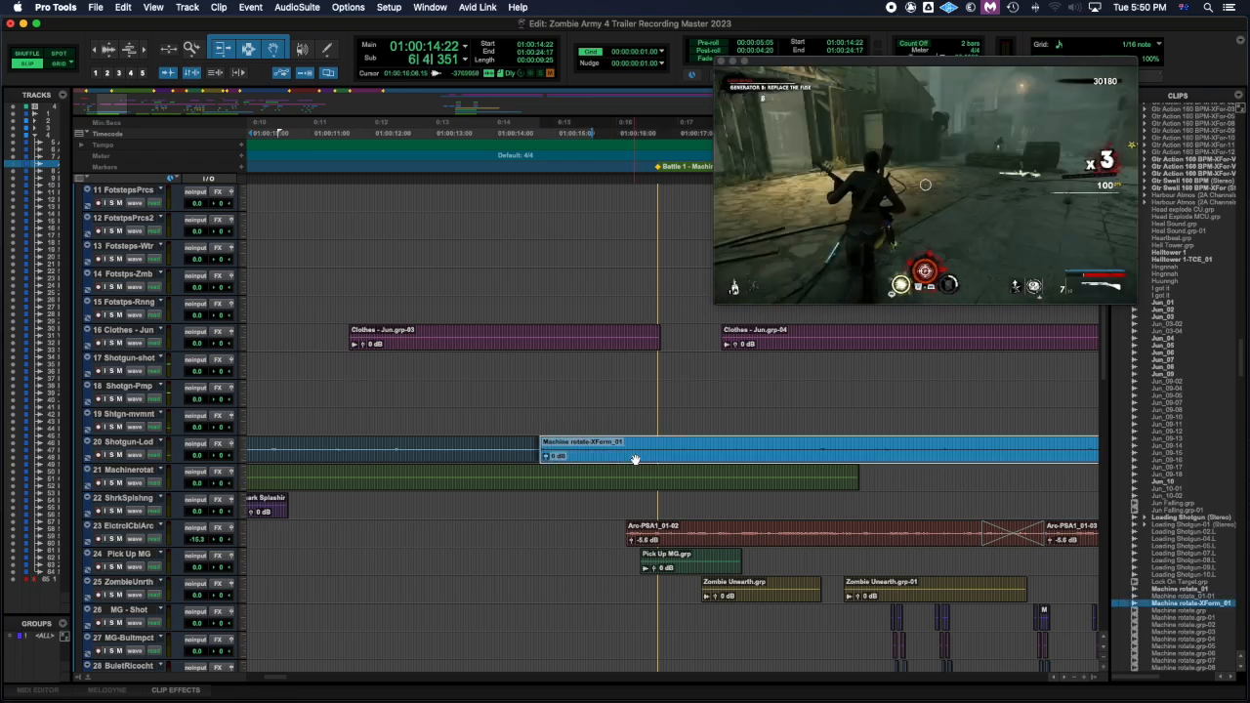
Step: Audition the transition between the two Machine rotate-XForm_01 clips from 01:00:11:26
click(366, 447)
key(space)
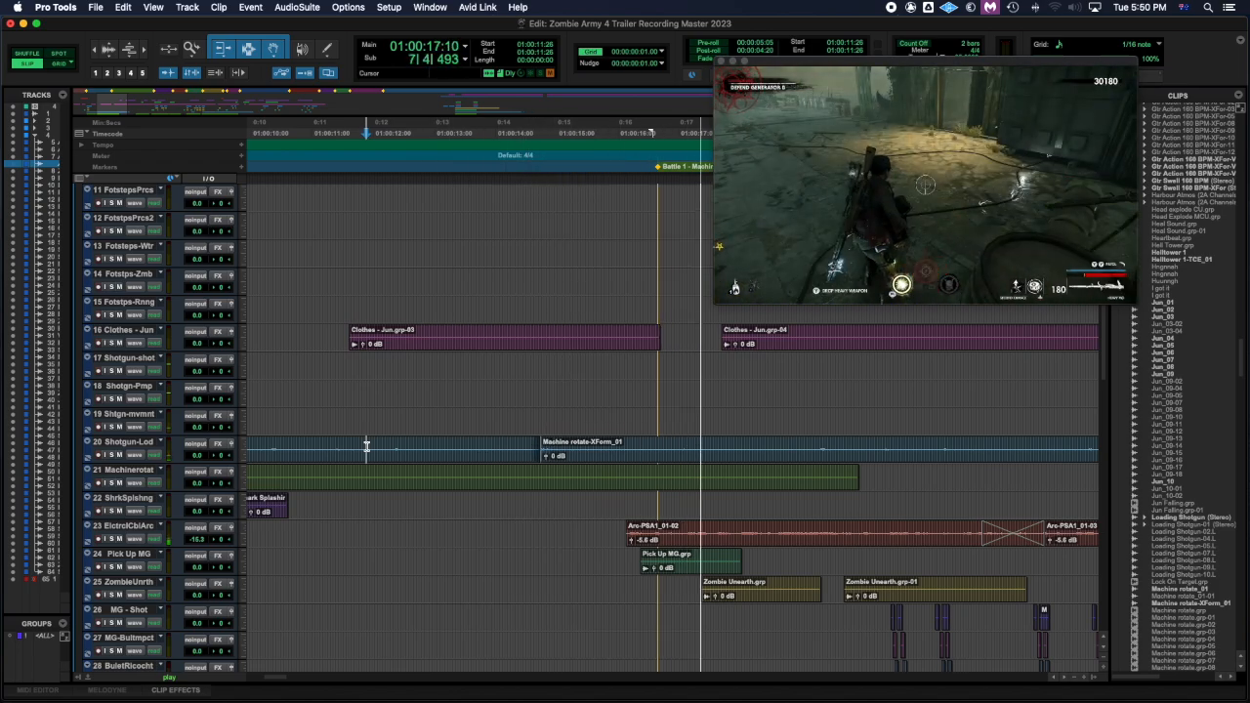
key(space)
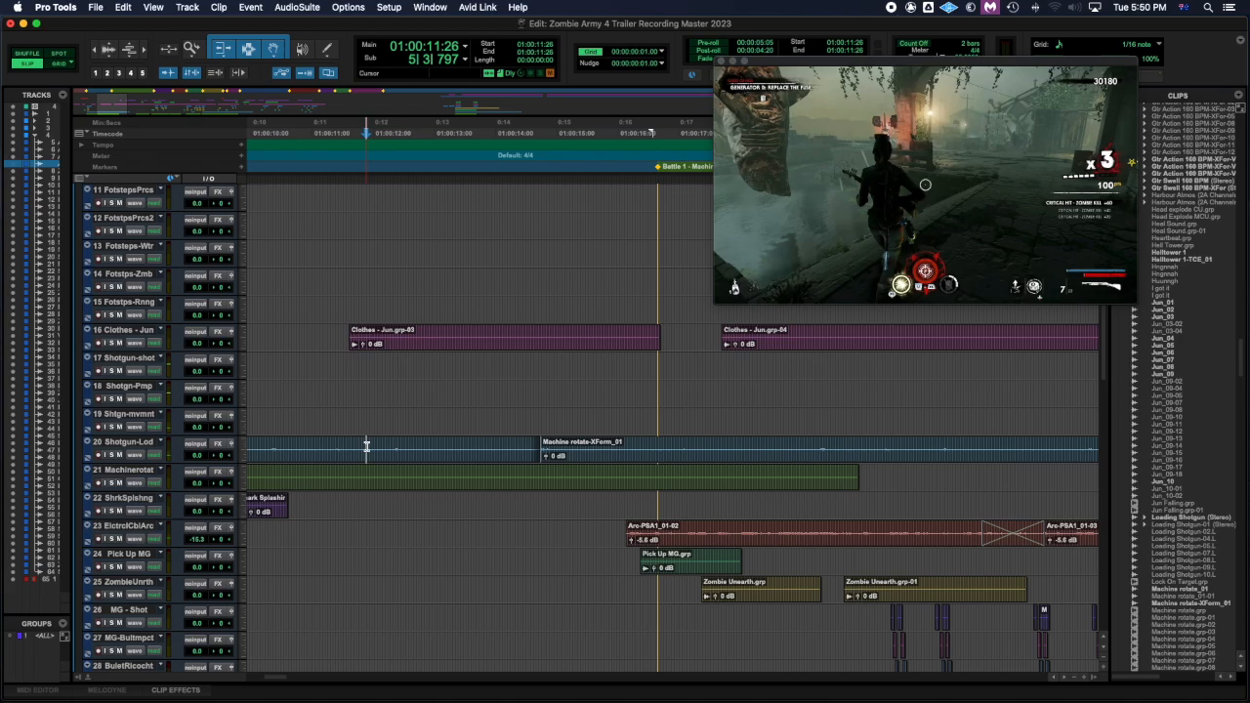
Step: Audition both Machine rotate-XForm_01 clips with the scene from 01:00:05:16
key(r)
key(r)
key(r)
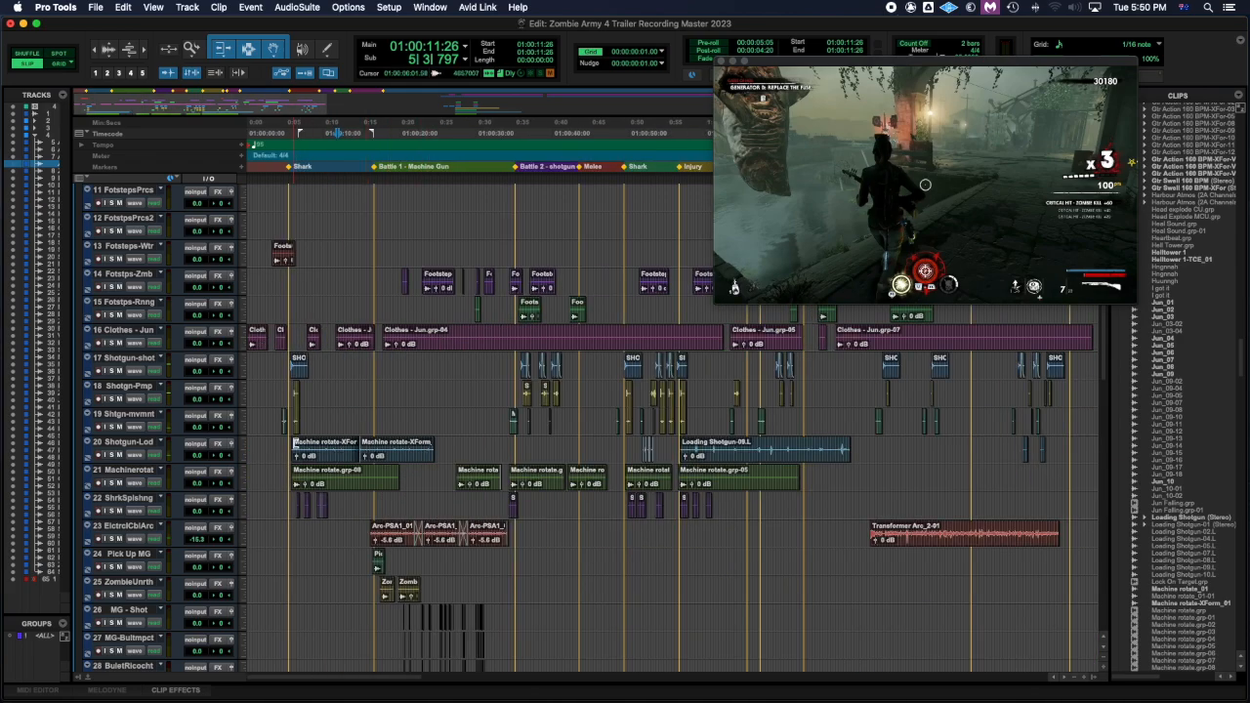
click(292, 444)
key(space)
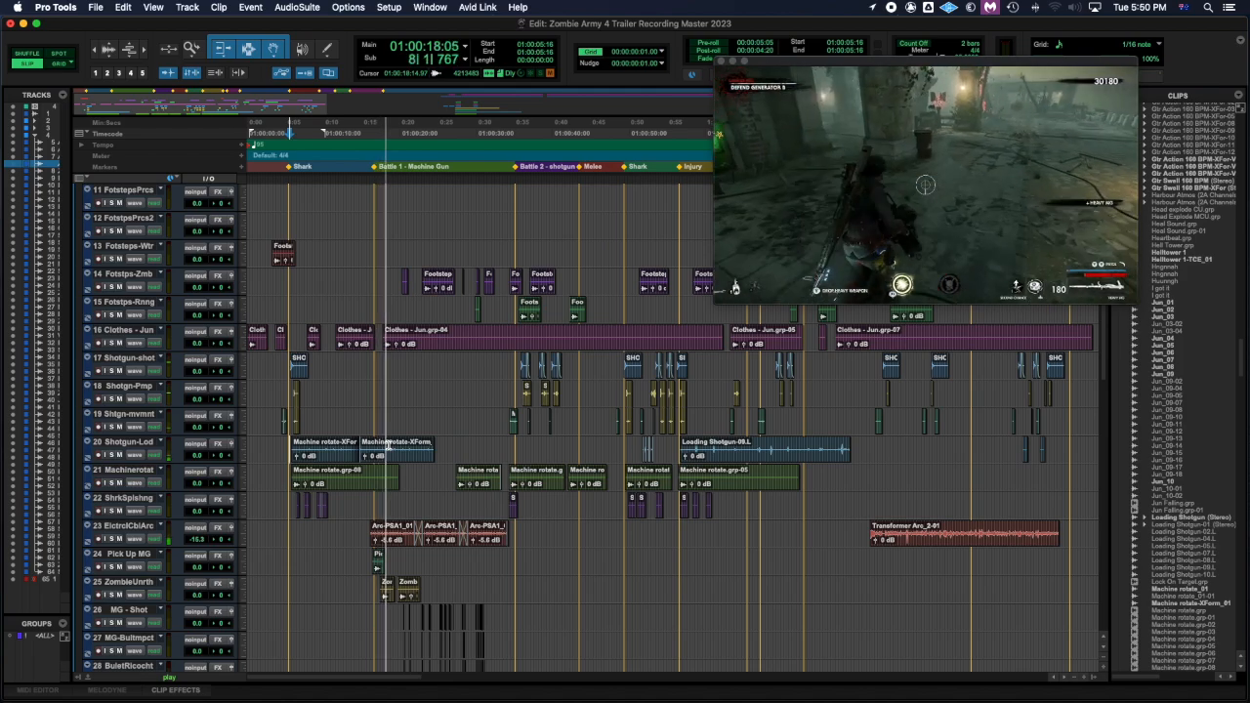
key(space)
Step: Split the second Machine rotate-XForm_01 clip on the Shotgun-Lod track at 01:00:17:02
key(super+bracketright)
key(super+bracketright)
key(super+bracketright)
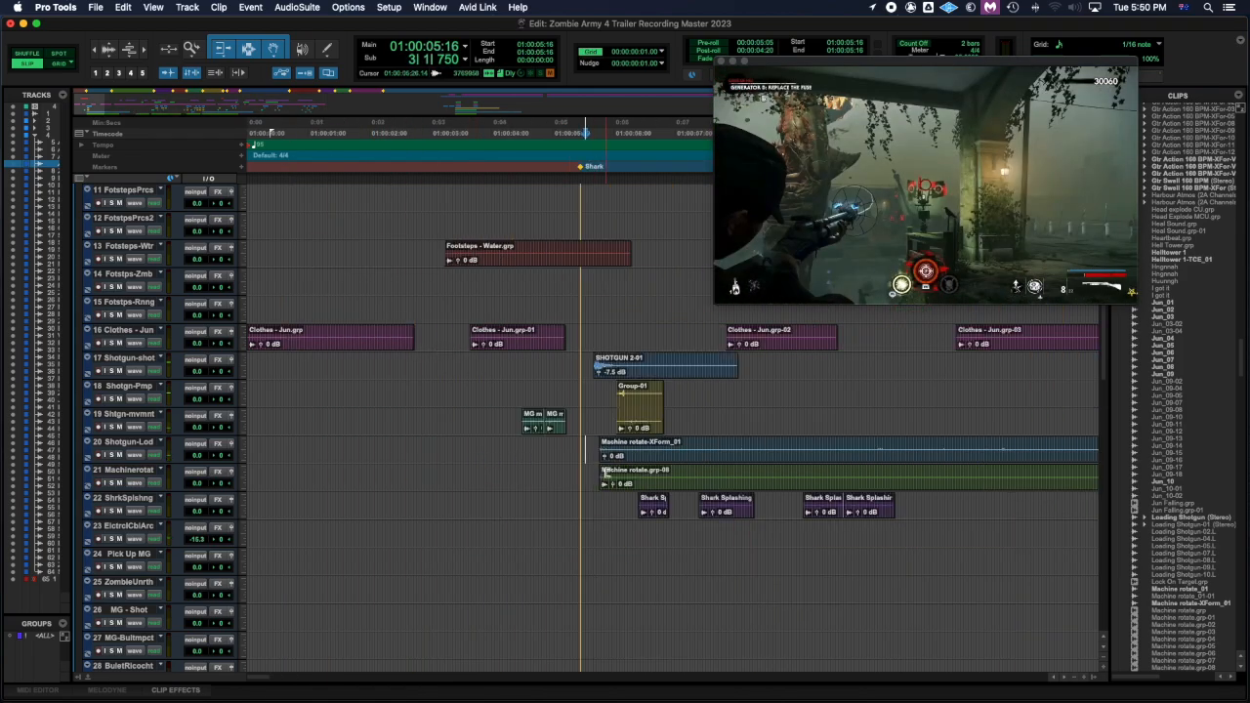
scroll(606, 473, right, 10)
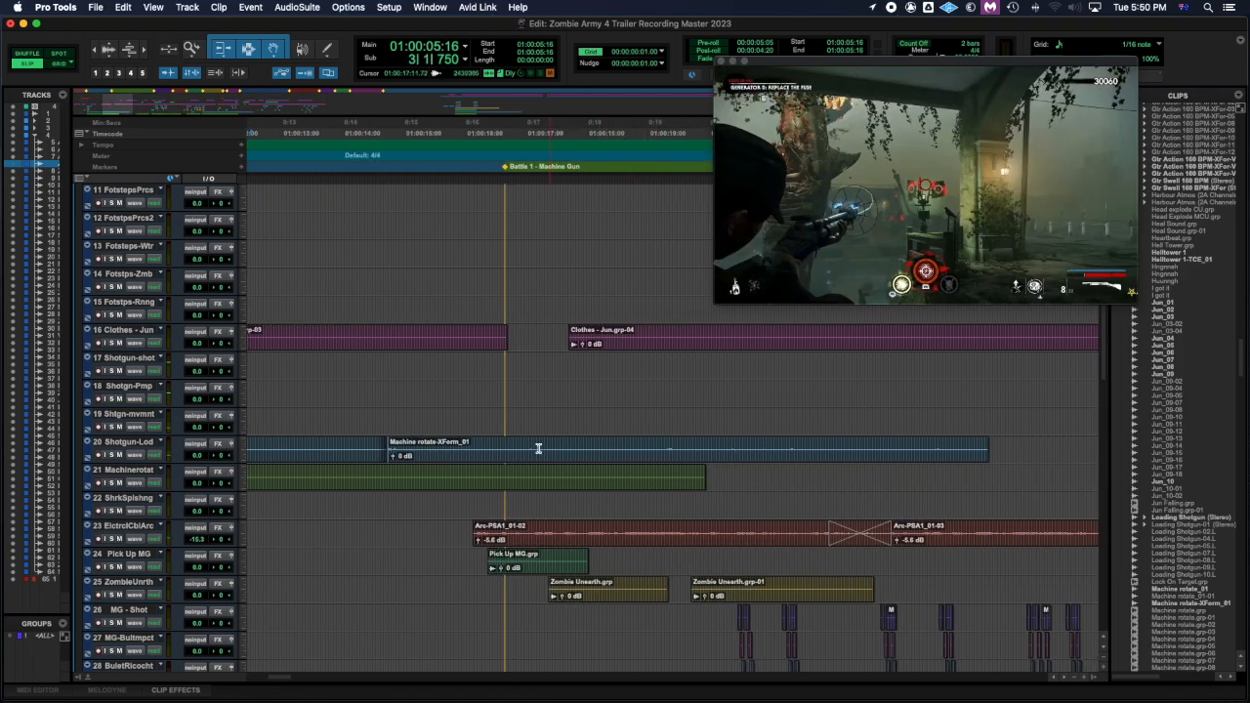
click(520, 448)
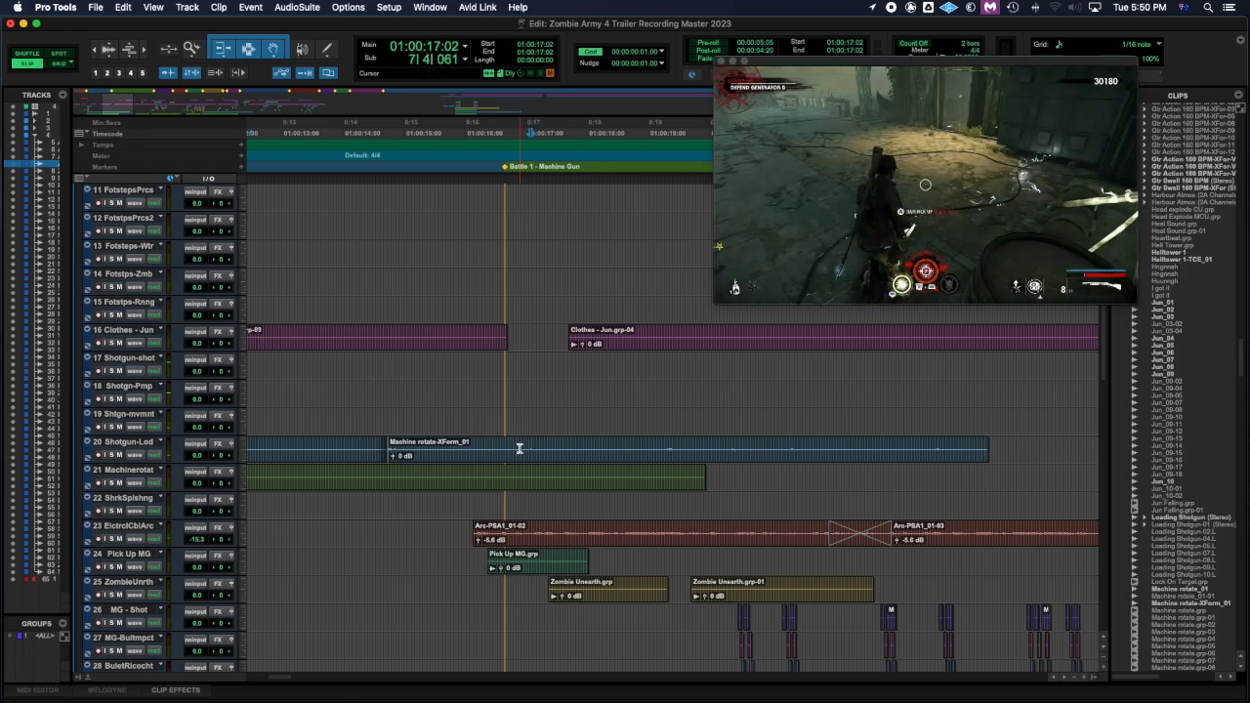
key(super+e)
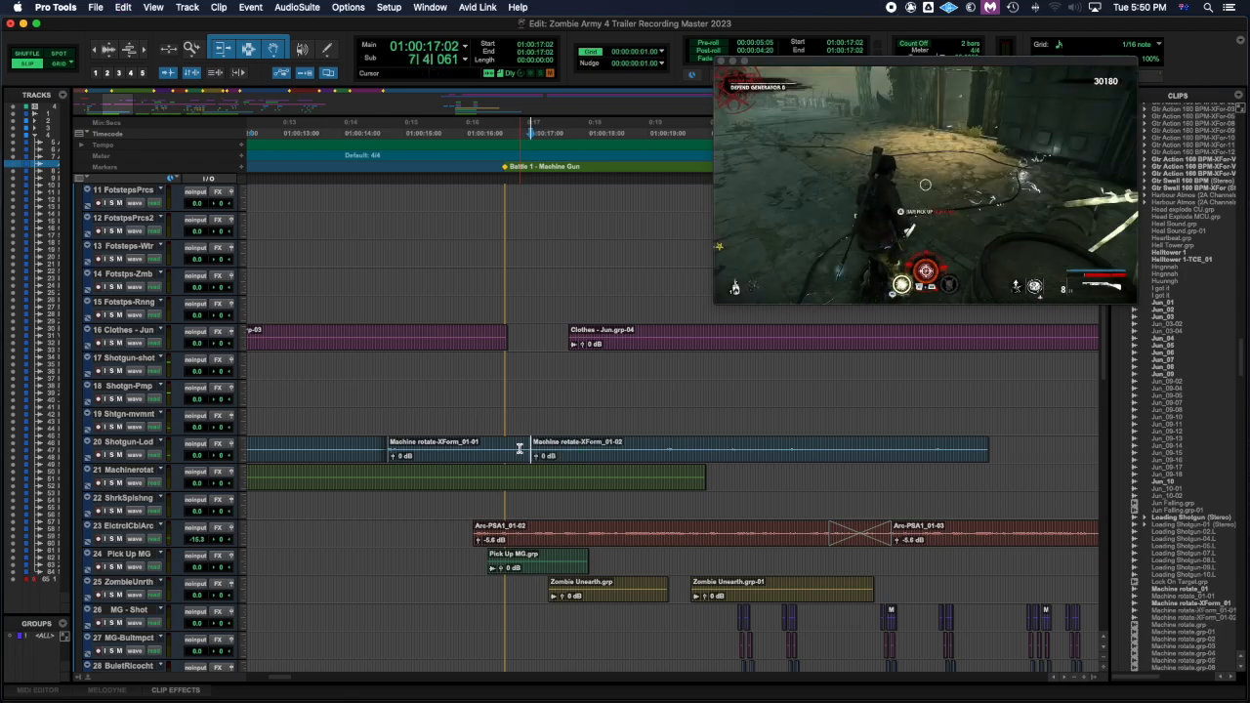
Step: Delete the segment from 01:00:14:22 to 01:00:17:02 in Shuffle mode to pull the remaining part up against the first clip
click(515, 455)
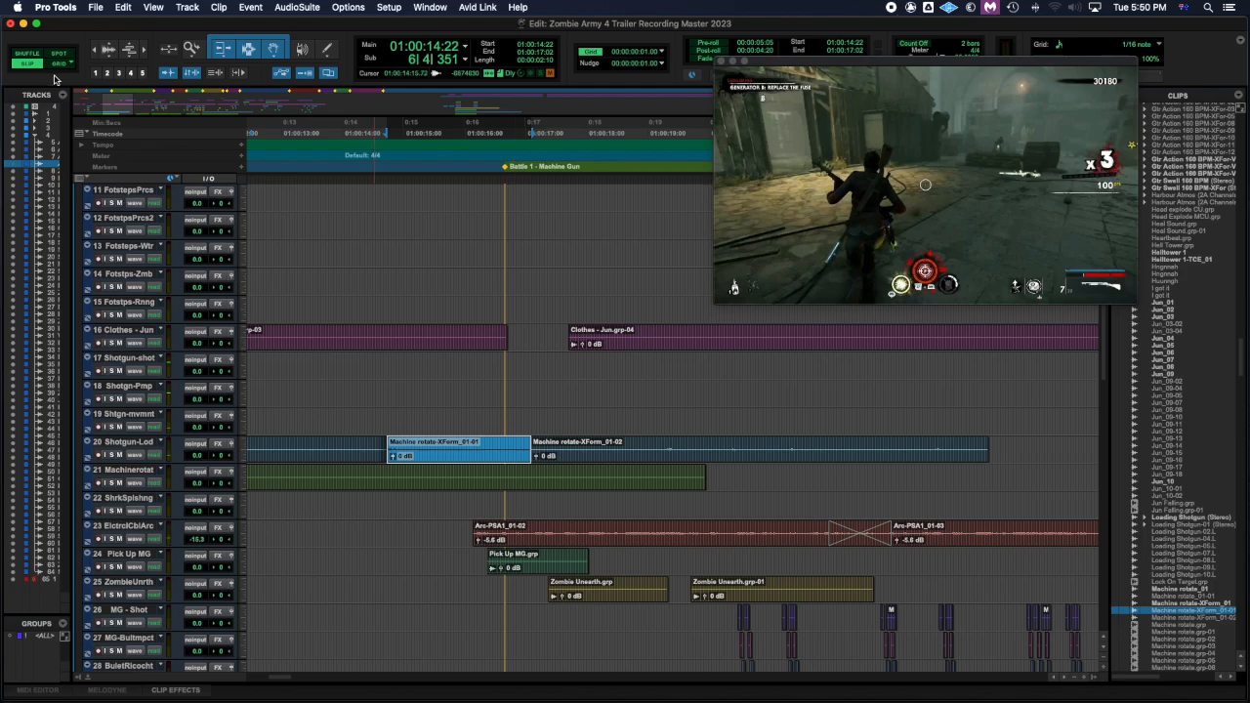
click(34, 55)
key(Delete)
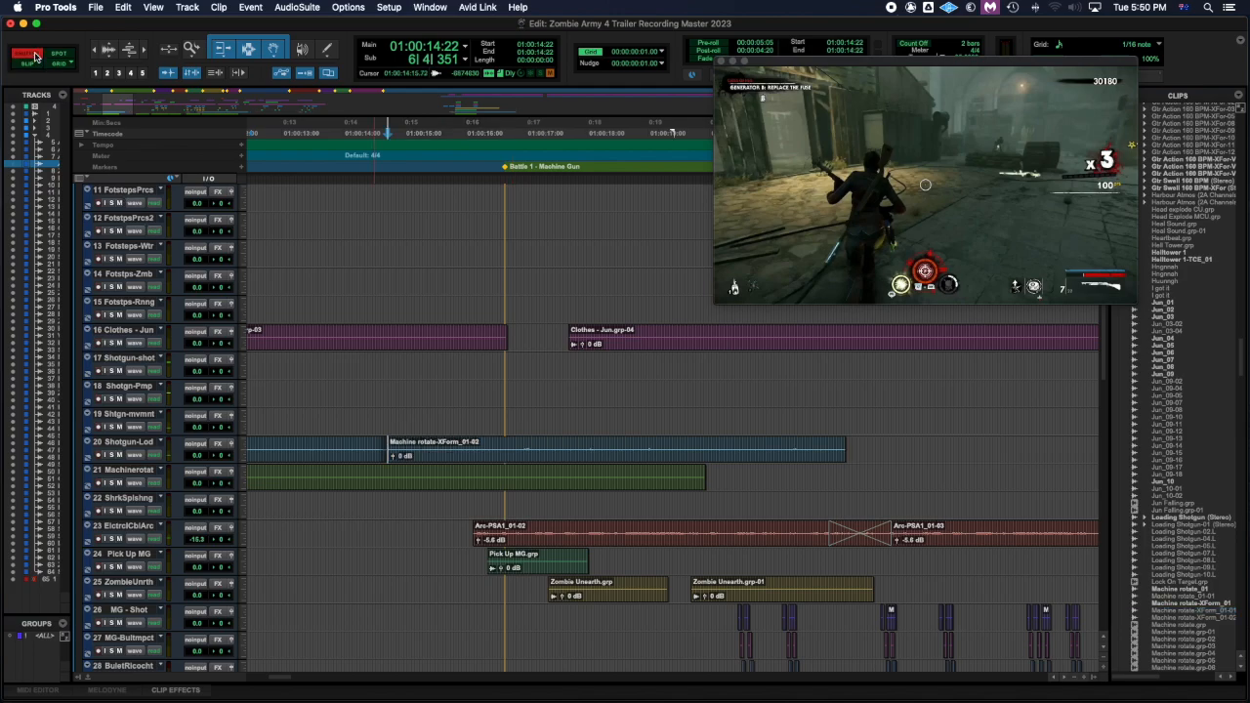
Step: Audition the joined Machine rotate-XForm_01 clips with the scene from 01:00:13:27 and through the clips' end
click(33, 63)
click(338, 441)
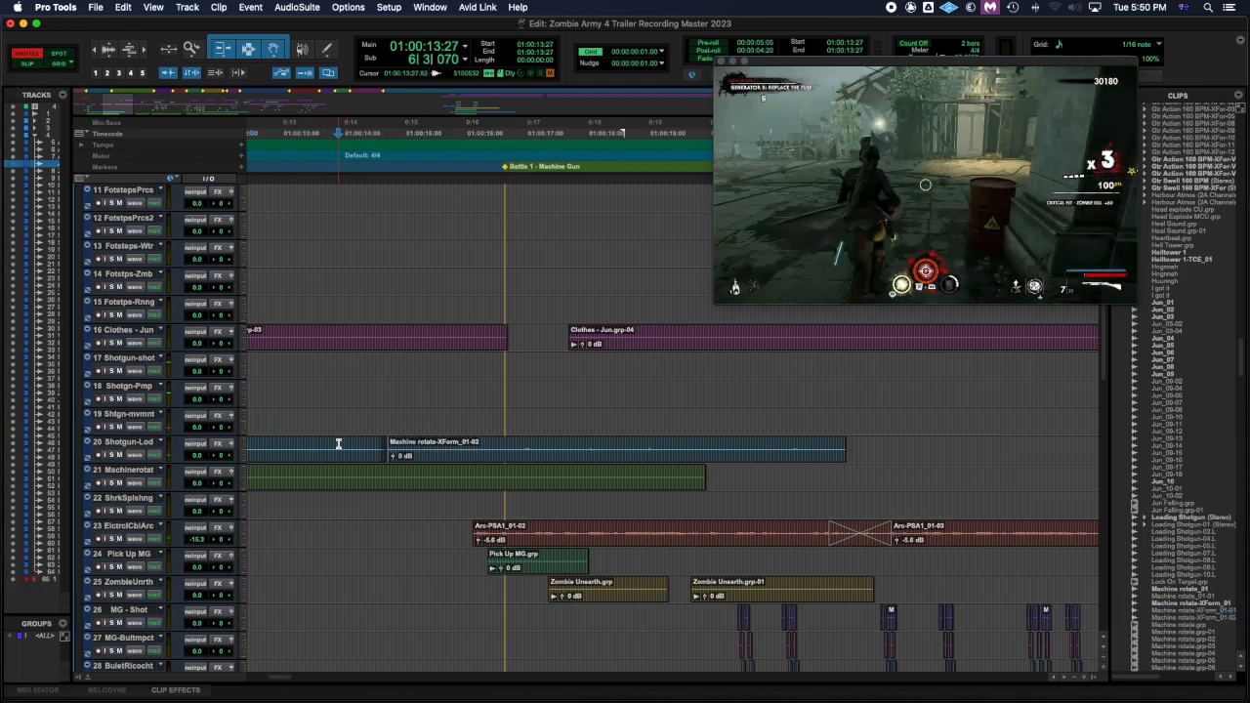
key(space)
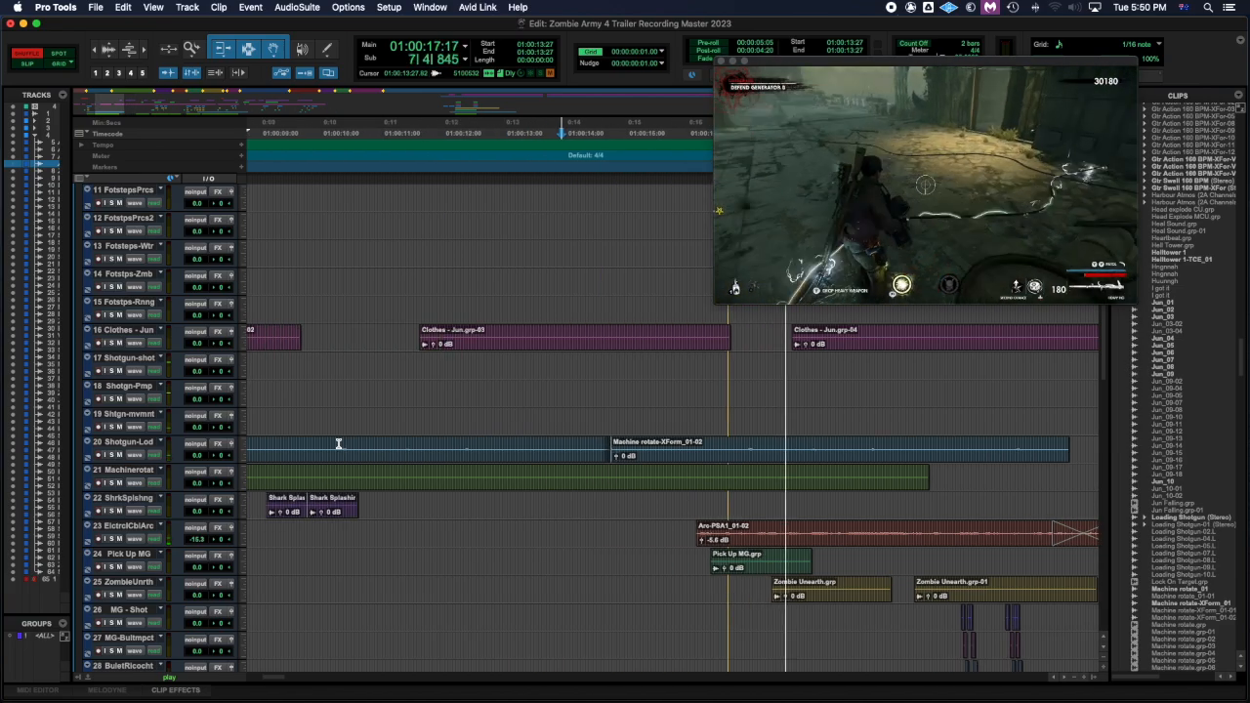
click(445, 442)
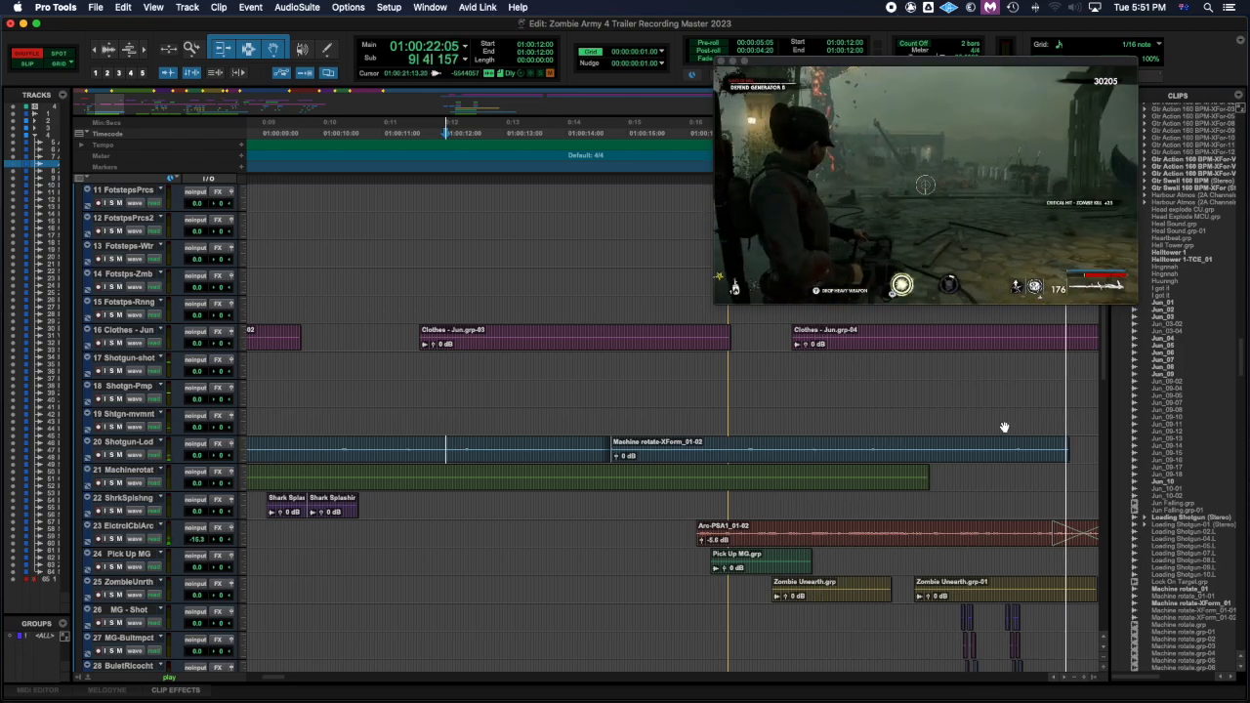
key(space)
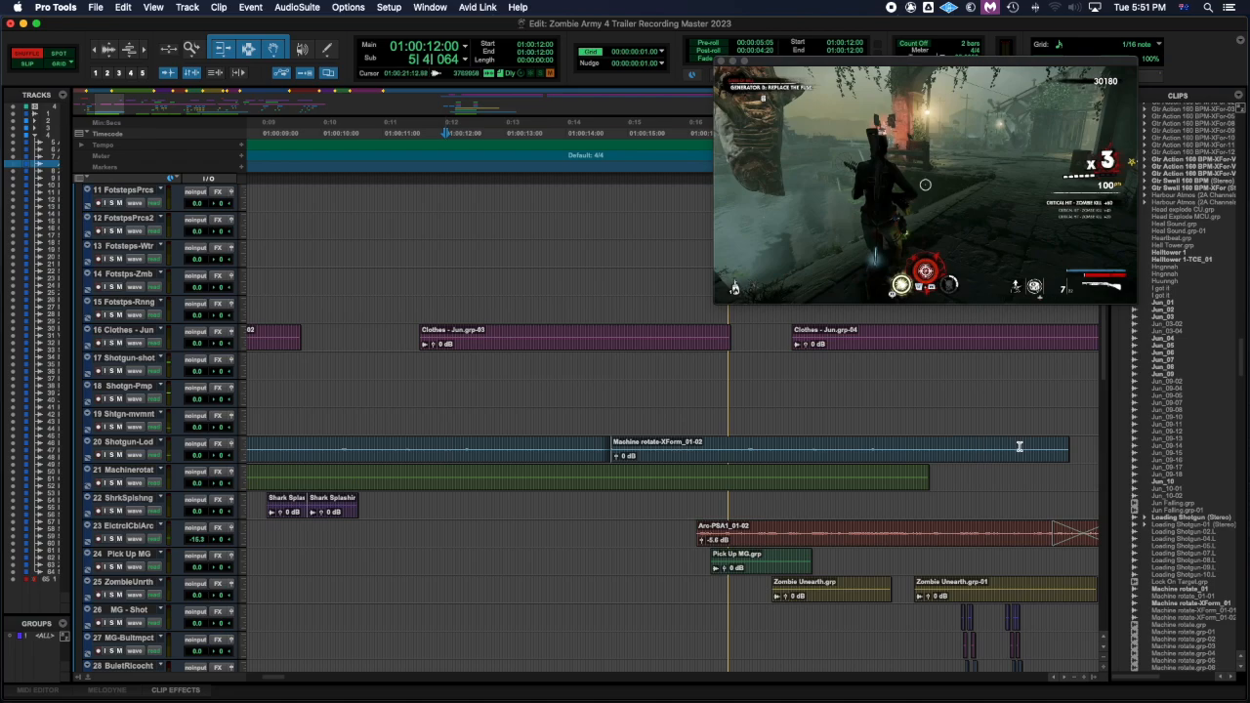
Step: Examine the scene frame by frame between 01:00:18:29 and 01:00:20:16 to find where the machine rotation sound should end
click(1072, 441)
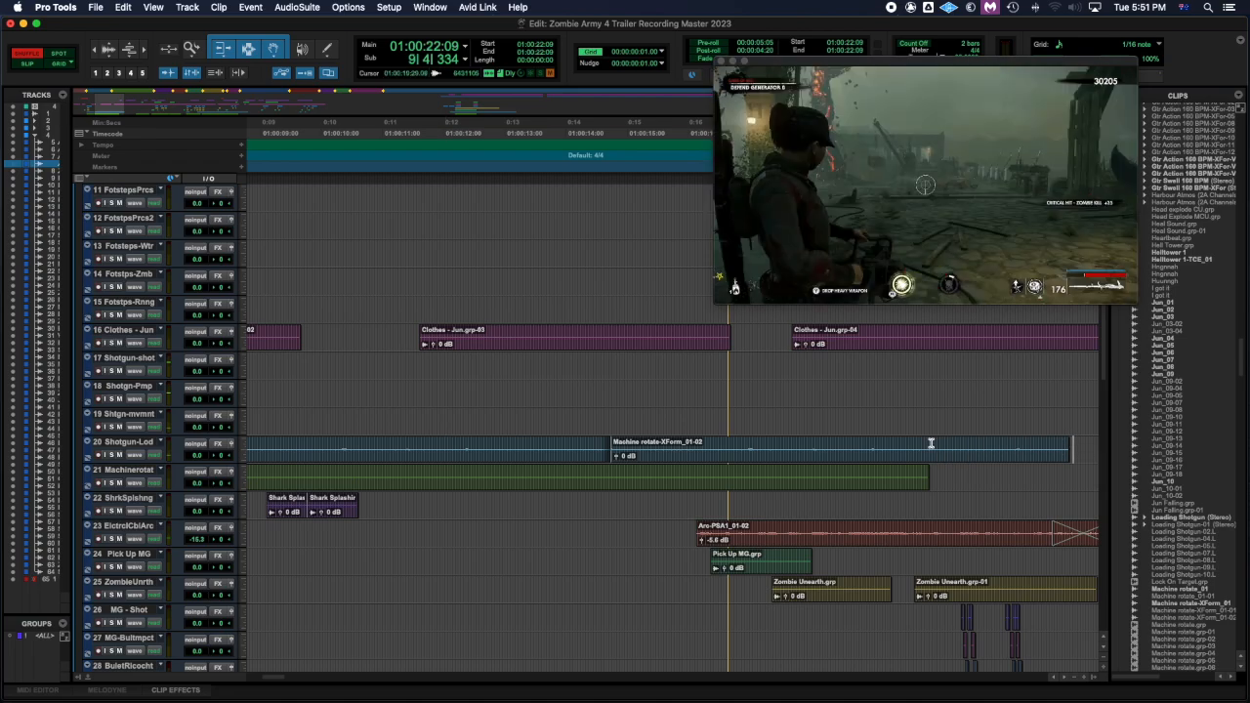
click(930, 443)
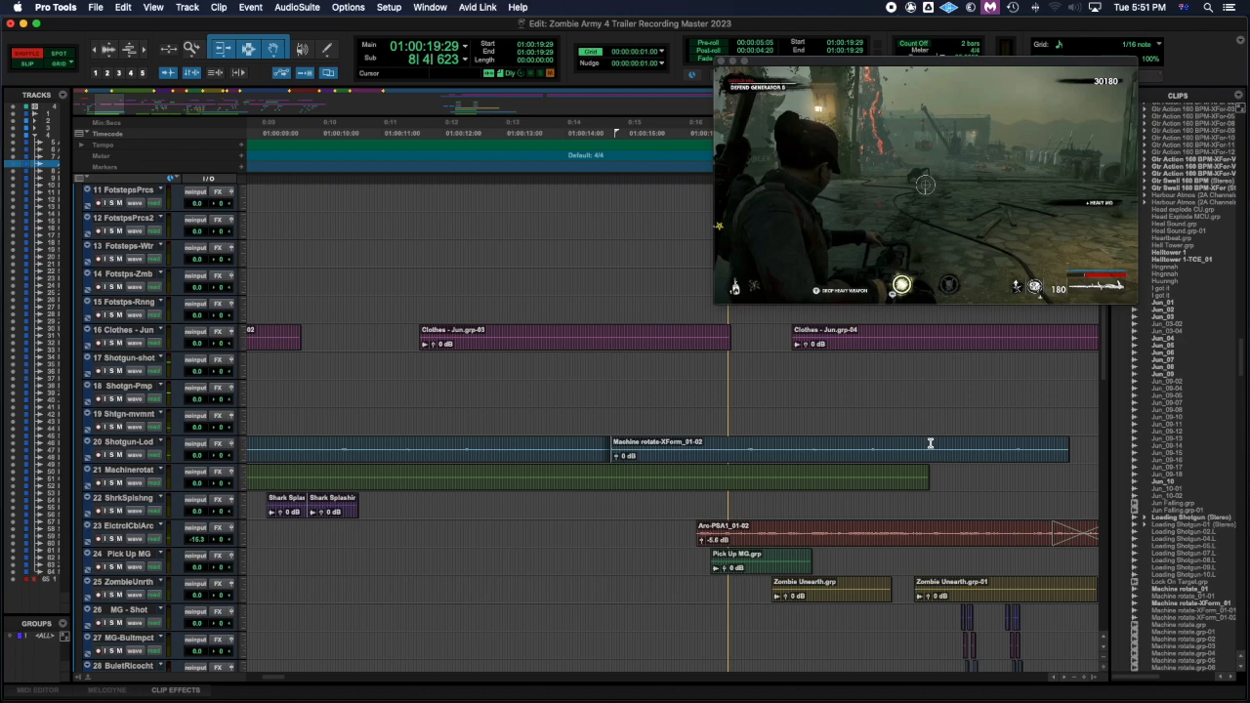
click(907, 444)
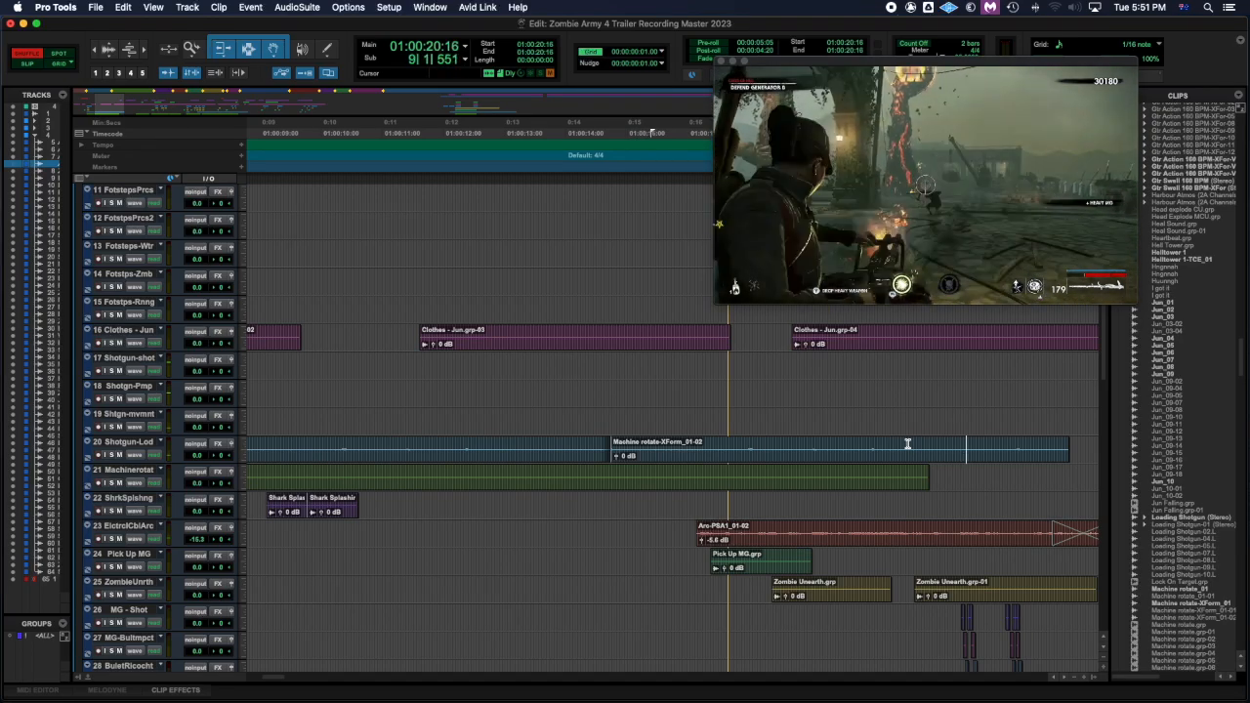
key(minus)
key(minus)
key(minus)
key(minus)
key(minus)
key(minus)
key(minus)
key(minus)
key(minus)
key(minus)
key(minus)
key(minus)
key(minus)
key(minus)
key(minus)
key(minus)
key(minus)
key(minus)
key(minus)
key(minus)
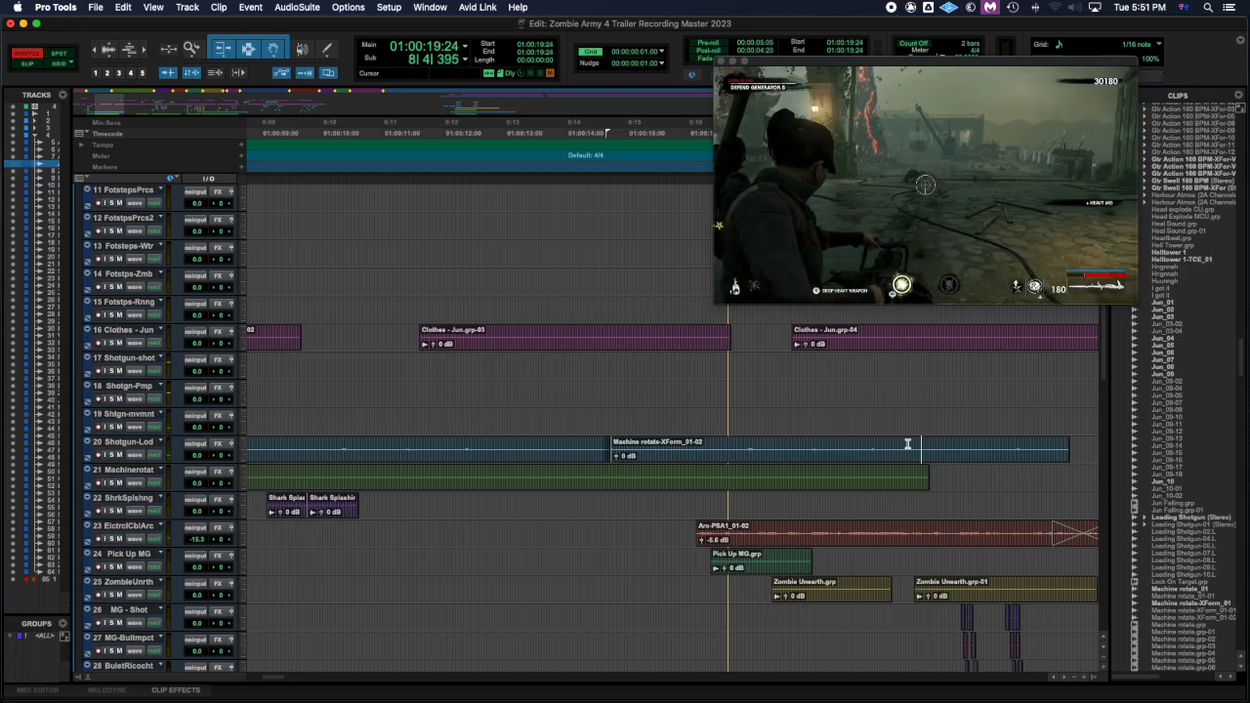
key(minus)
key(minus)
key(minus)
key(minus)
key(minus)
key(minus)
key(minus)
key(minus)
key(minus)
key(minus)
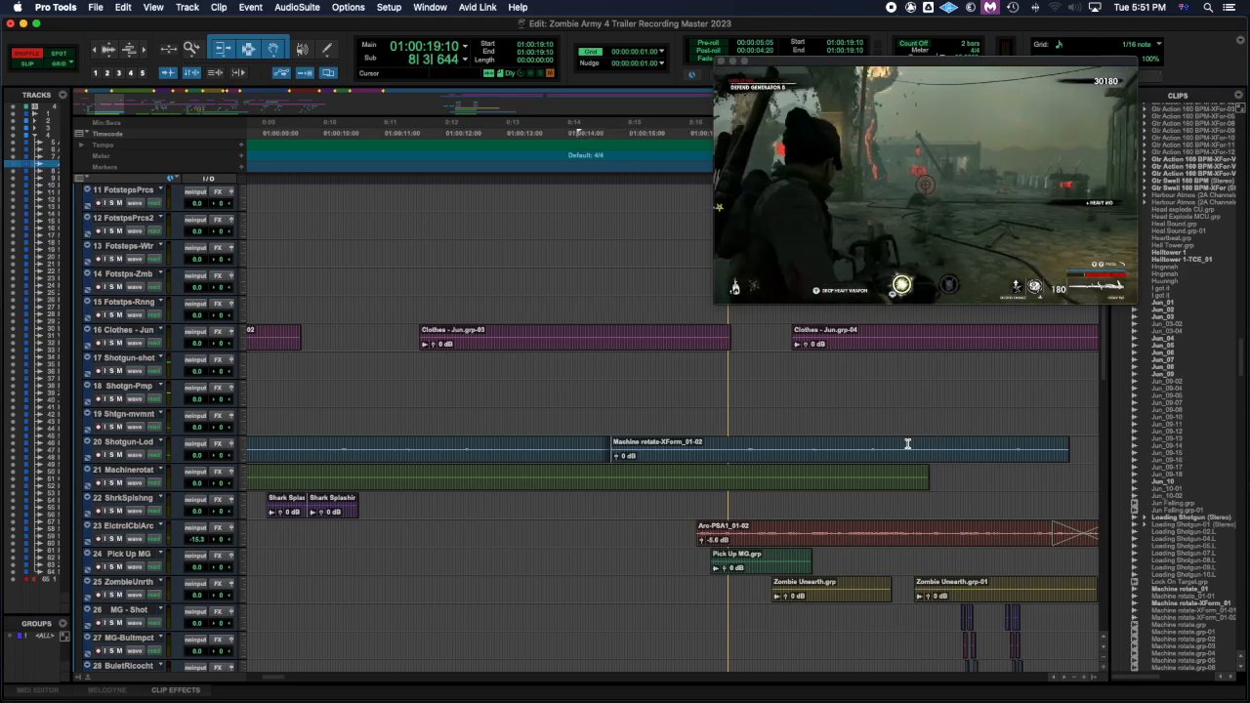
key(minus)
key(minus)
key(minus)
key(minus)
key(minus)
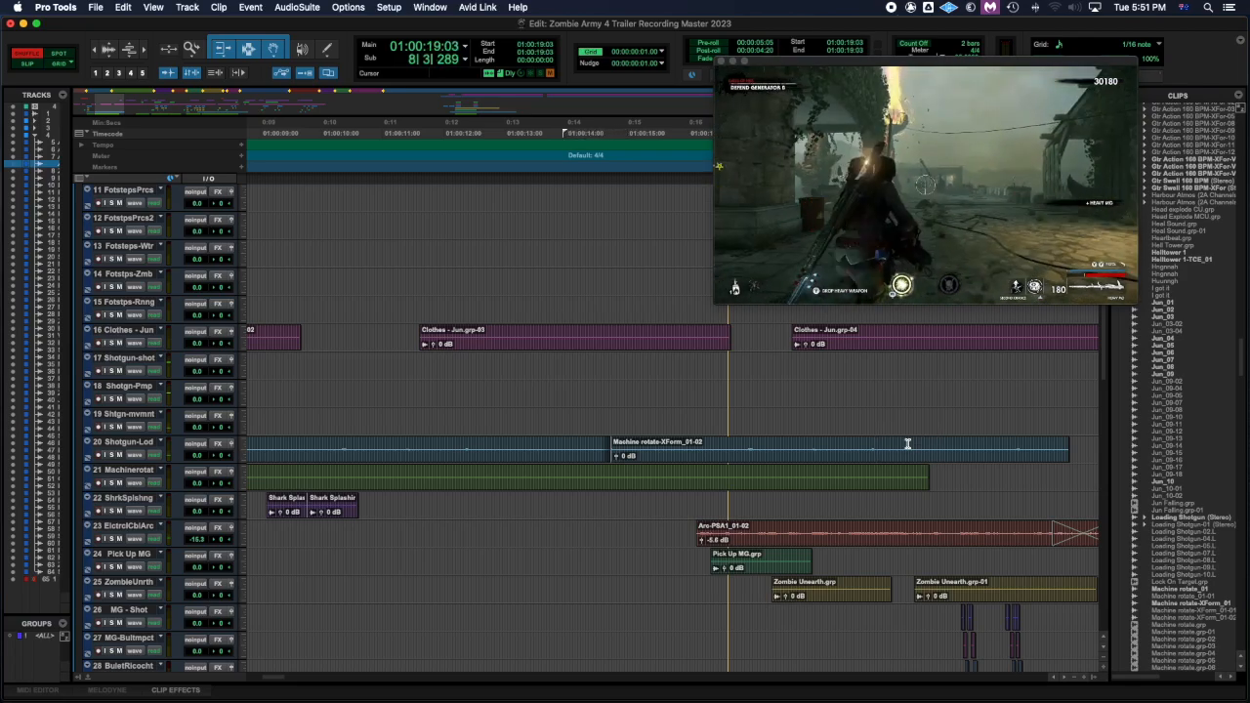
key(minus)
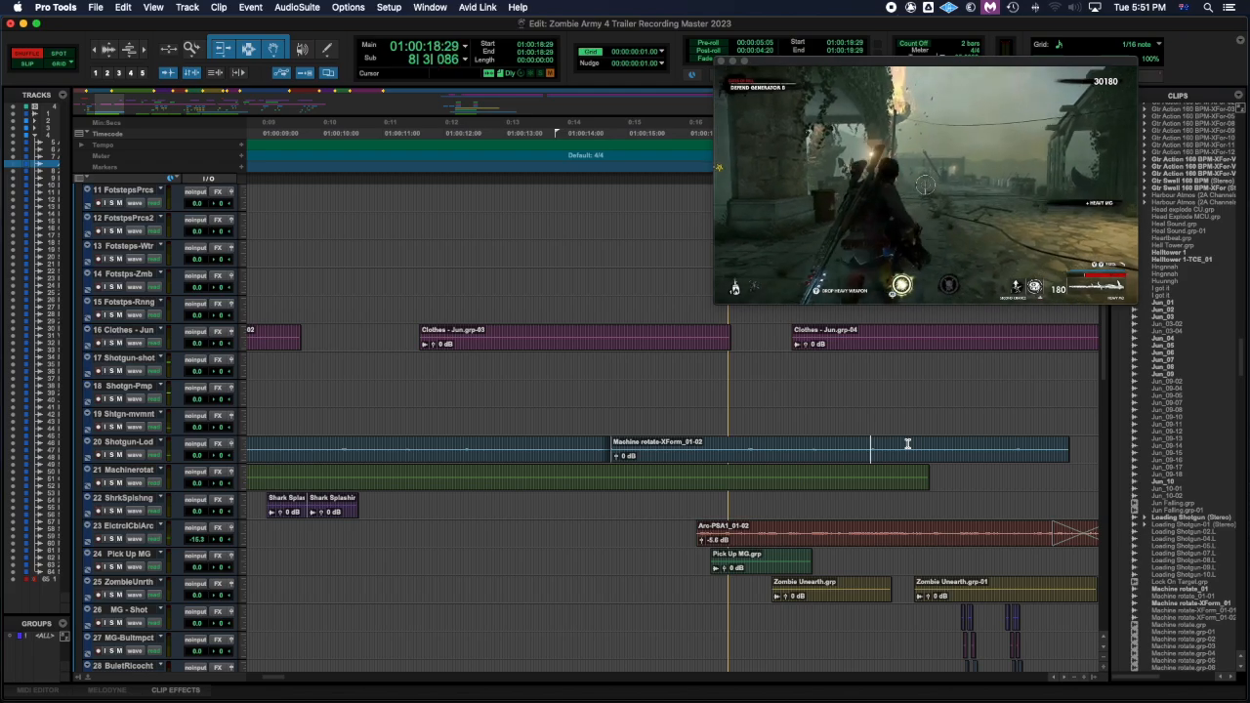
key(plus)
key(plus)
key(plus)
key(plus)
key(plus)
key(plus)
key(plus)
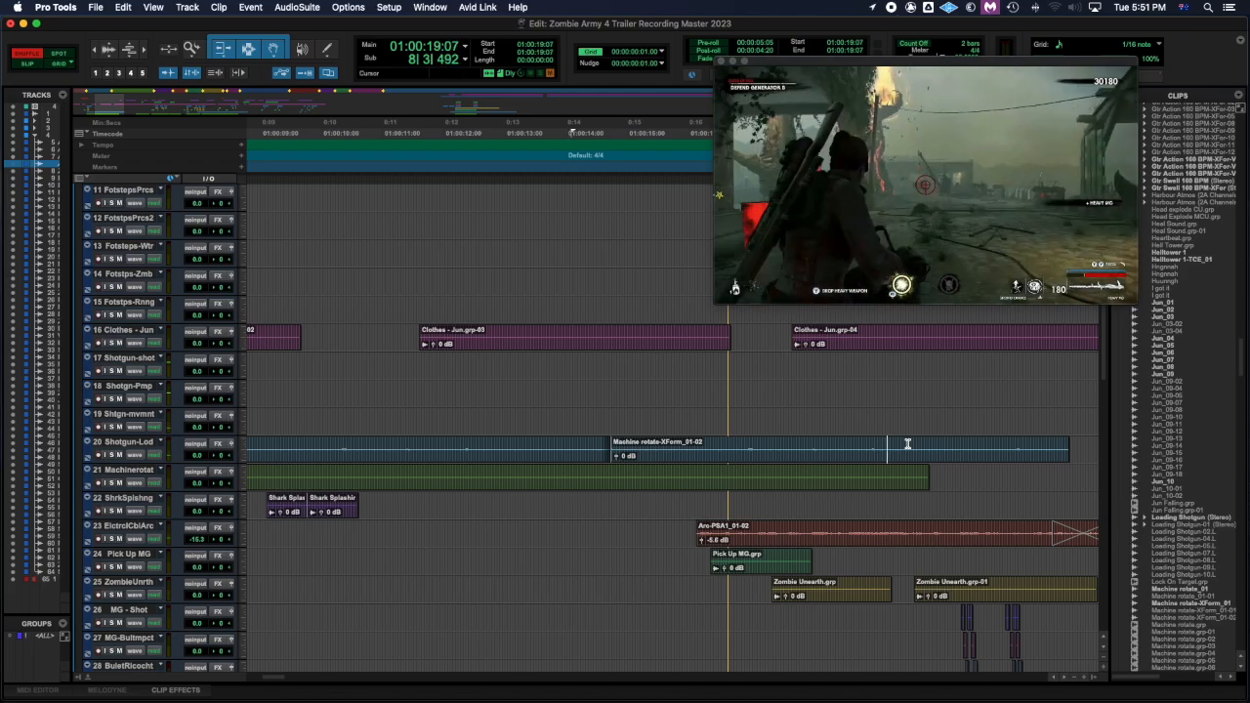
key(plus)
key(plus)
key(plus)
key(plus)
key(plus)
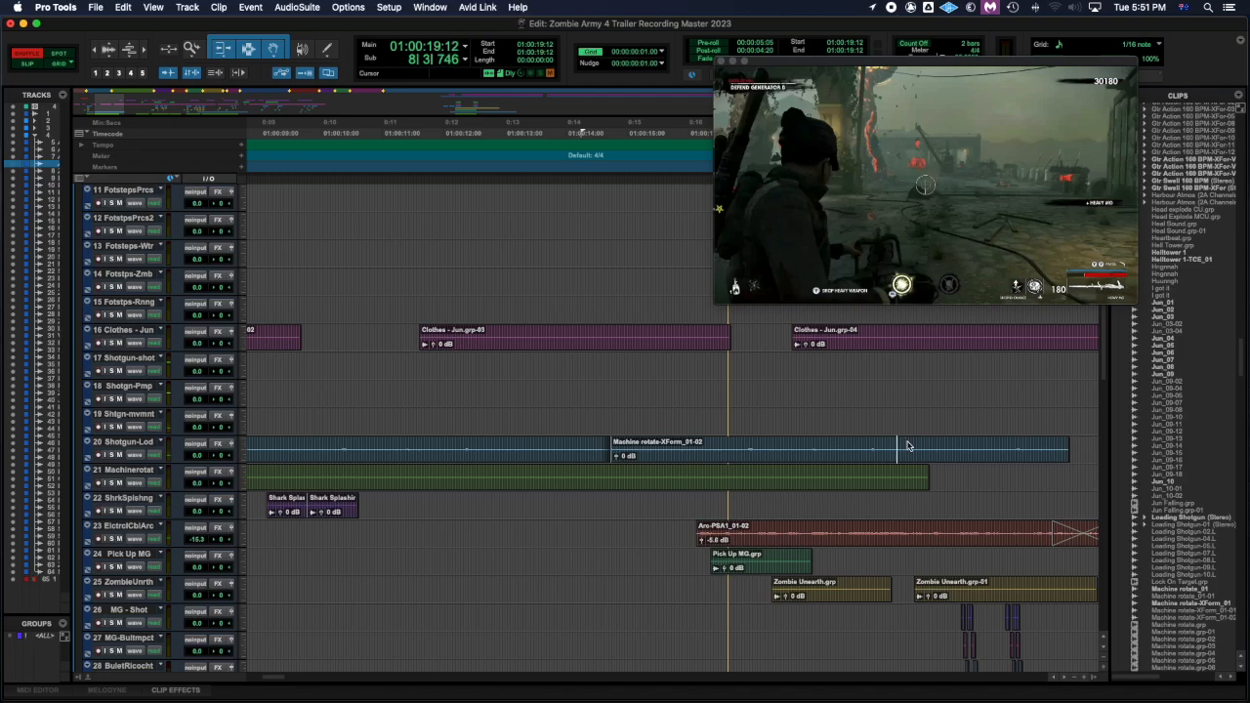
key(plus)
key(plus)
key(plus)
key(plus)
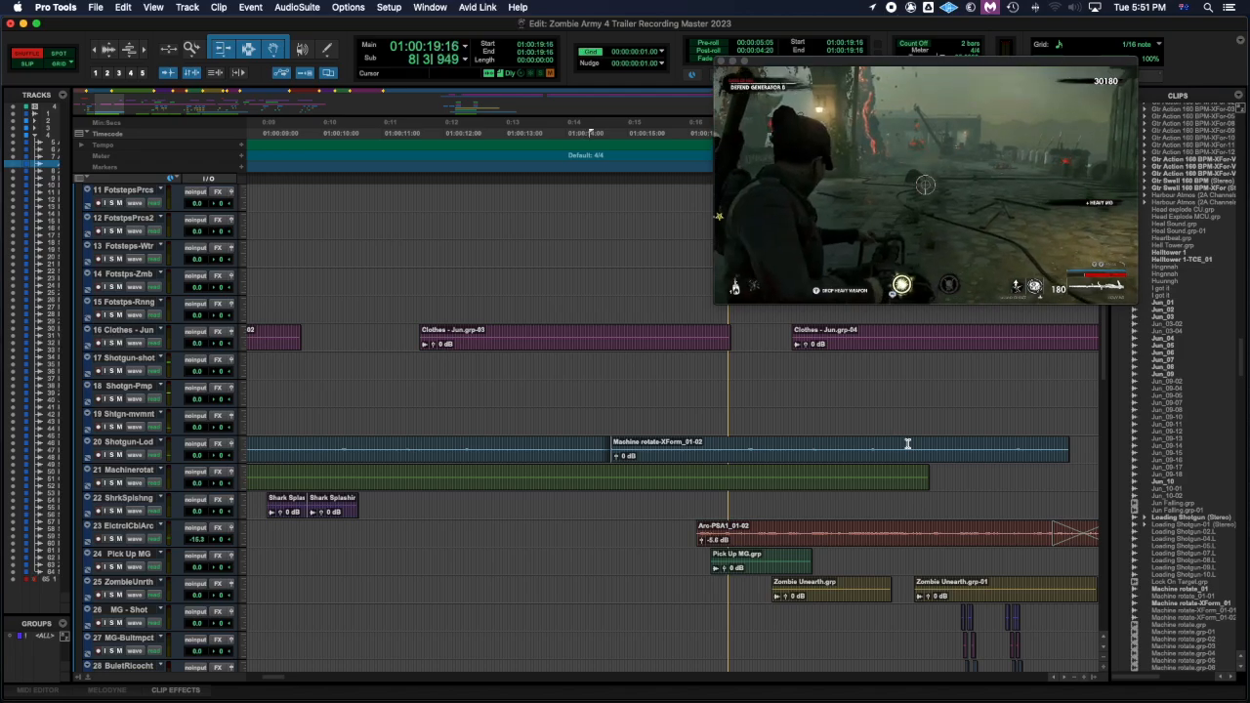
key(plus)
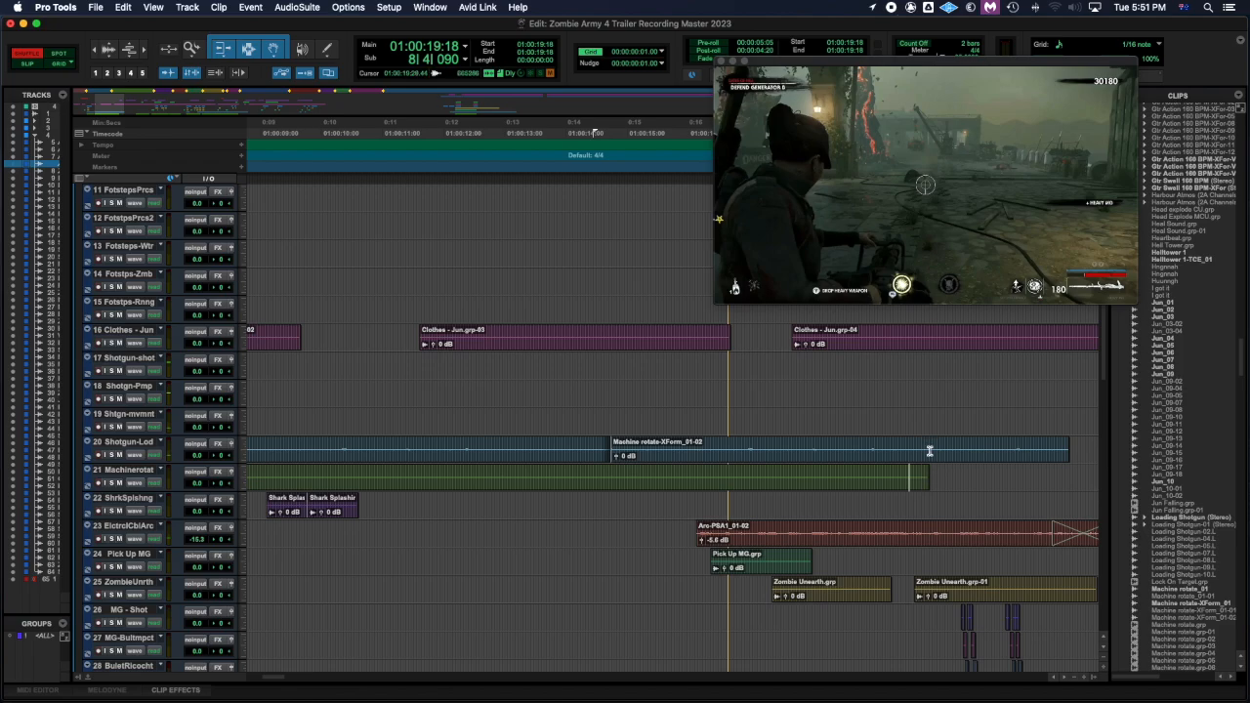
Step: Trim the end of the second Machine rotate-XForm_01 clip on the Shotgun-Lod track to 01:00:19:28 in Slip mode
click(931, 452)
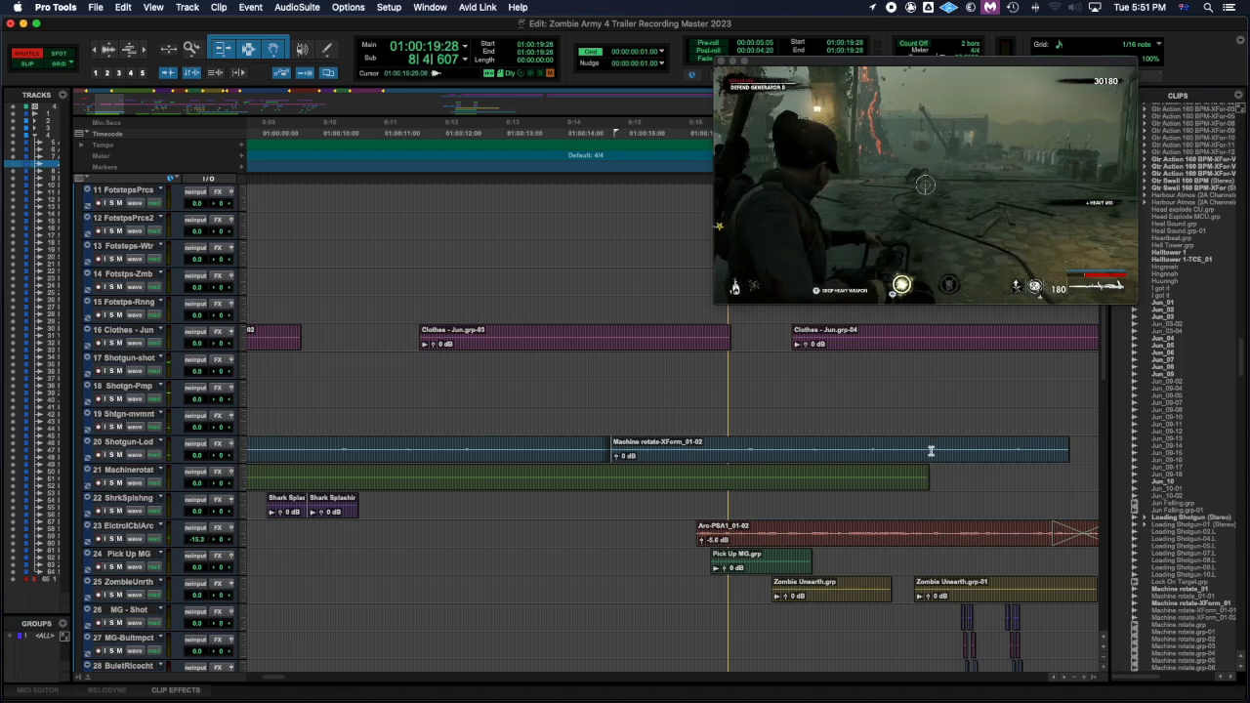
key(s)
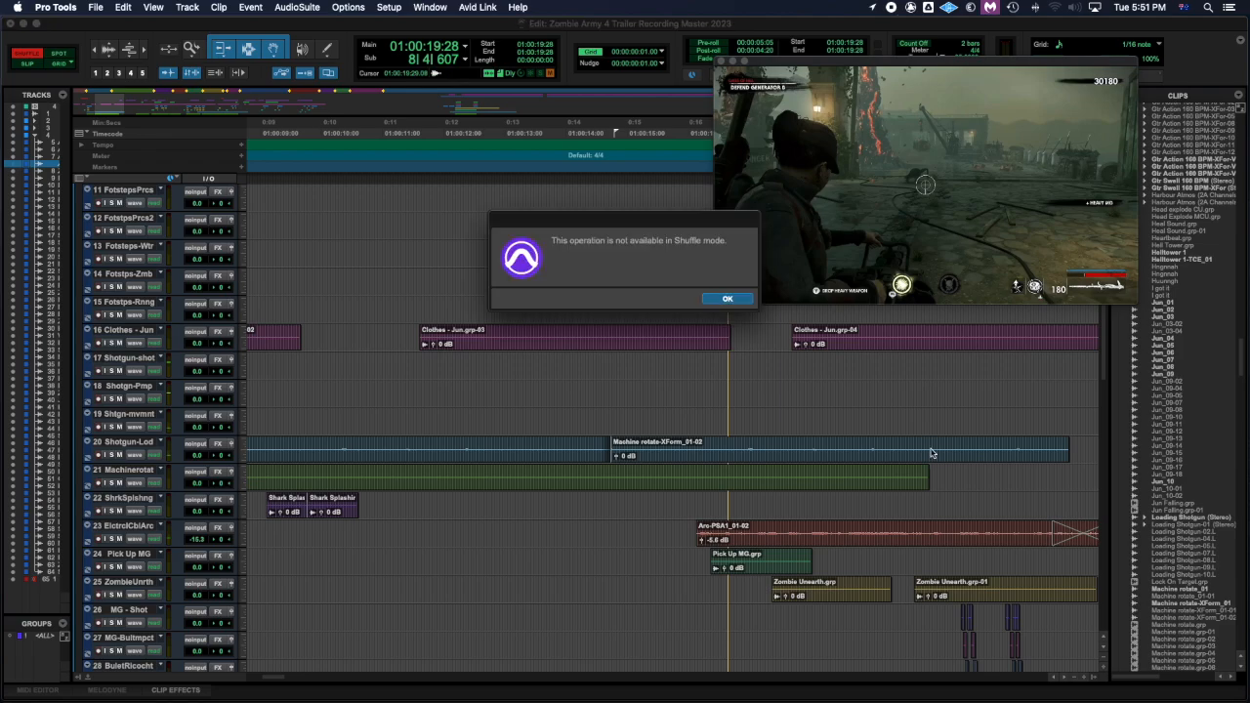
click(729, 299)
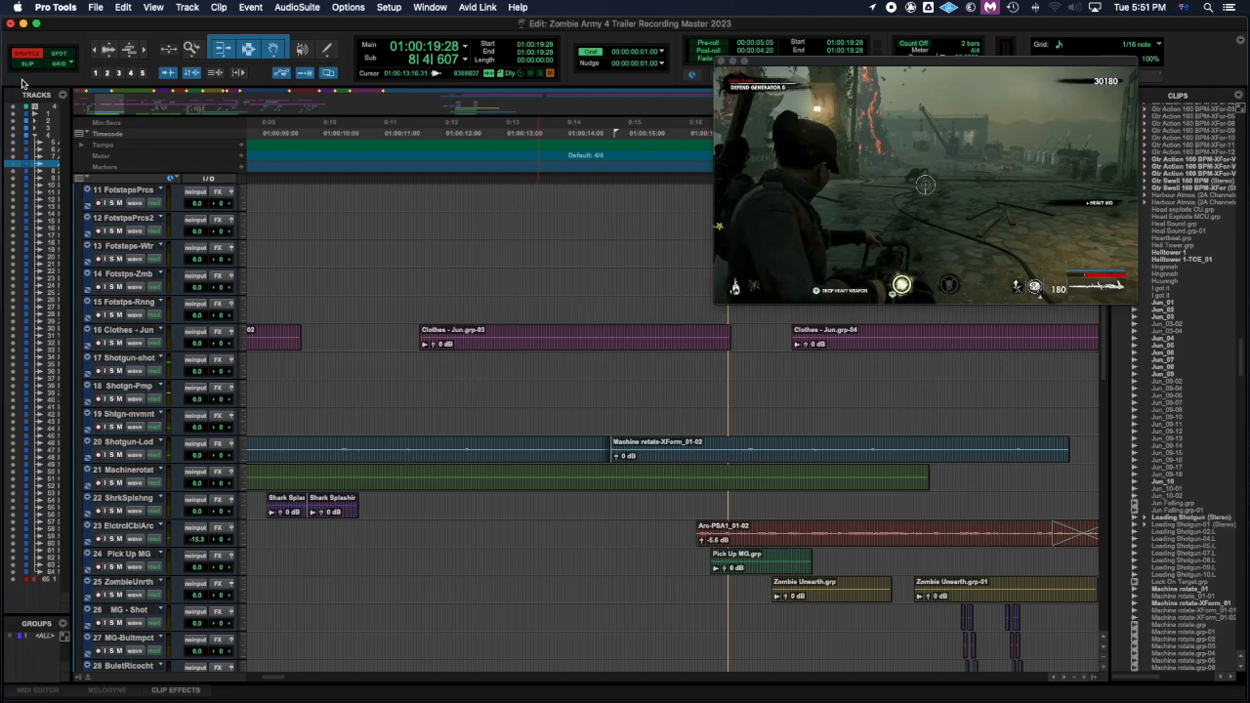
click(26, 65)
key(s)
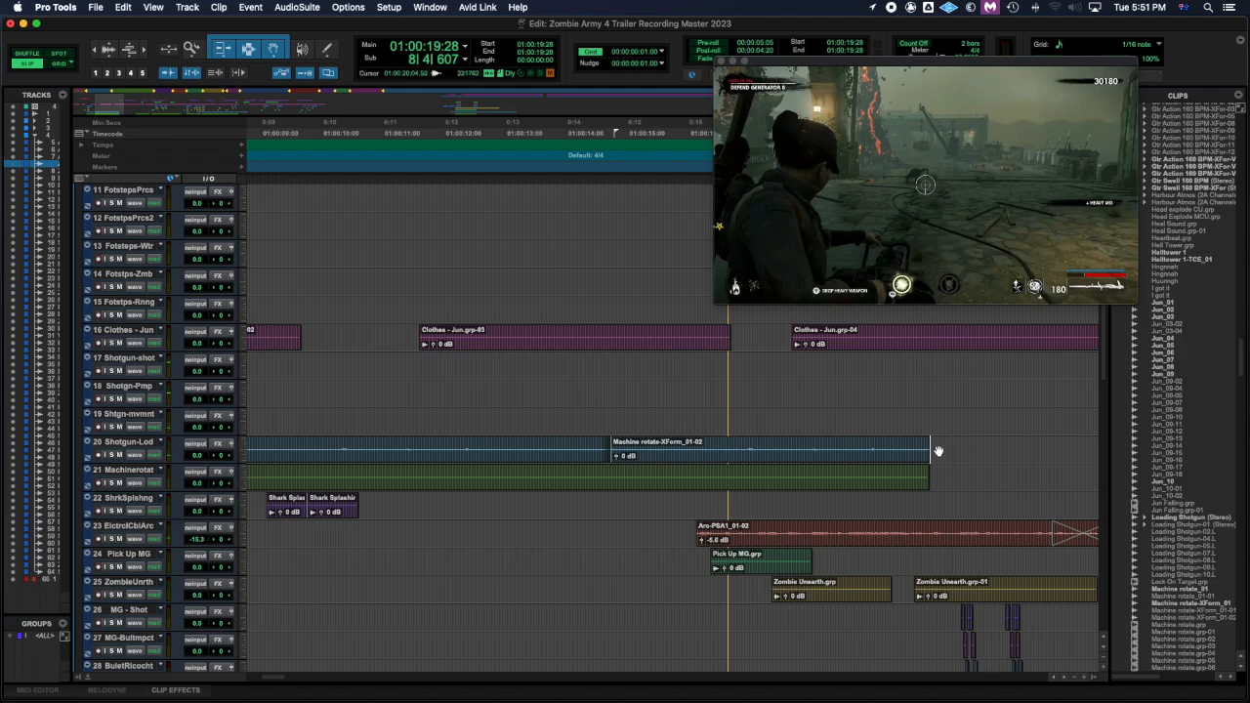
Step: Fade out the second Machine rotate clip from 01:00:19:10 to its end and add a very short crossfade at the join near 01:00:14:21
drag(926, 446, 892, 447)
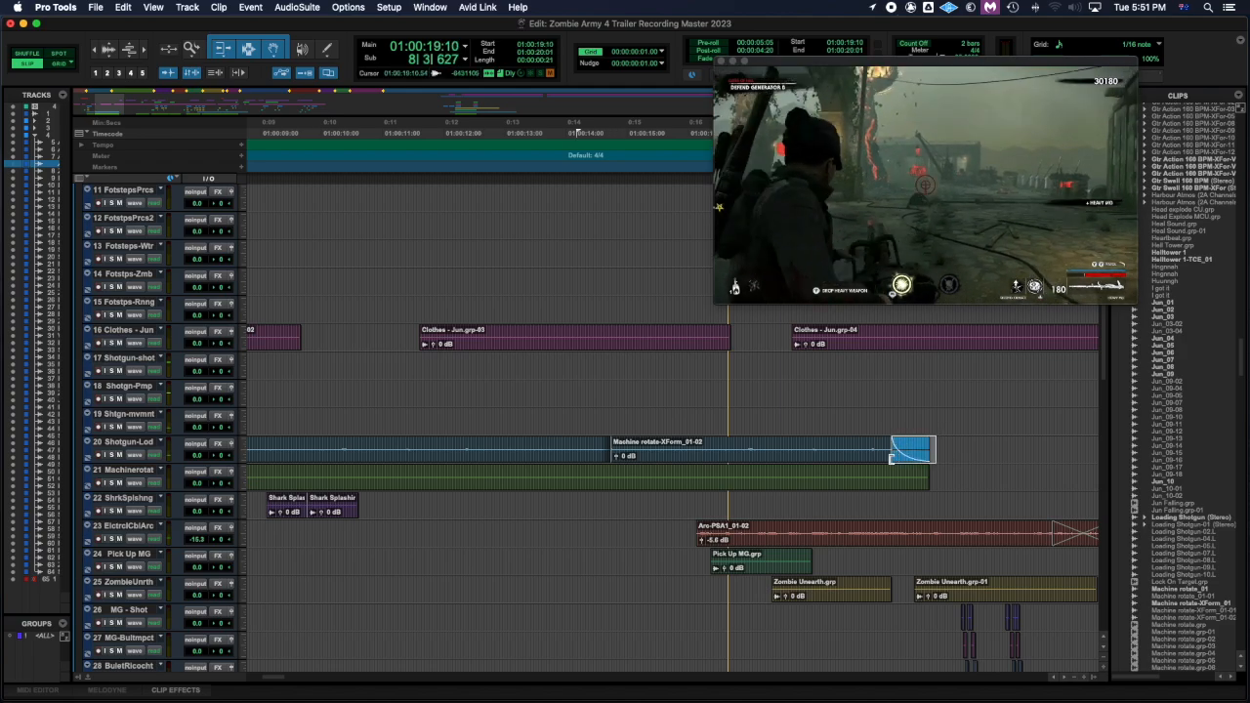
click(611, 461)
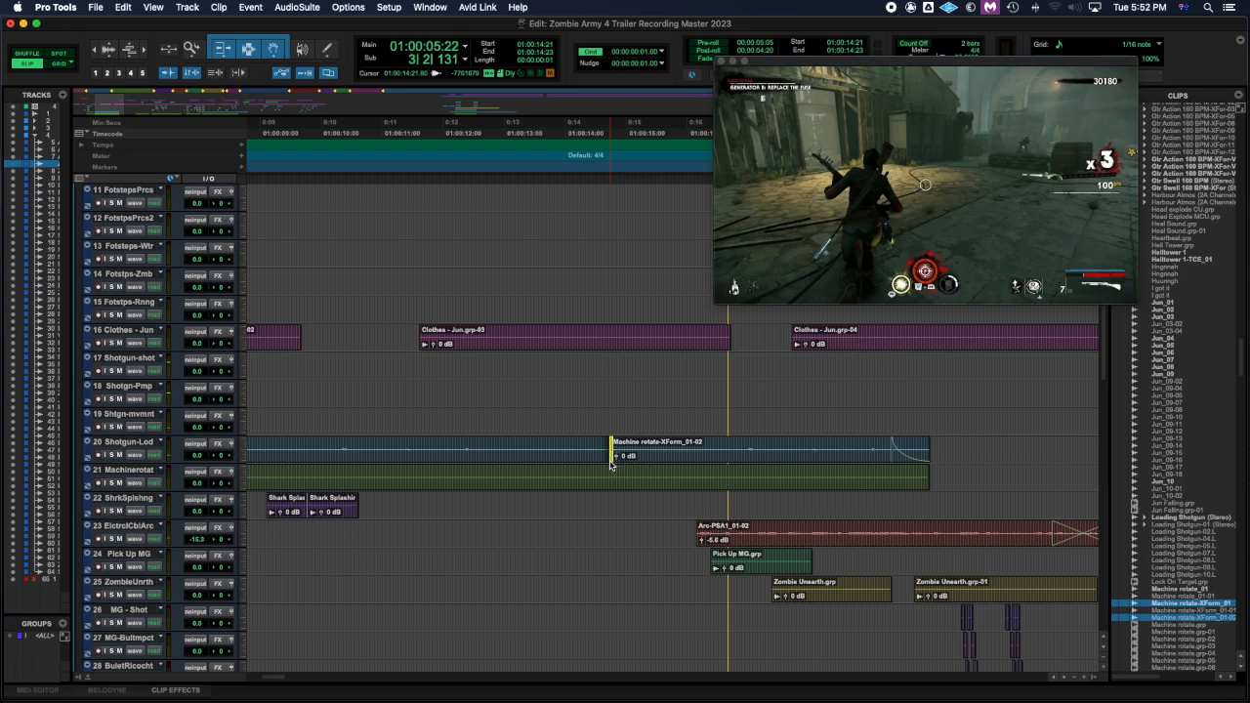
key(r)
key(r)
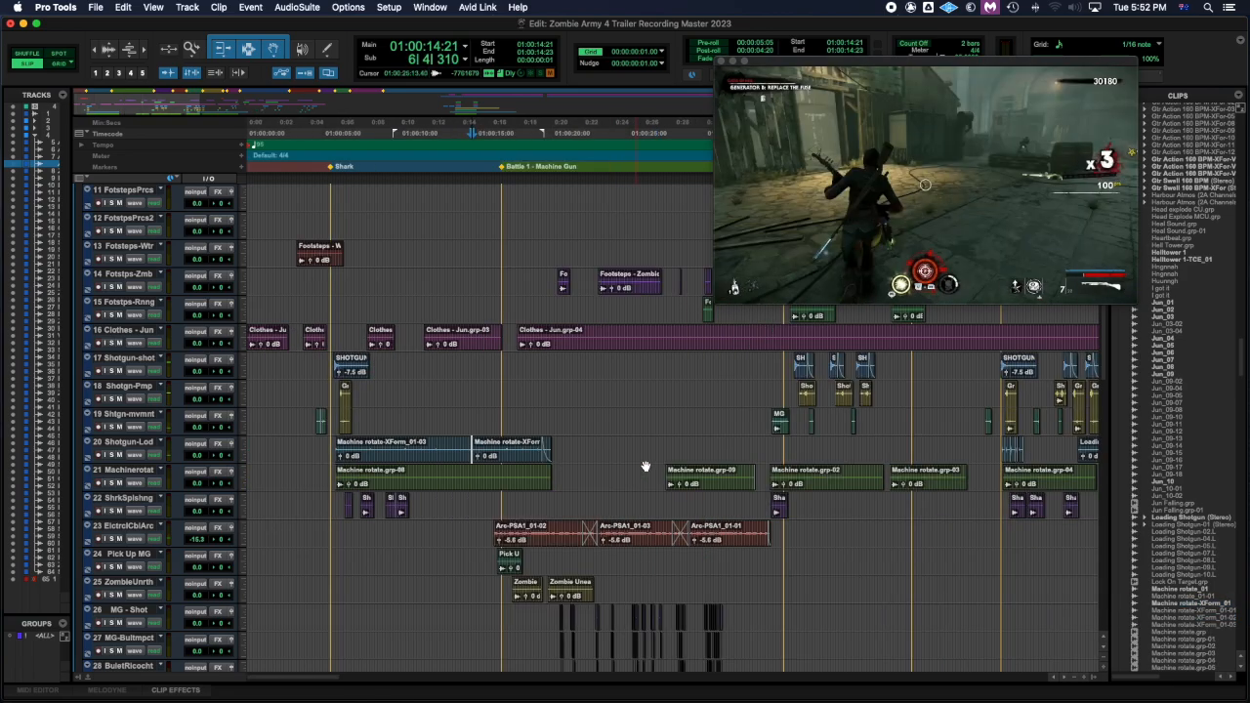
Step: Add a very short fade-in at the start of the first Machine rotate-XForm_01 clip at 01:00:05:22
click(333, 449)
key(Tab)
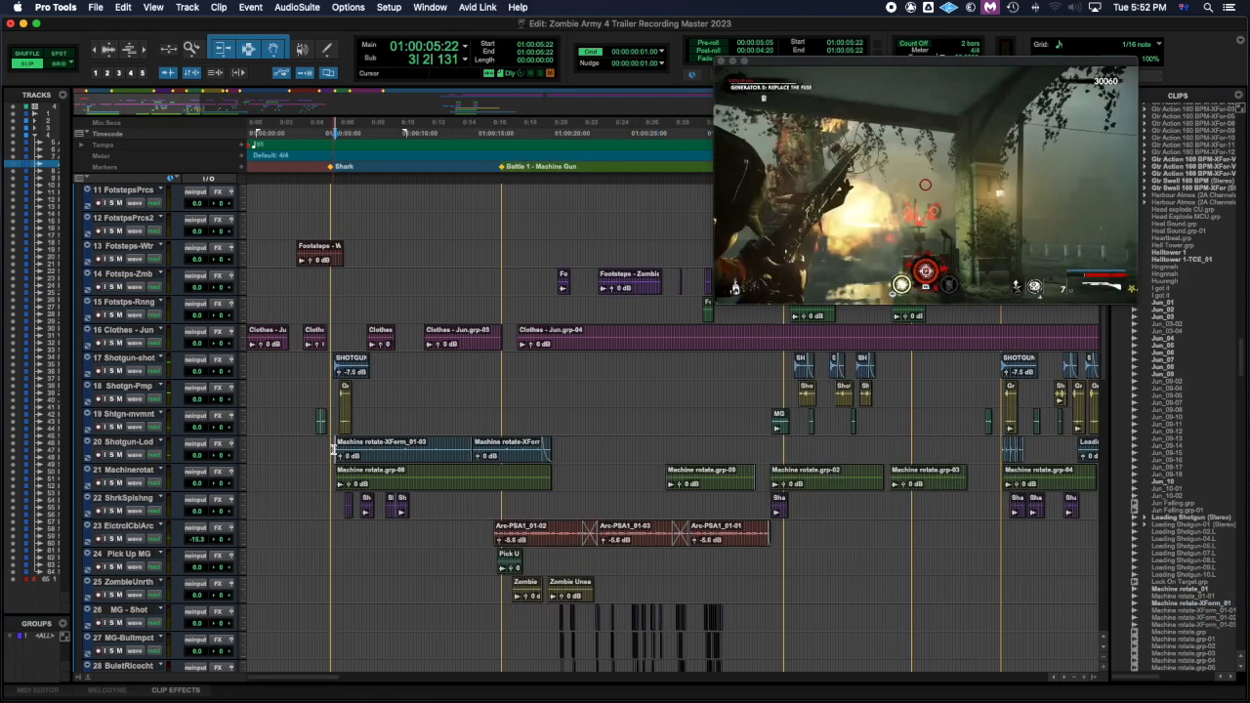
key(t)
key(t)
key(t)
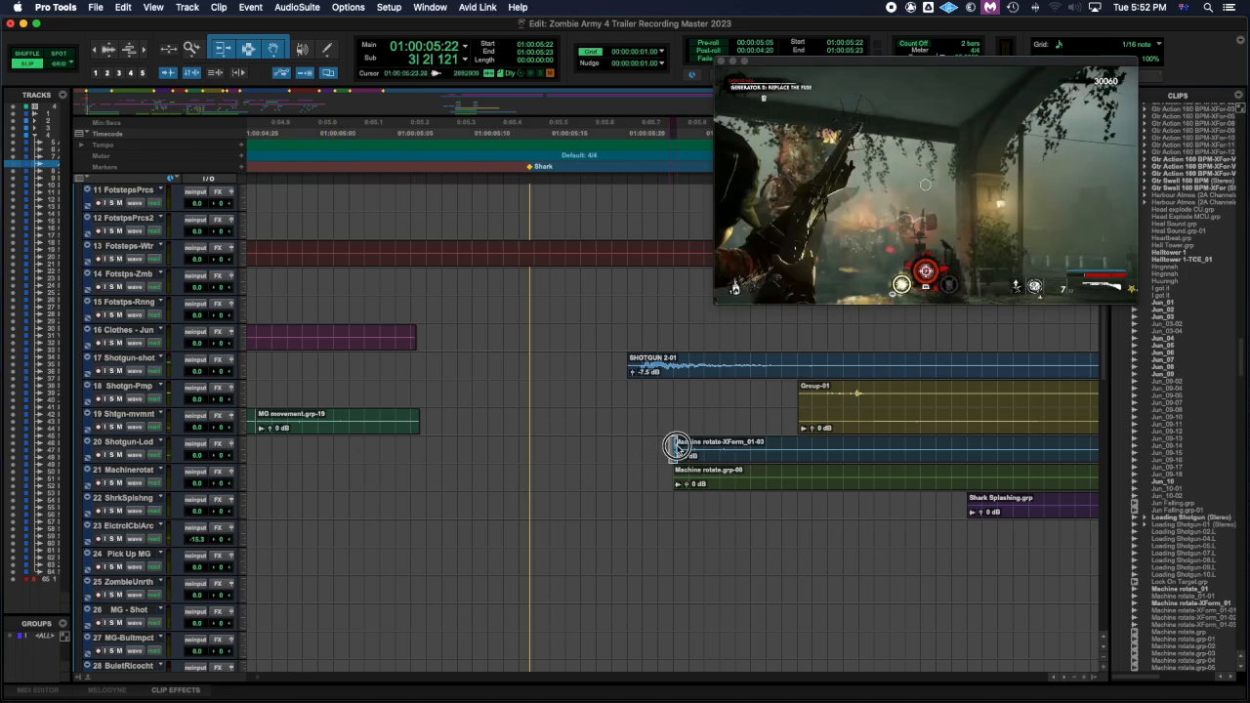
Step: Move both Machine rotate-XForm_01 clips from the Shotgun-Lod track down to the Machinerotat track, replacing Machine rotate.grp-08 at the same time position
key(r)
key(r)
key(r)
key(r)
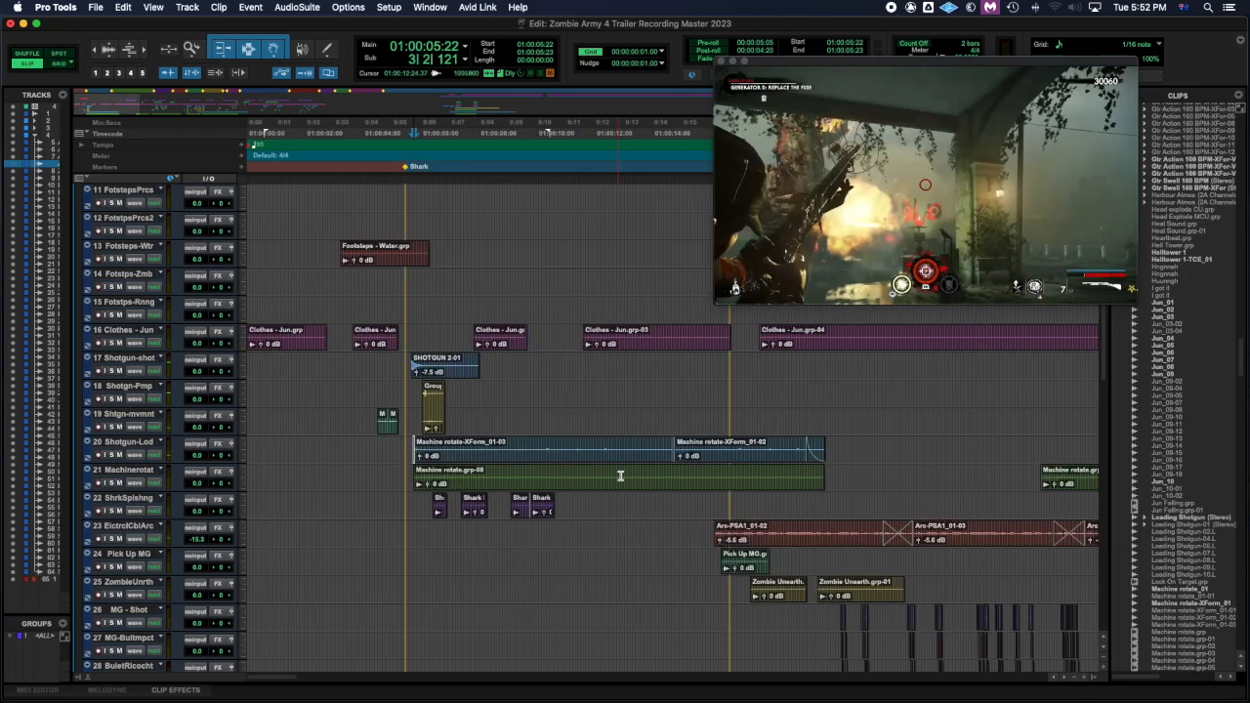
key(r)
click(380, 460)
shift+click(502, 464)
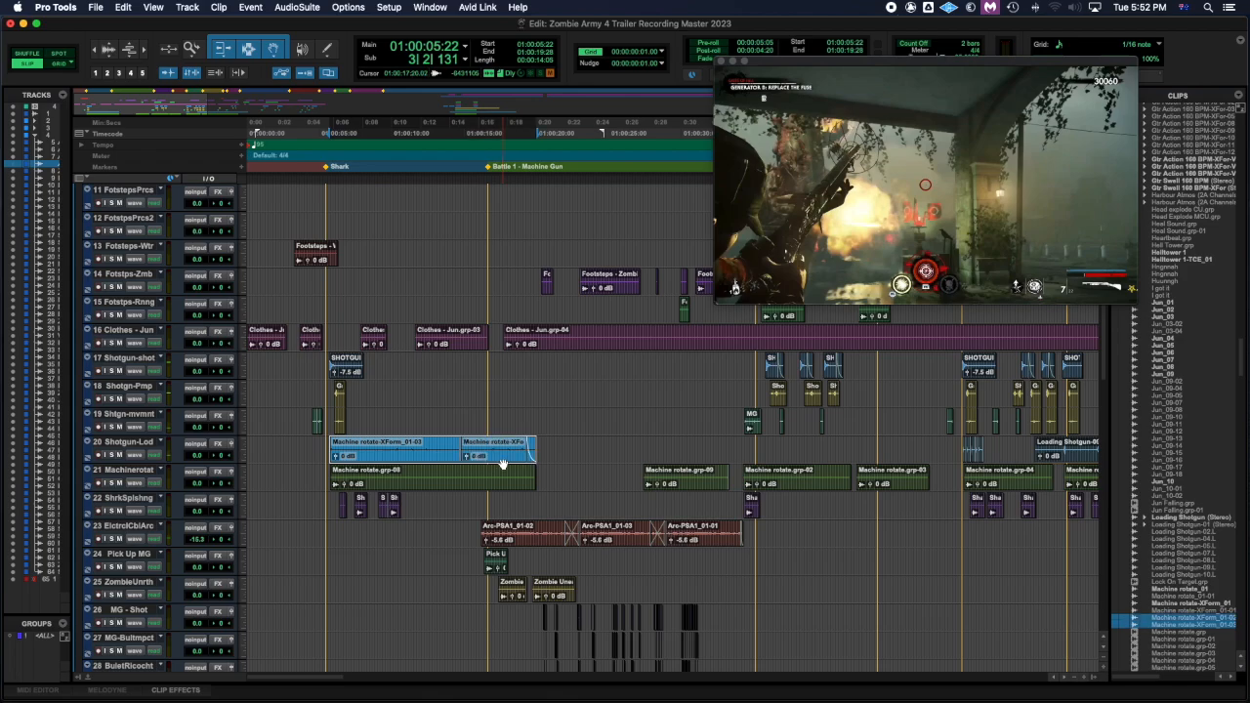
drag(517, 463, 517, 477)
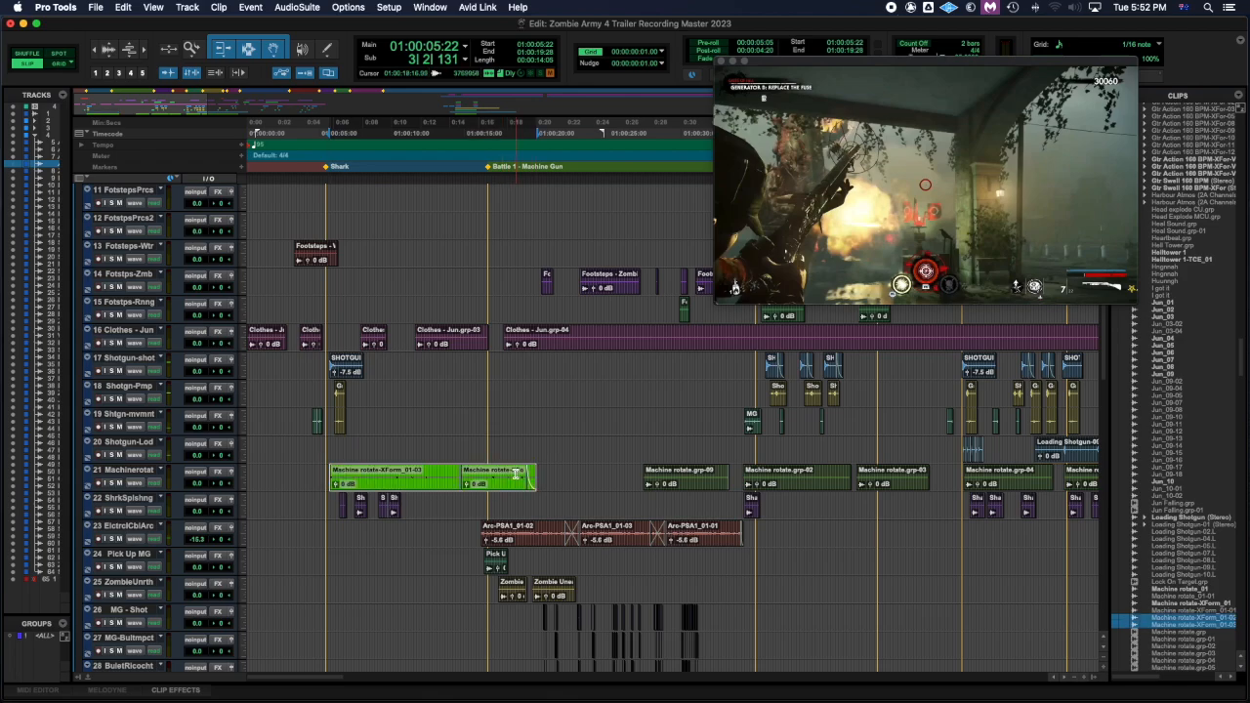
Step: Audition the trailer from 01:00:00:06 with the replaced machine-rotation sound on the Machinerotat track
click(251, 475)
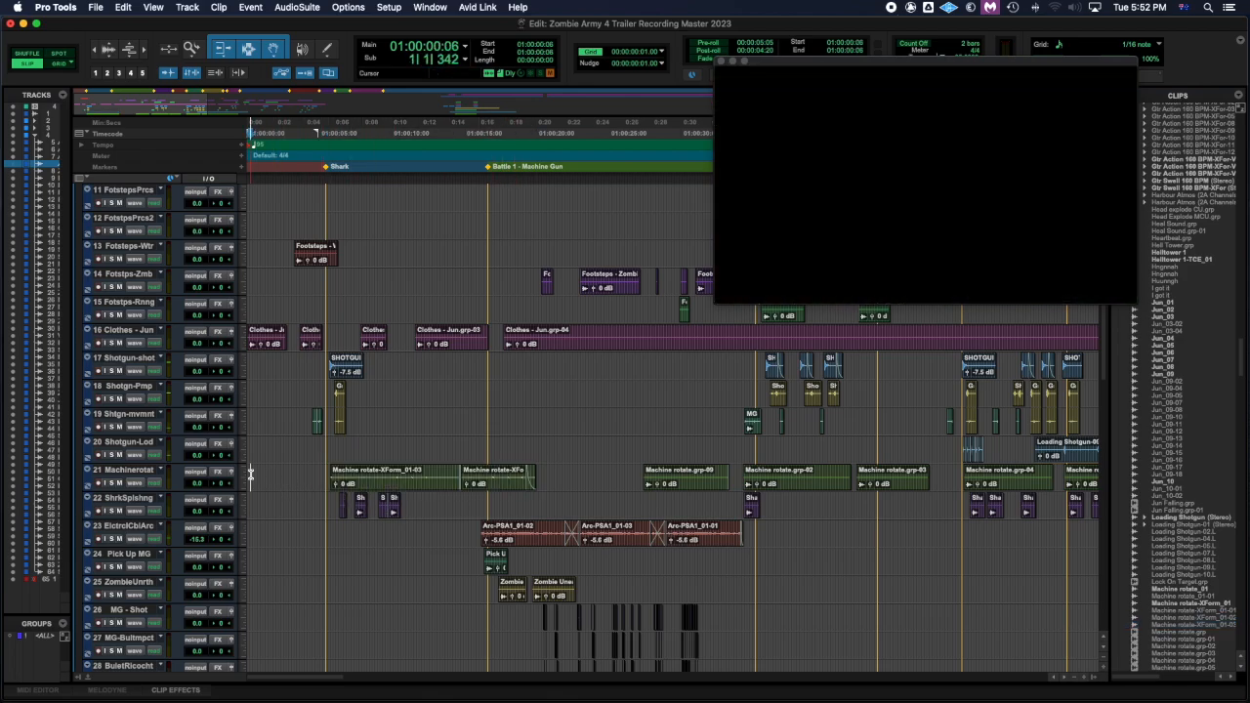
key(space)
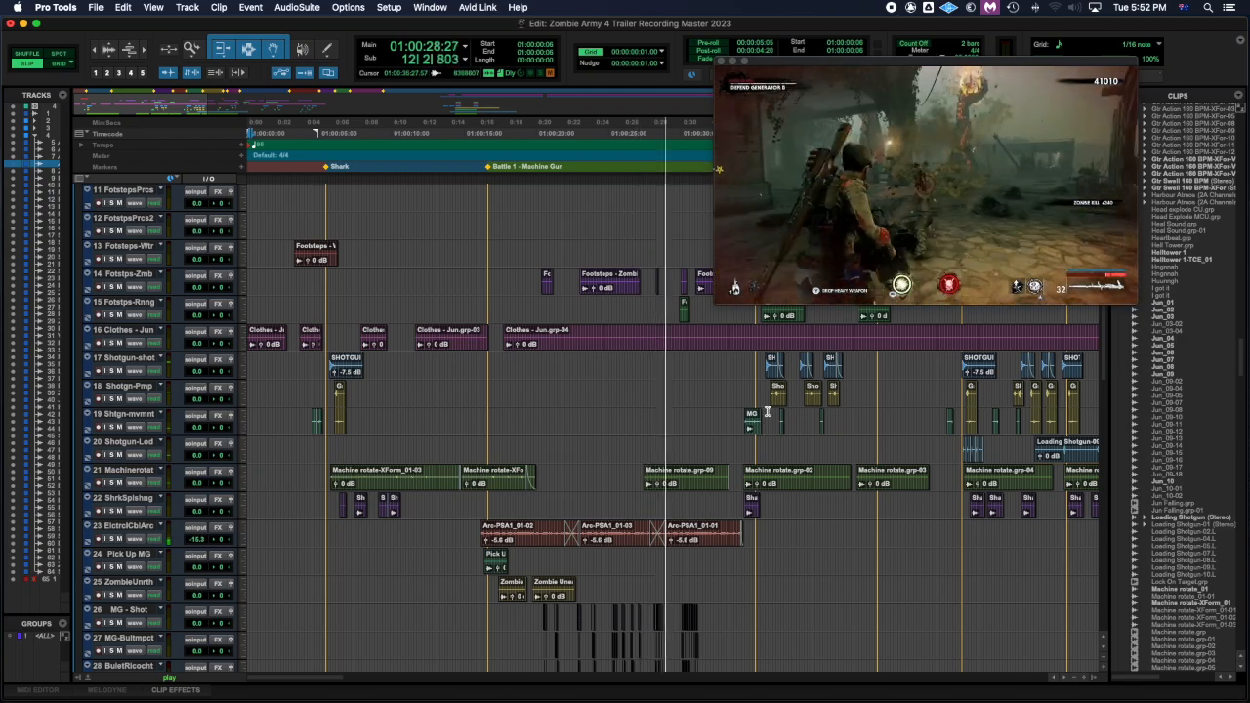
key(space)
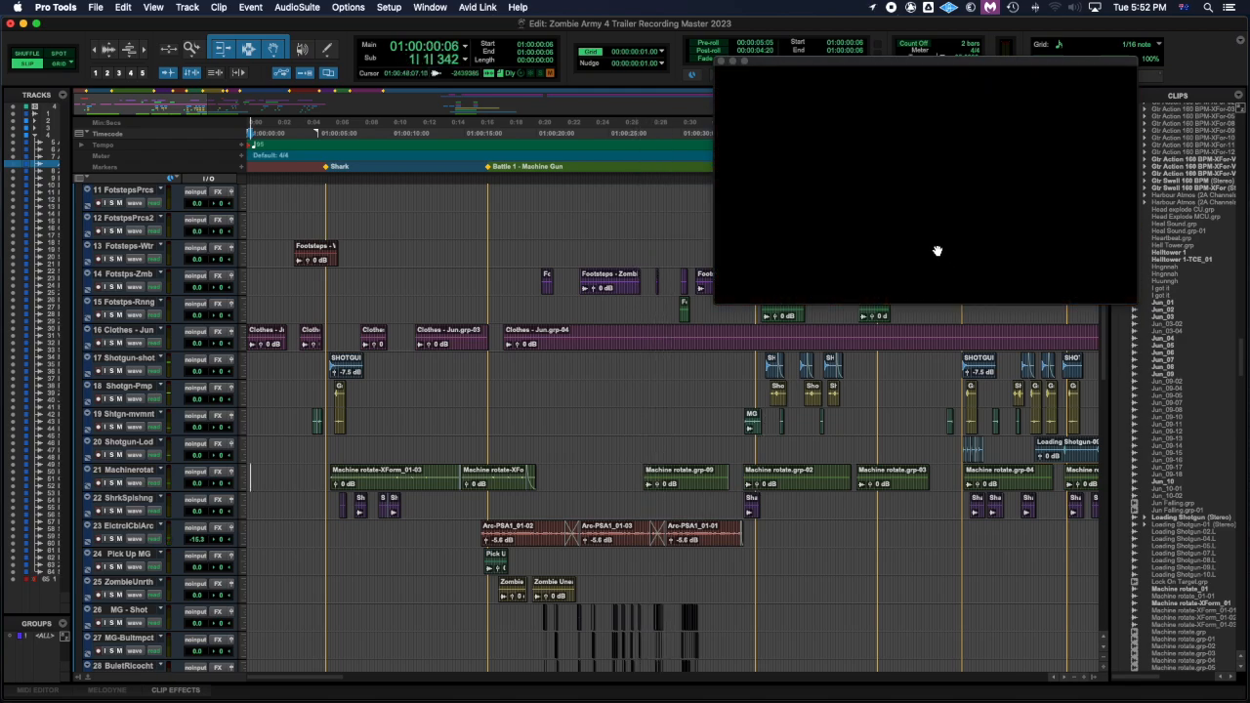
Step: Examine the scene under the Machine rotate.grp-09 clip frame by frame, from 01:00:27:12 to 01:00:30:07
click(676, 483)
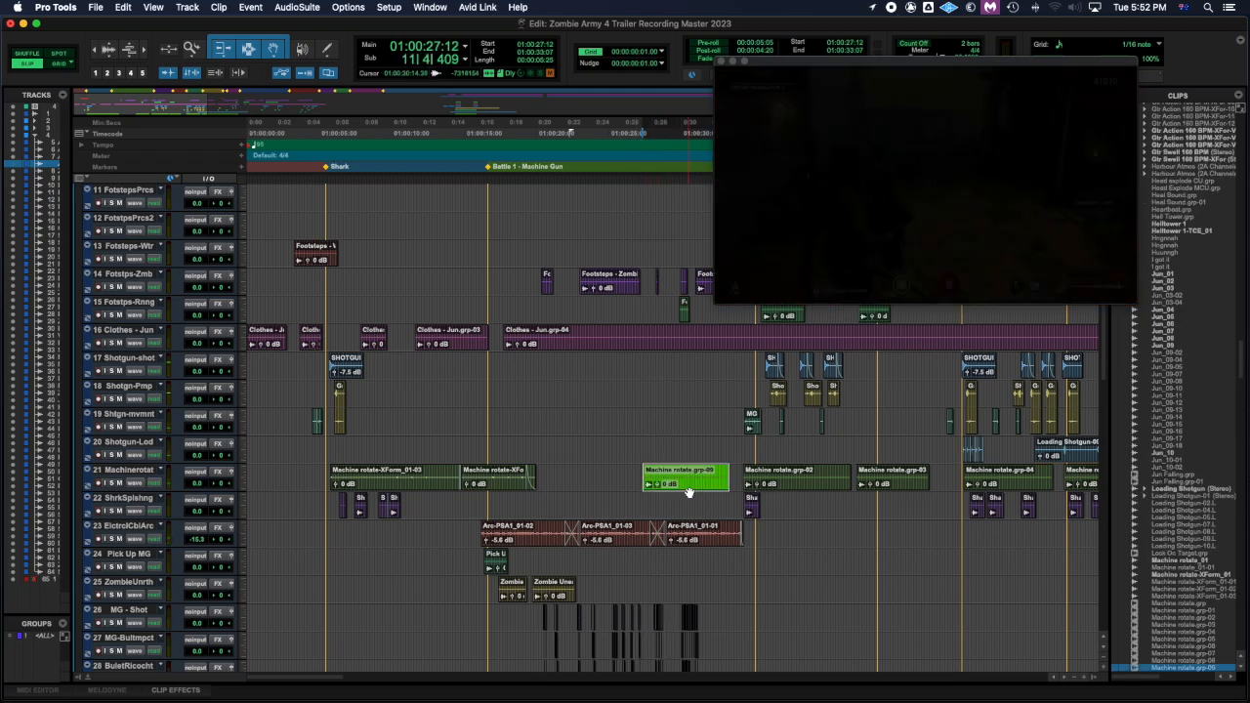
click(644, 449)
key(plus)
key(plus)
key(plus)
key(plus)
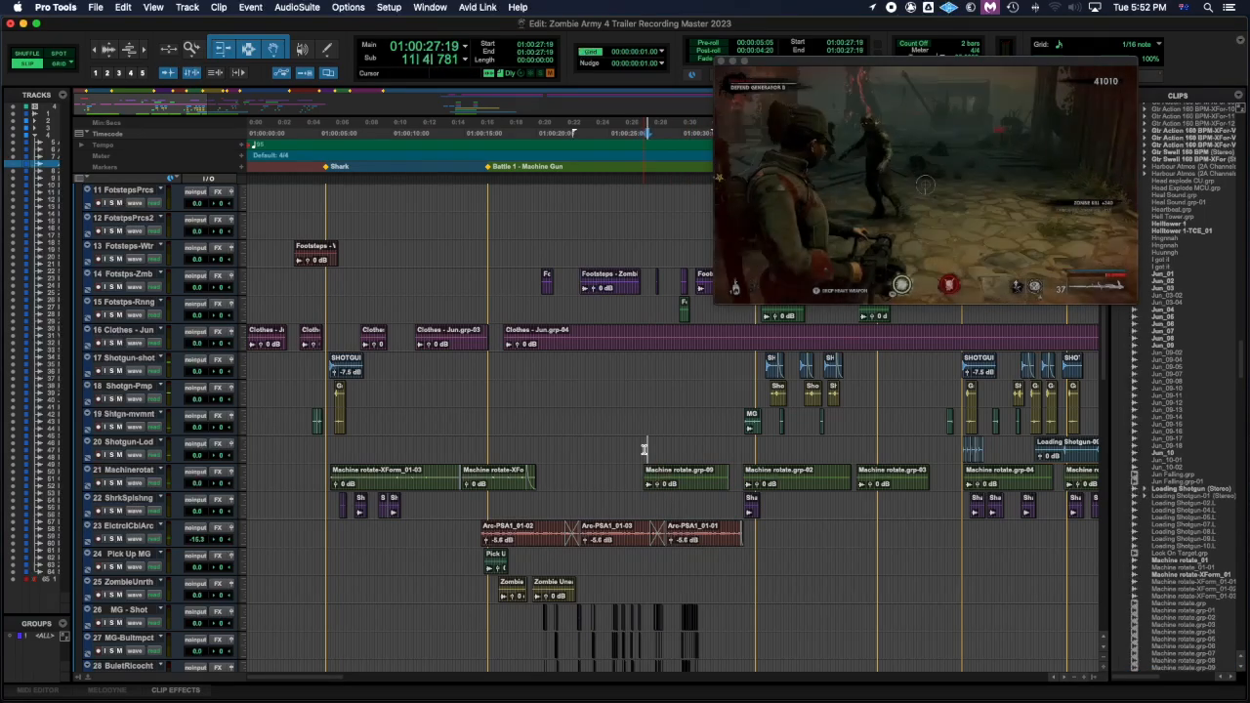
key(plus)
key(plus)
key(plus)
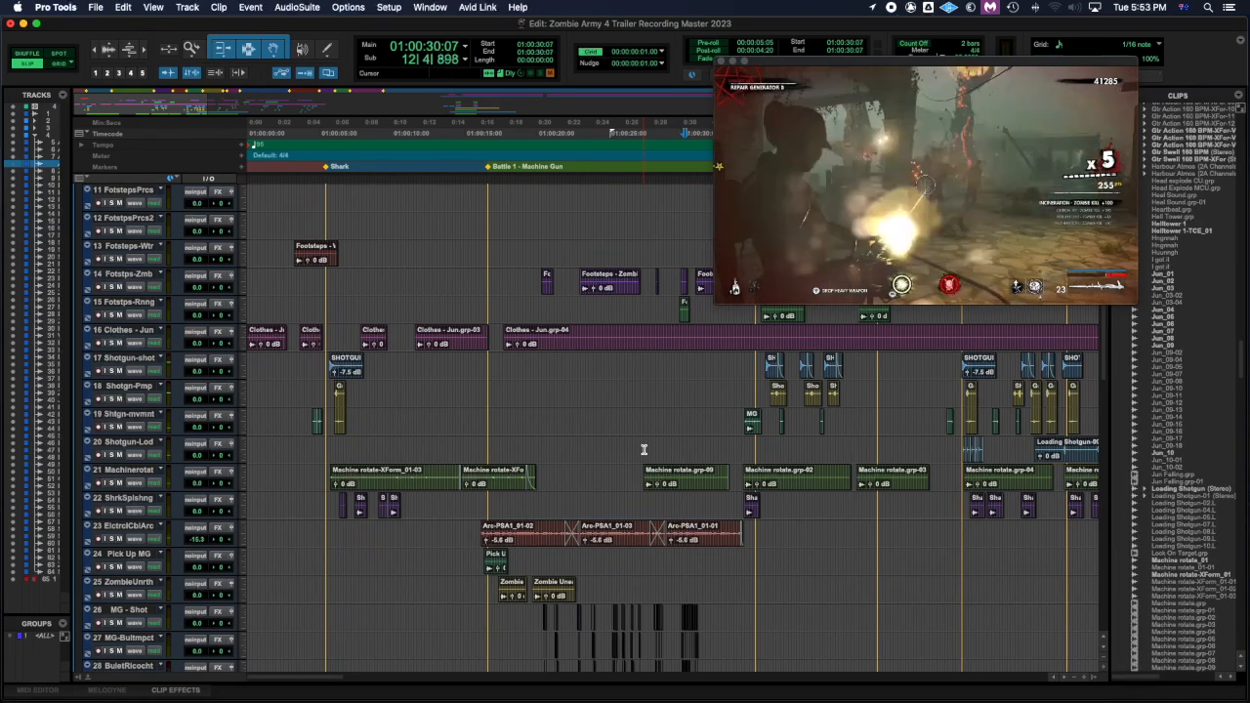
Step: Examine the scene near the end of the Machine rotate.grp-09 clip, stepping back from 01:00:32:29 to 01:00:31:22
click(742, 447)
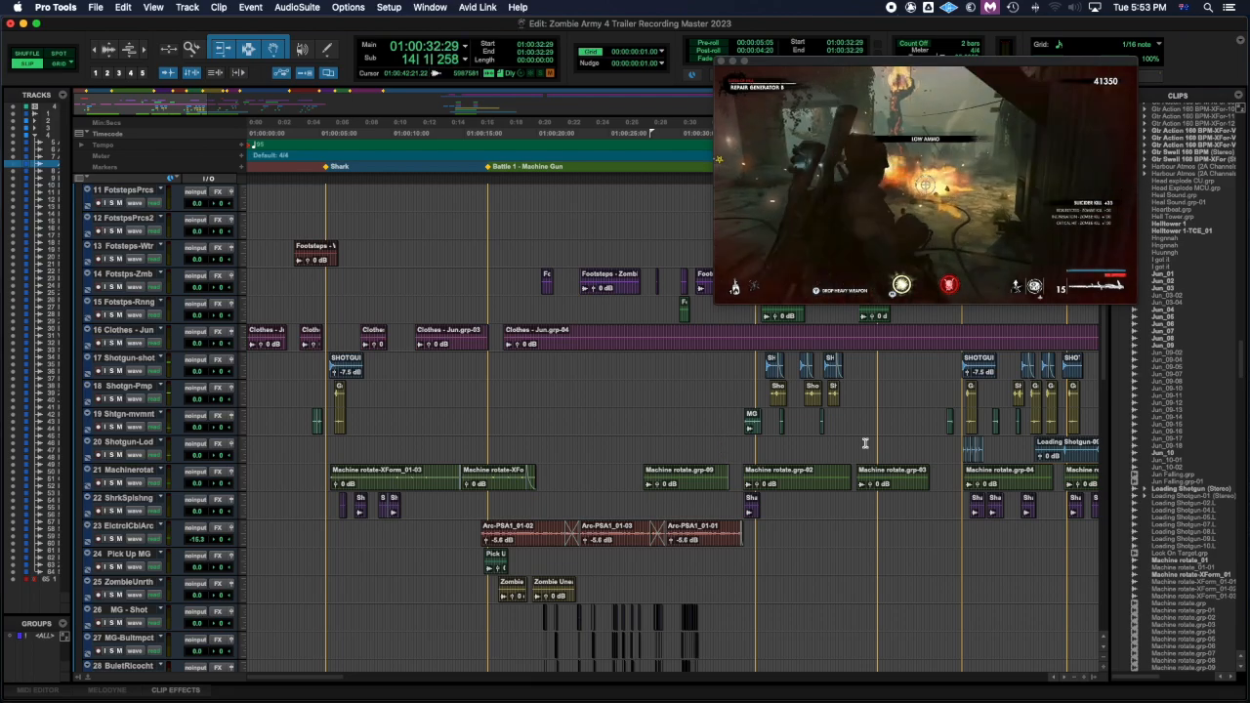
key(comma)
key(comma)
key(comma)
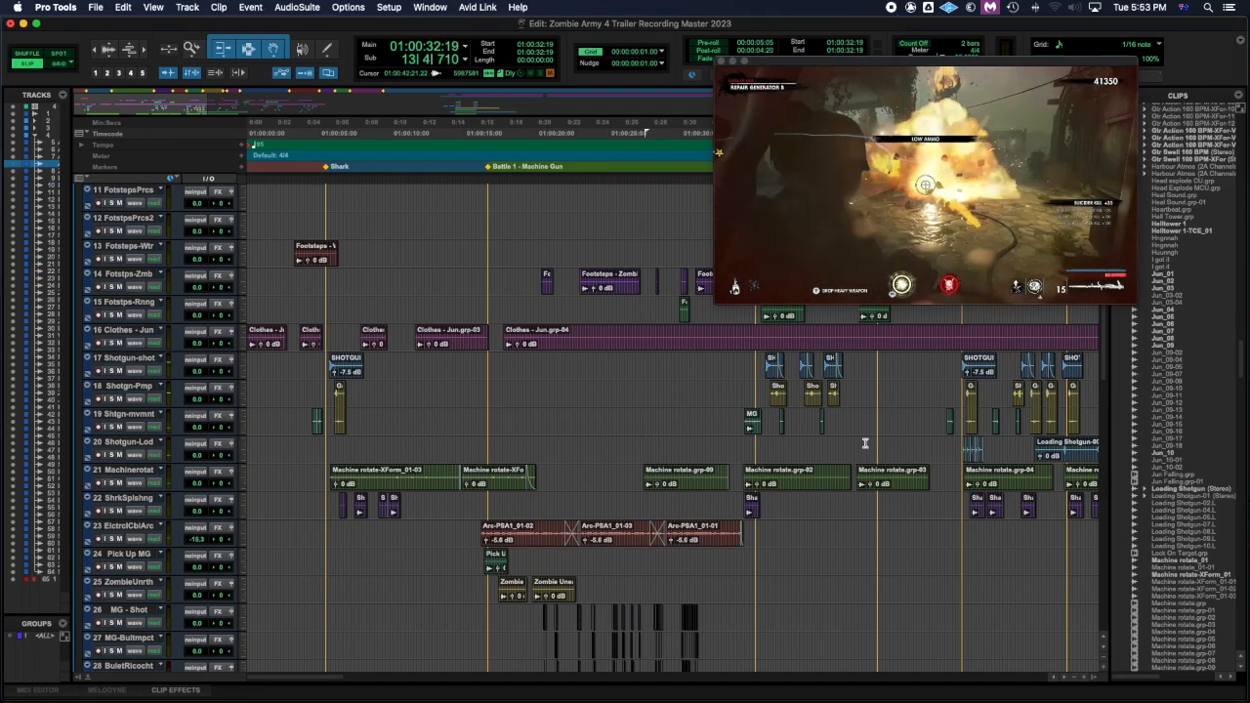
key(comma)
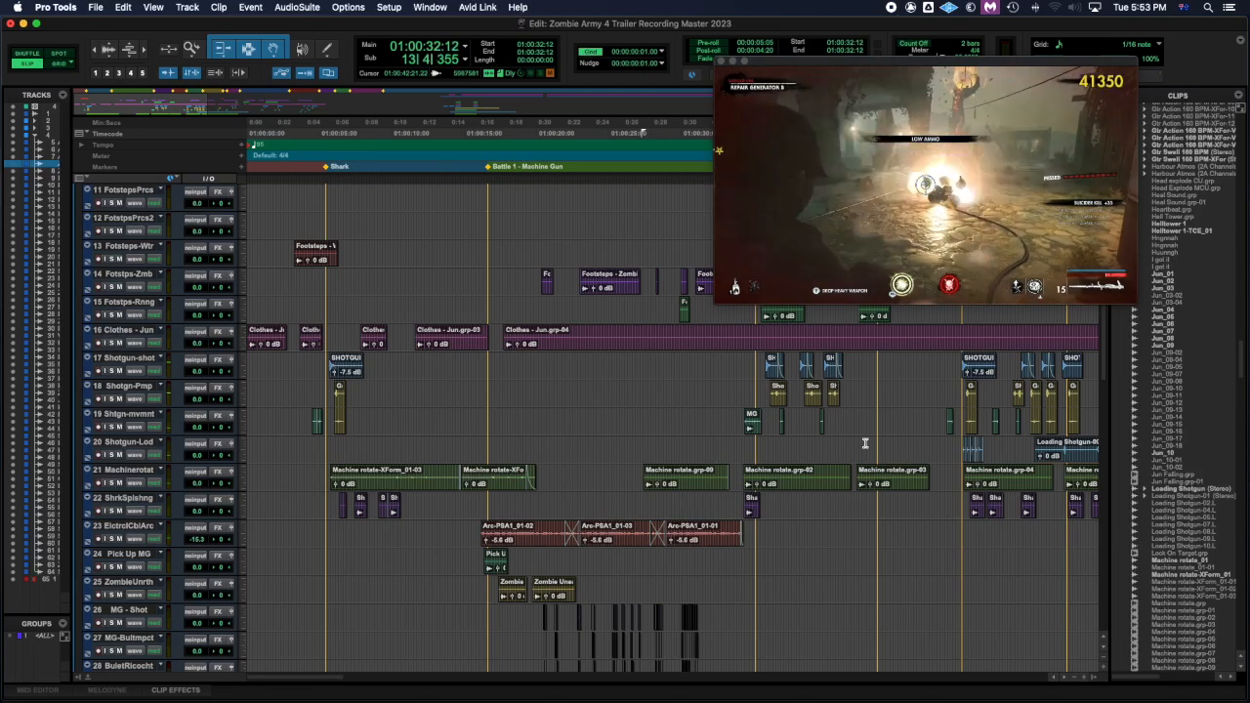
key(comma)
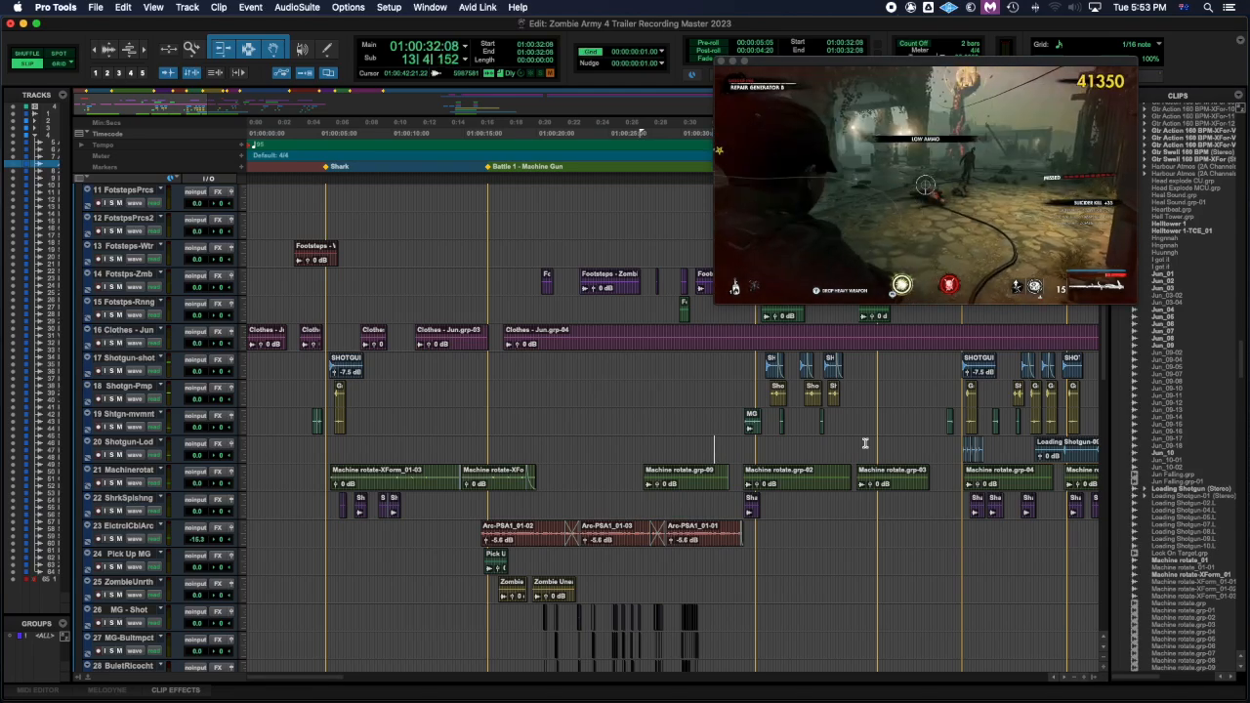
key(comma)
key(comma)
key(comma)
key(comma)
key(comma)
key(comma)
key(comma)
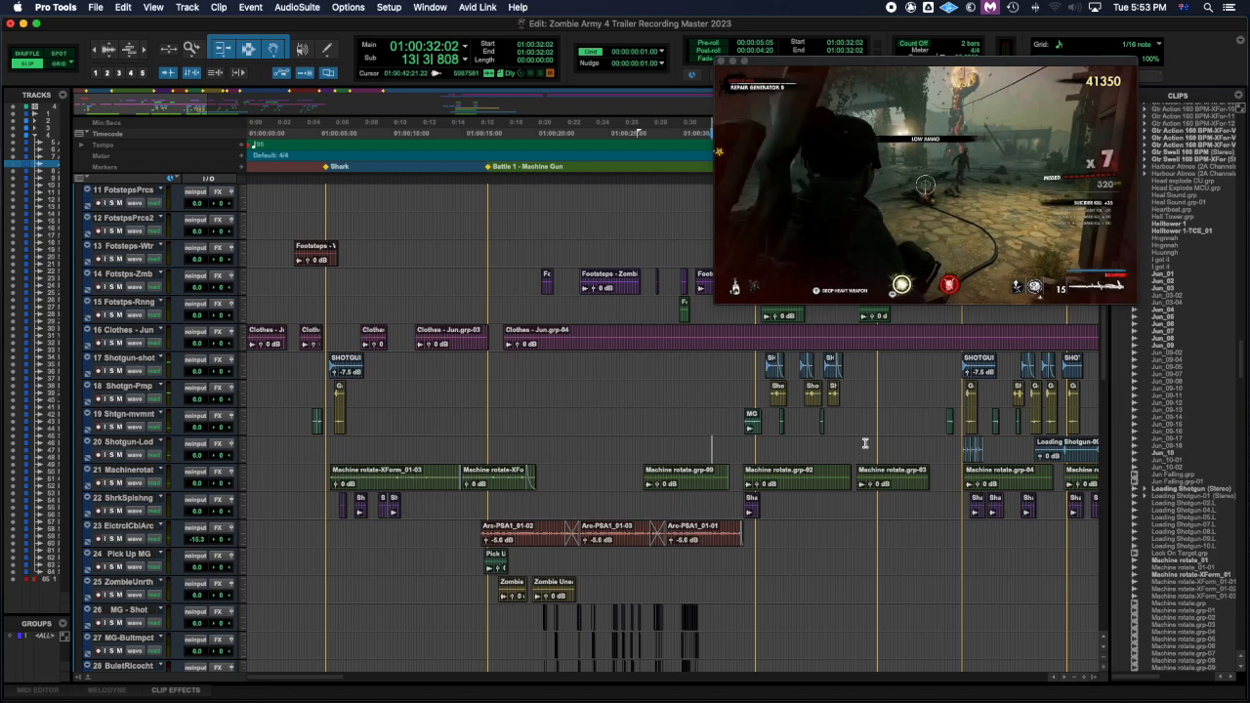
key(comma)
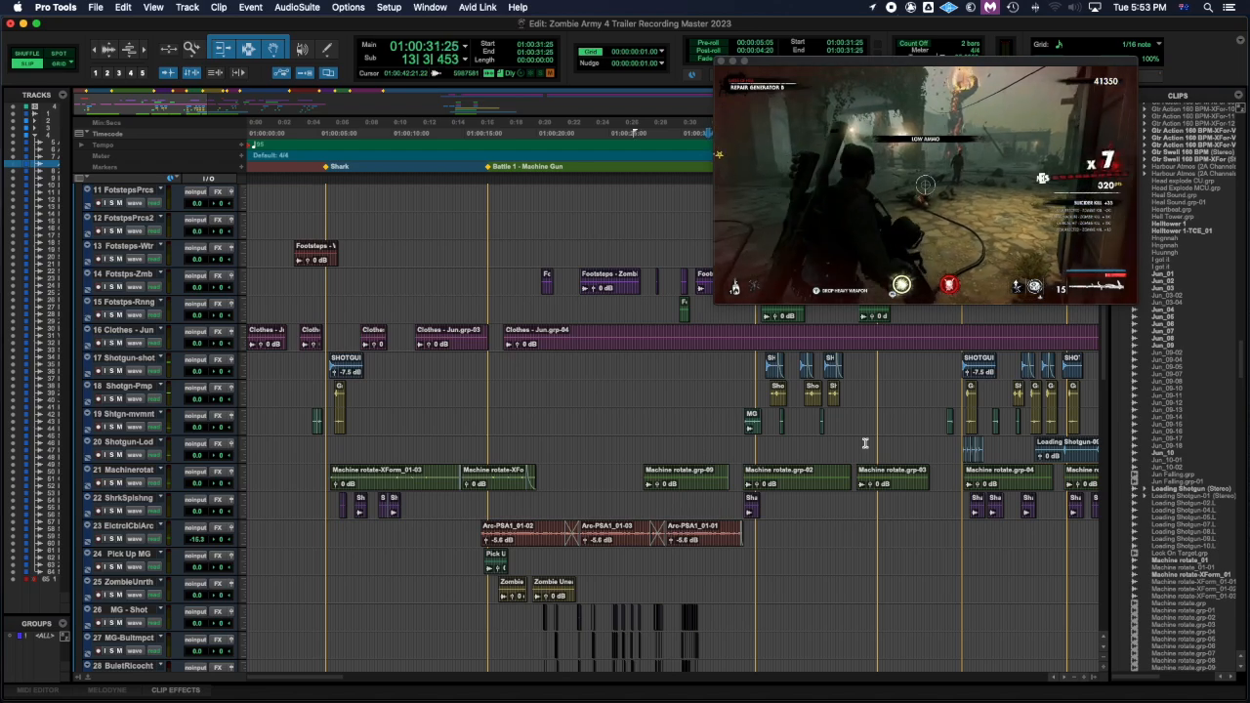
key(period)
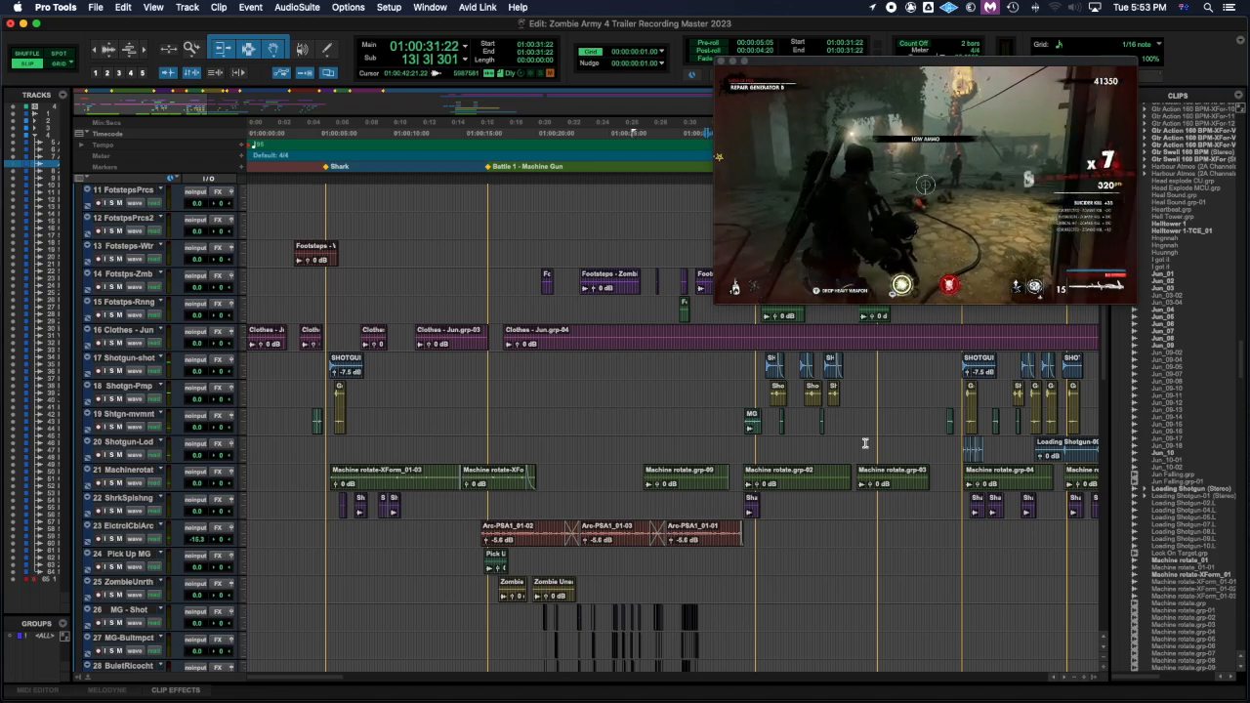
Step: Trim the end of the Machine rotate.grp-09 clip back to 01:00:32:10
key(period)
key(period)
key(period)
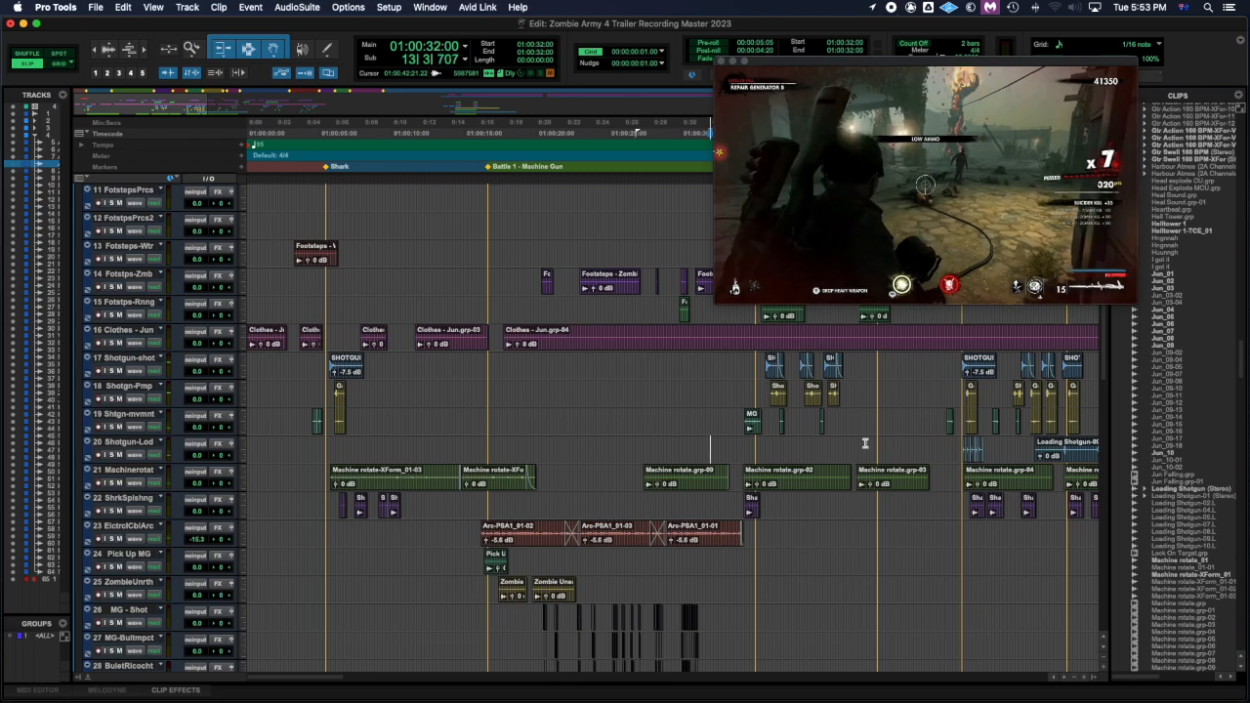
key(period)
key(period)
key(period)
key(period)
key(period)
key(period)
key(period)
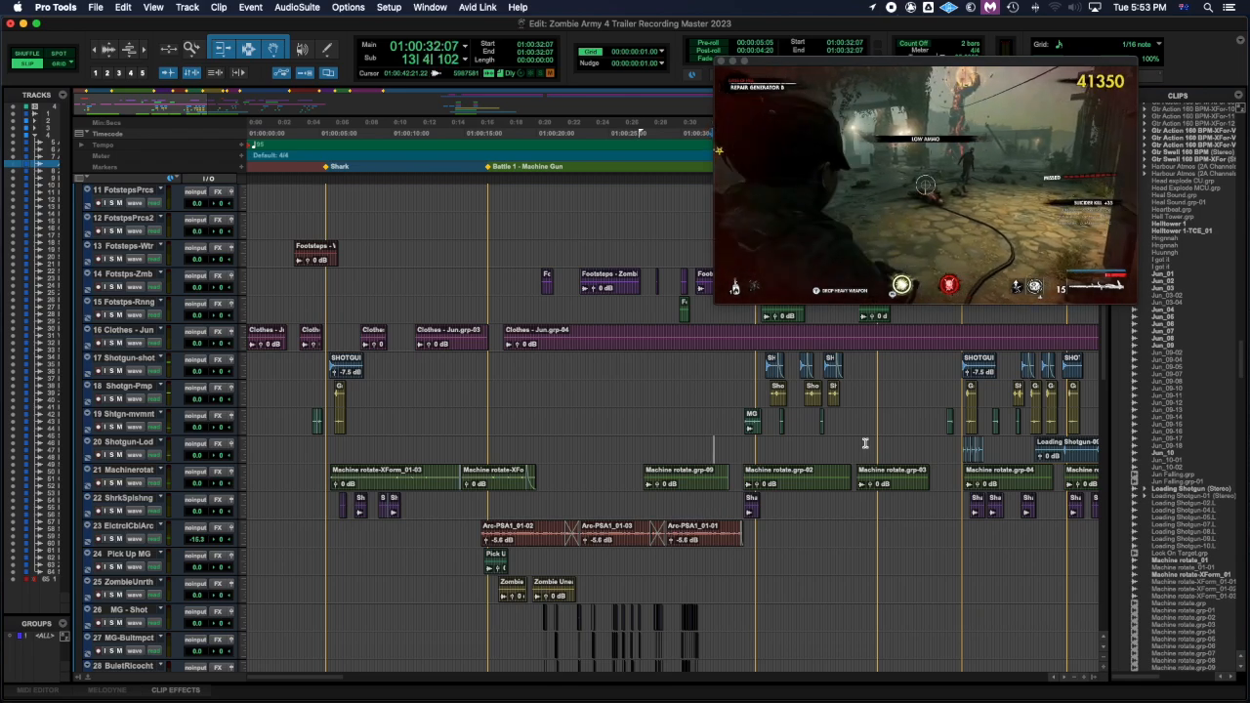
key(period)
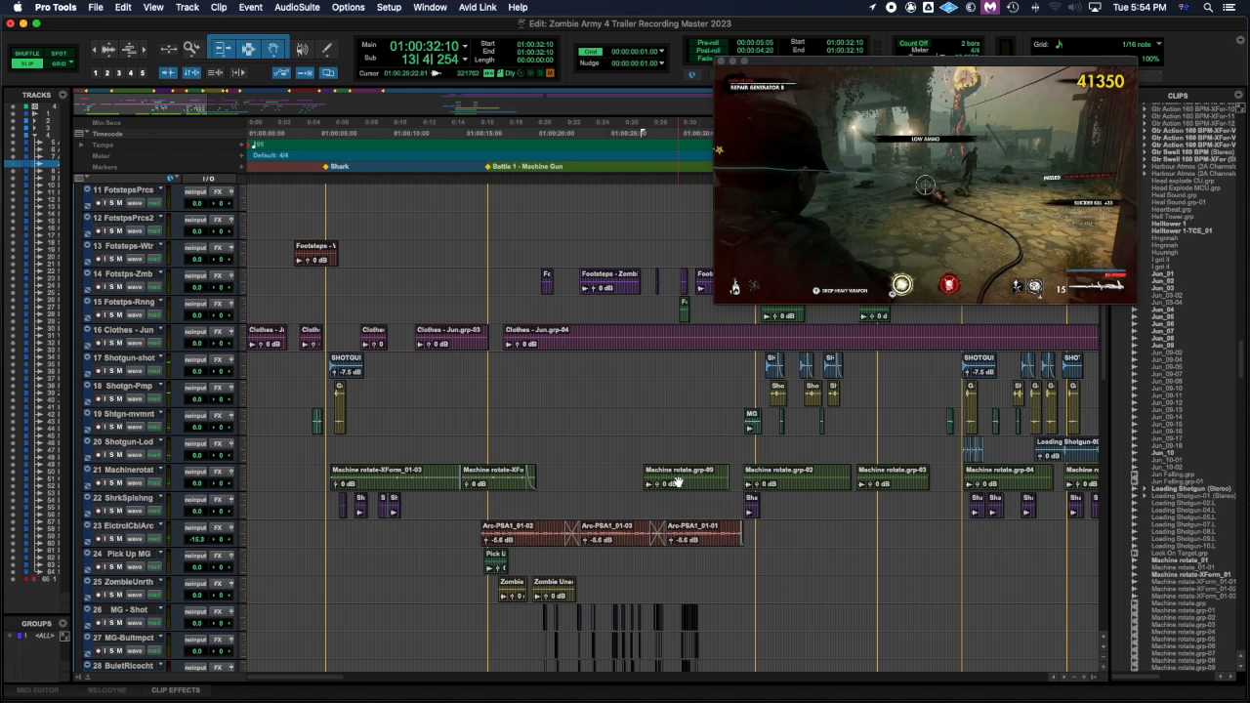
click(727, 478)
key(Delete)
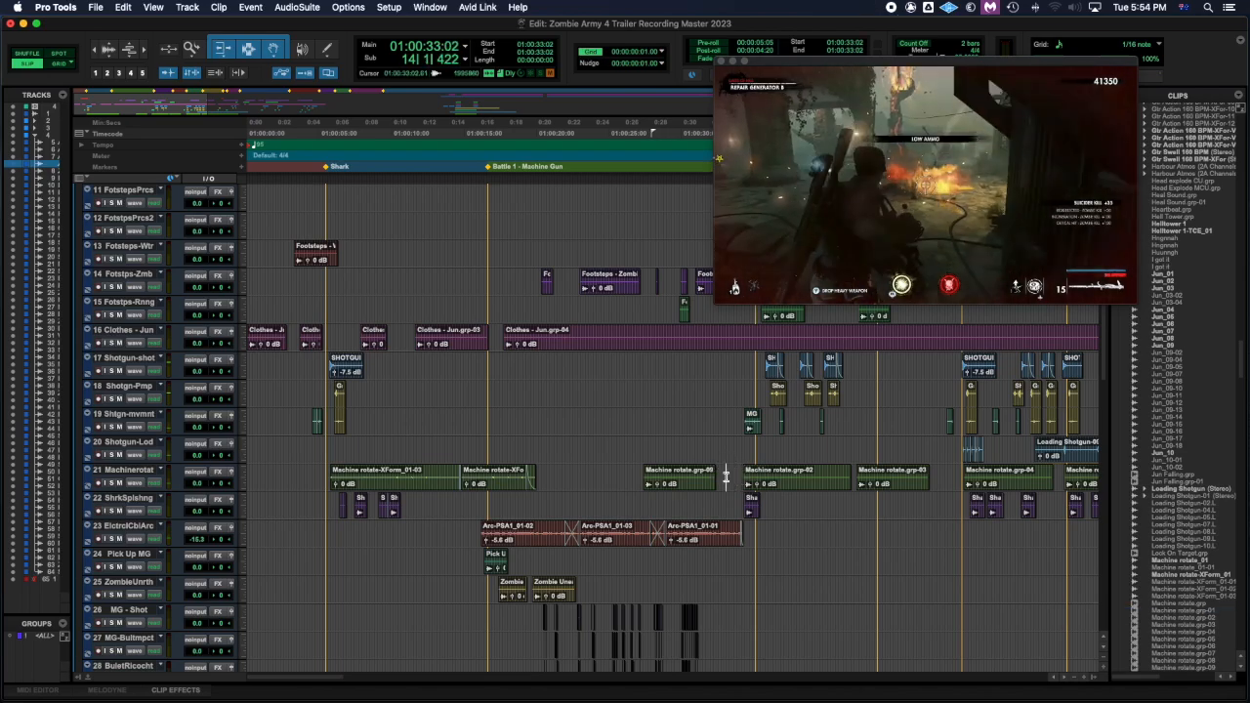
Step: Copy the first Machine rotate-XForm_01-03 clip onto the Shotgun-Lod track at 01:00:27:12, directly above the start of Machine rotate.grp-09
click(412, 486)
scroll(803, 453, right, 10)
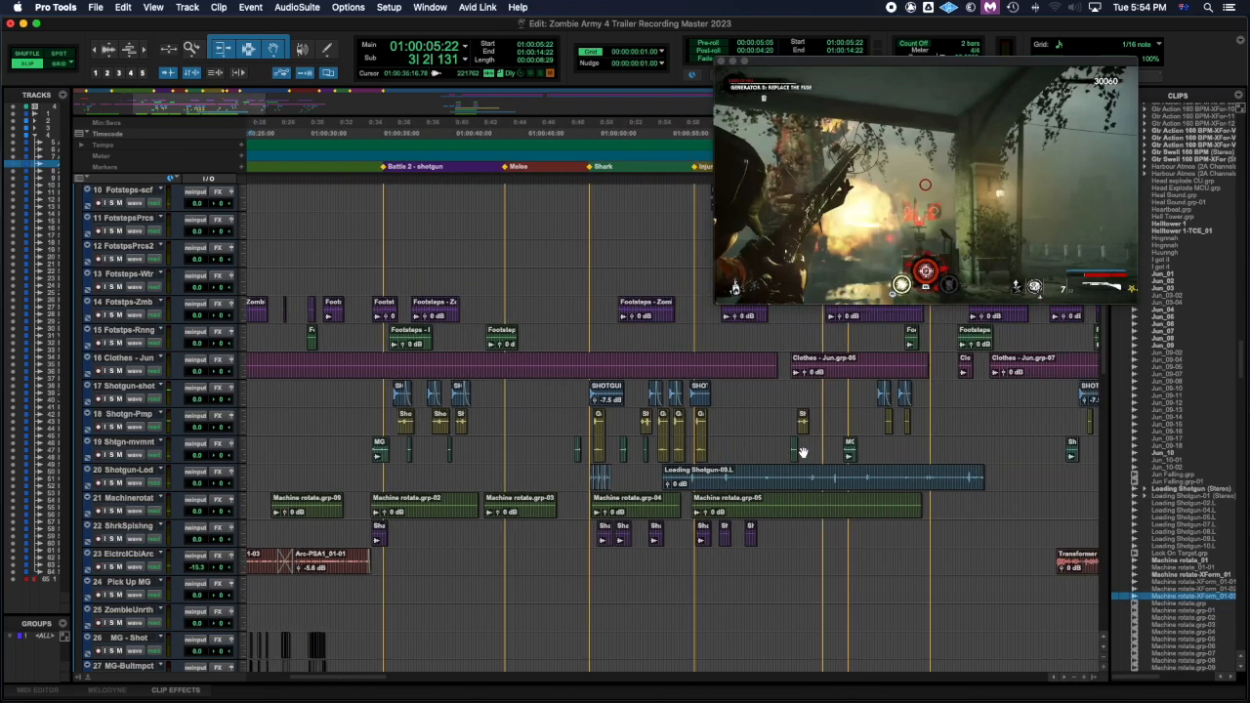
scroll(803, 452, left, 5)
scroll(803, 452, up, 2)
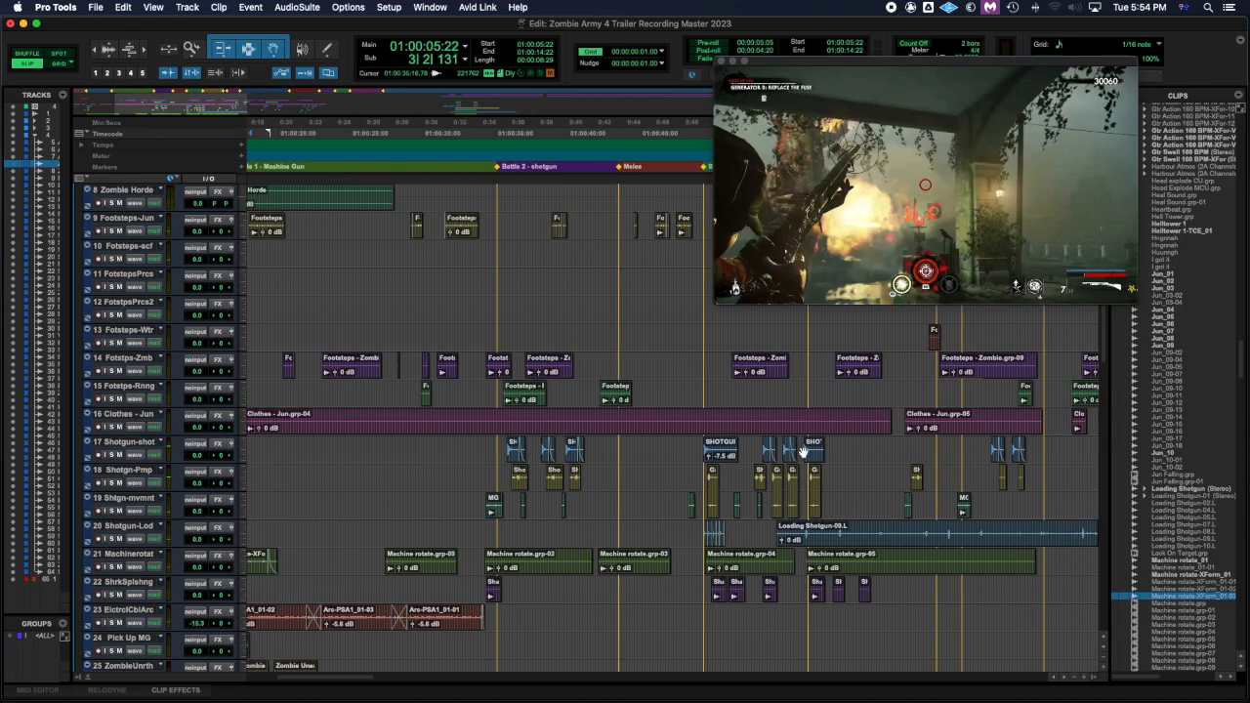
scroll(803, 453, right, 15)
scroll(802, 452, down, 2)
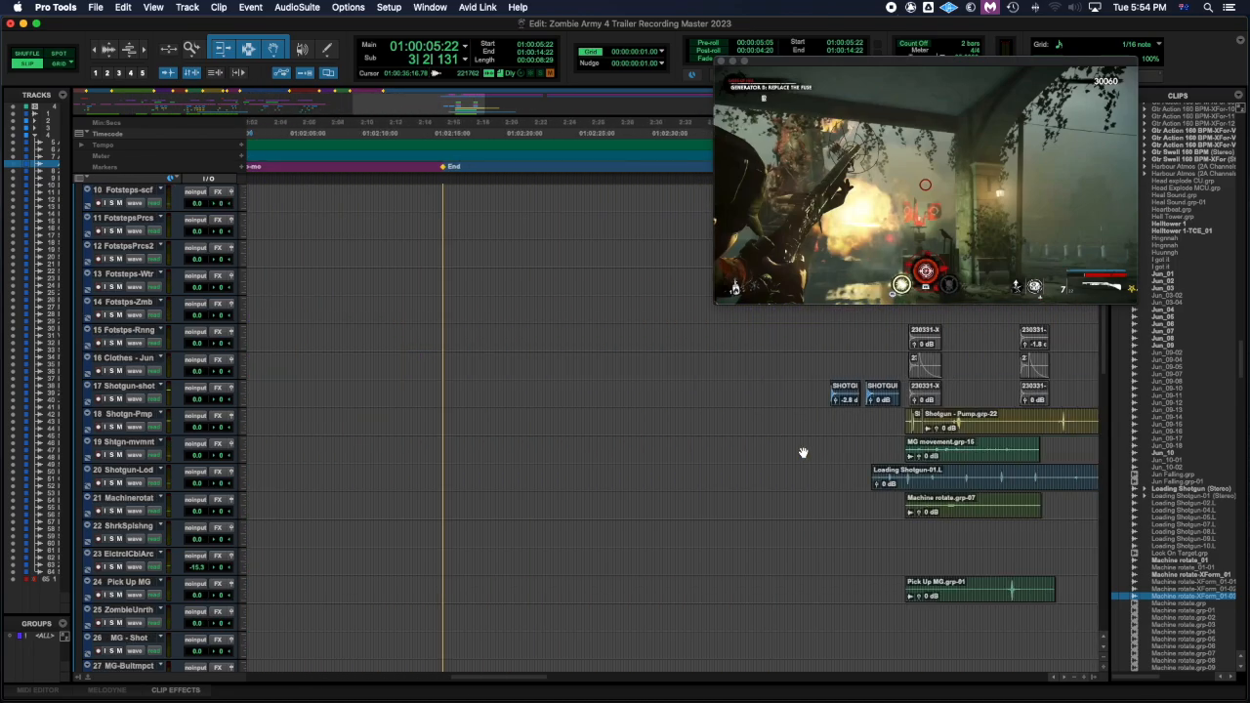
scroll(803, 452, left, 10)
scroll(610, 512, left, 15)
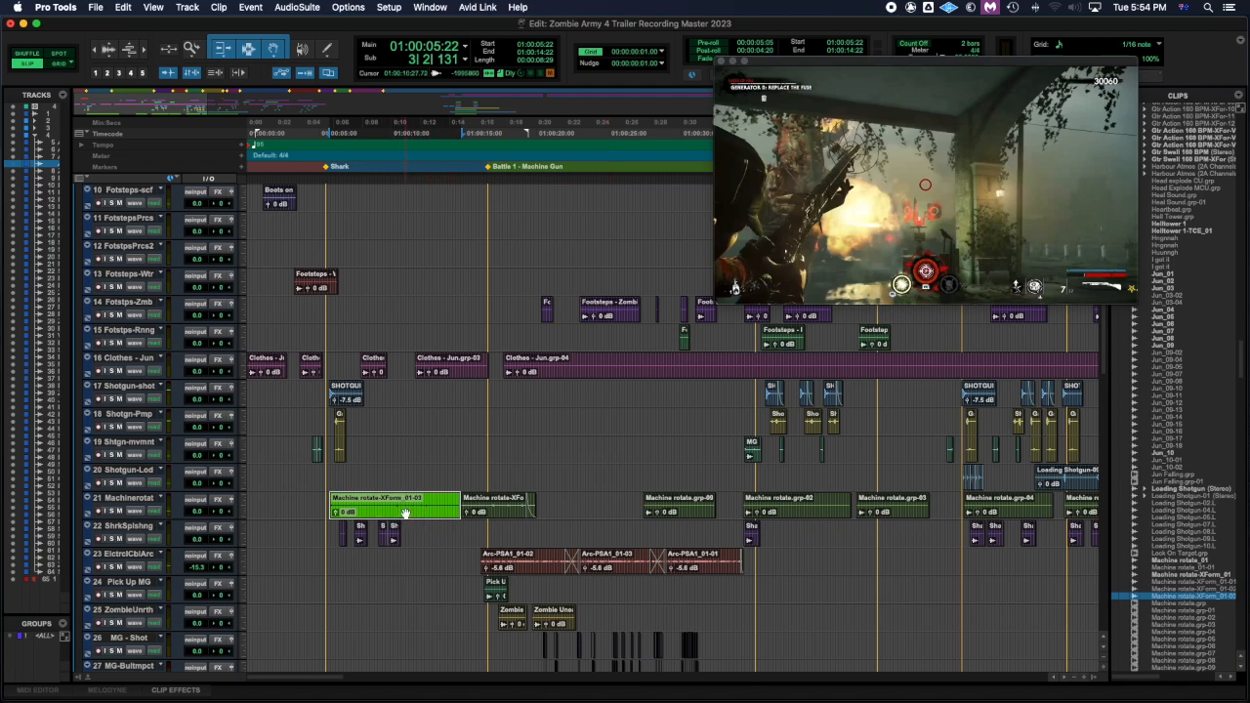
scroll(405, 513, right, 5)
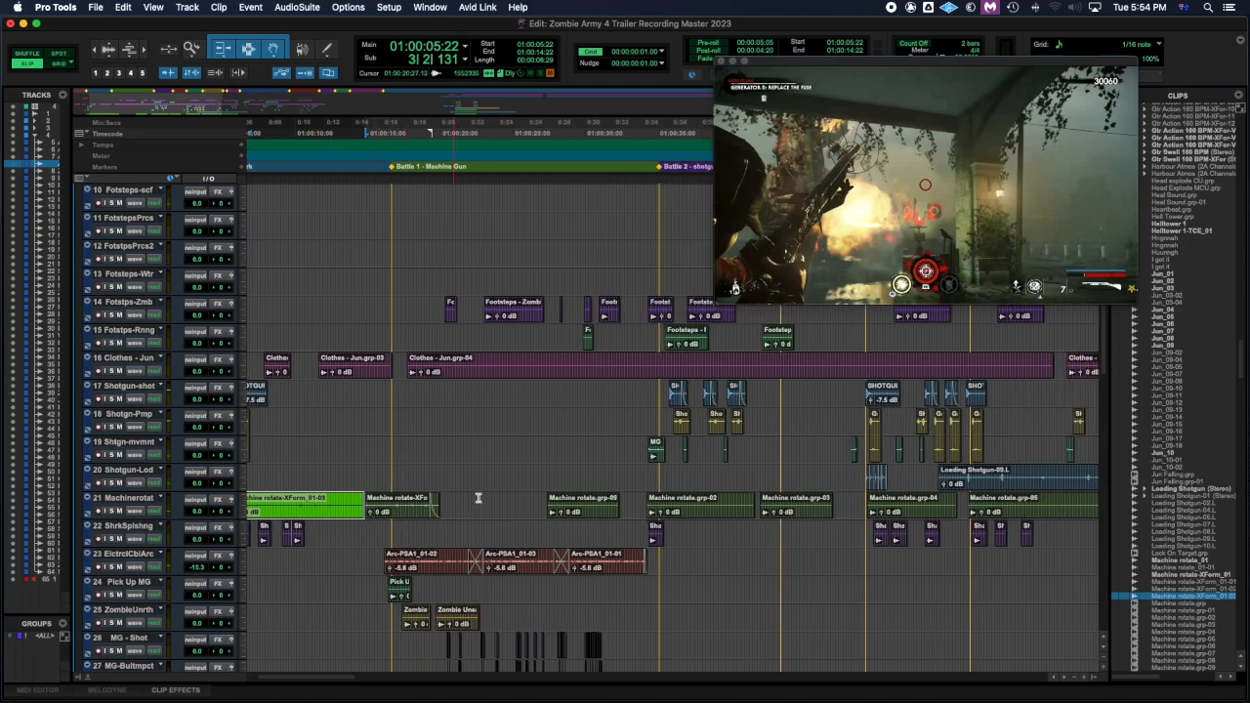
click(530, 500)
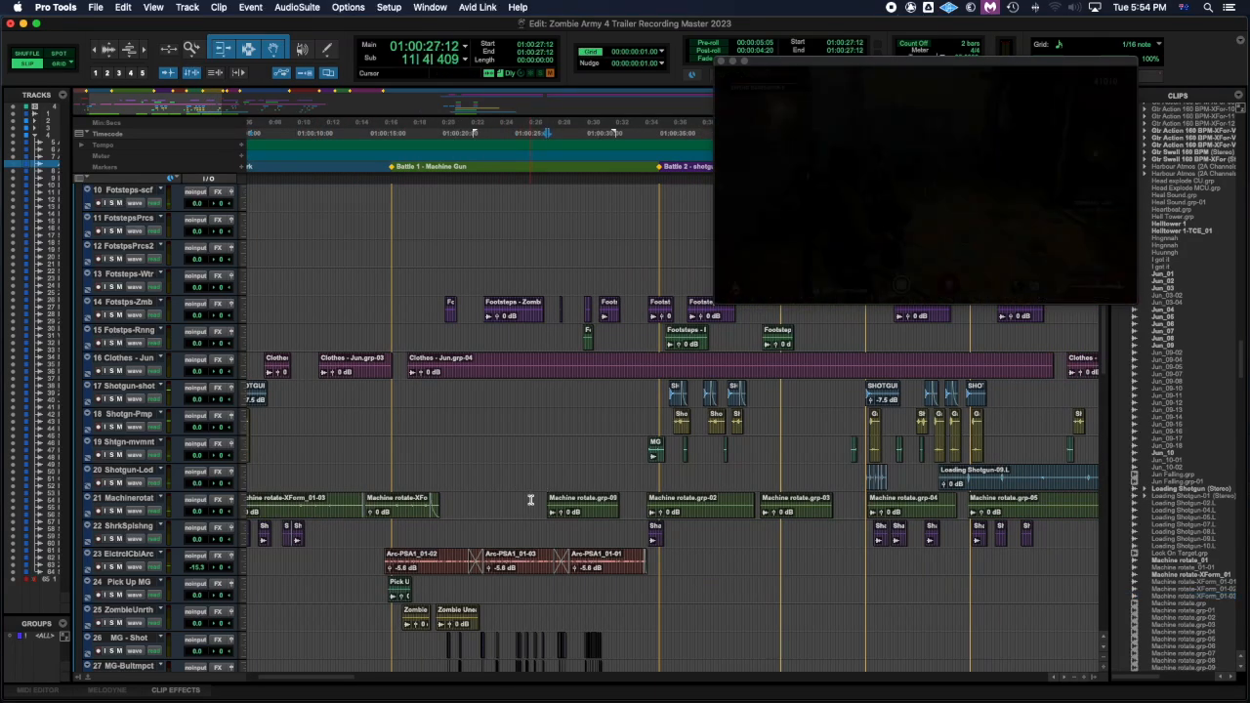
key(super+v)
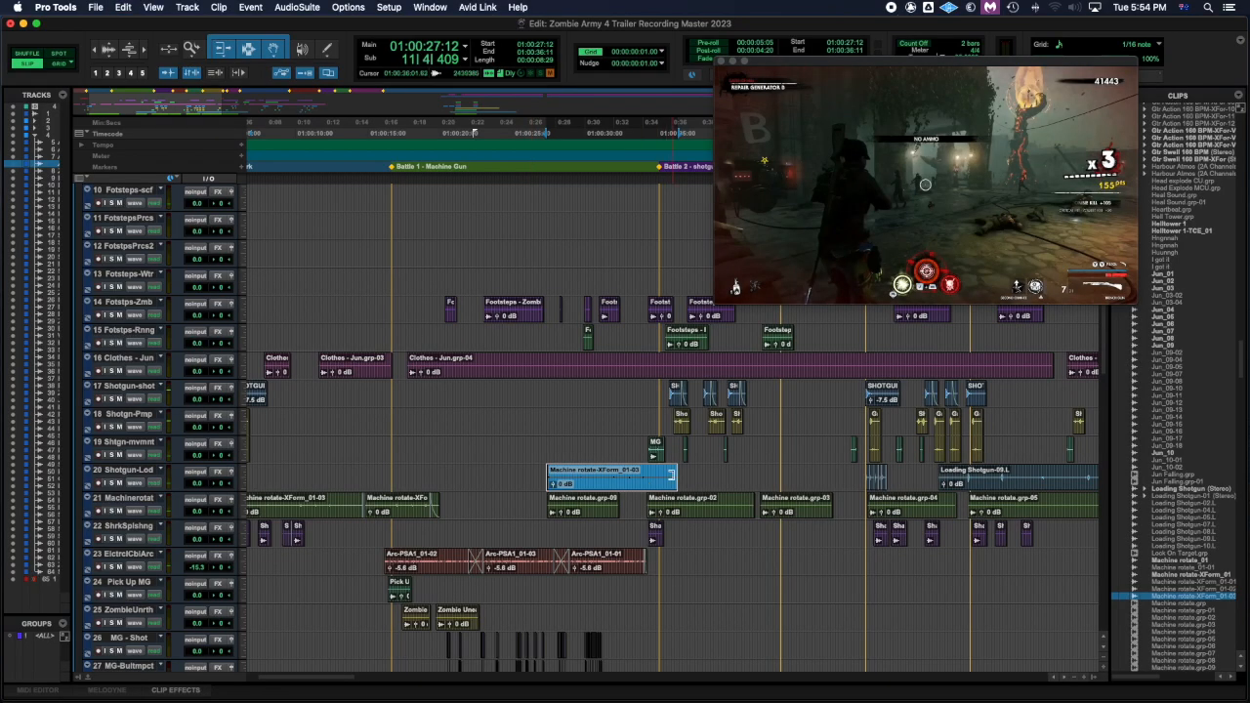
Step: Try shortening the pasted clip's end to 01:00:32:12, audition it from 01:00:27:00, and undo the trim
drag(672, 476, 620, 479)
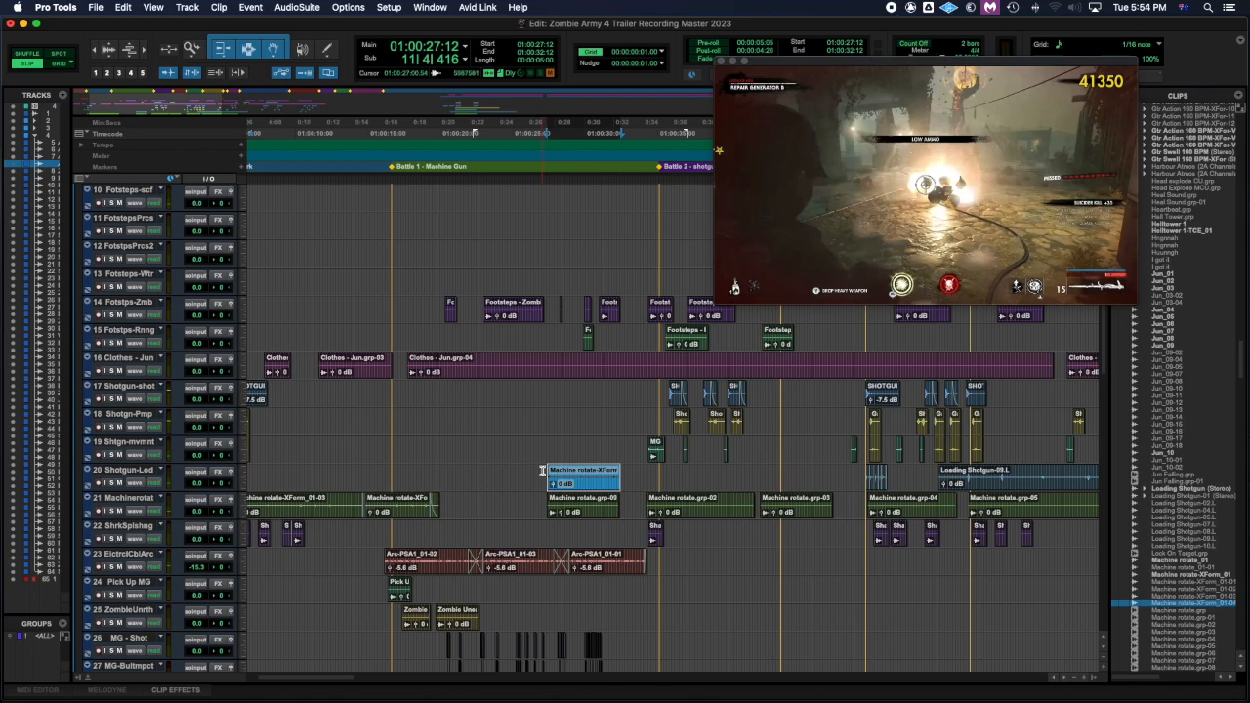
click(574, 495)
key(space)
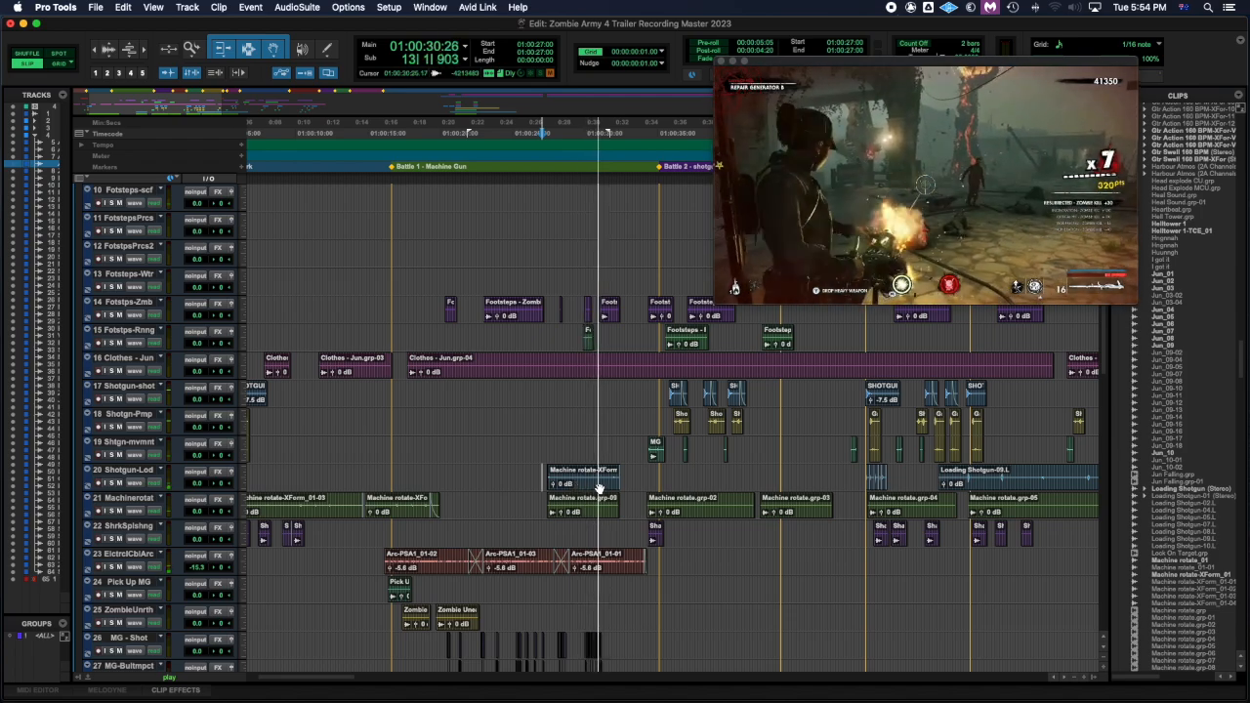
key(space)
key(super+z)
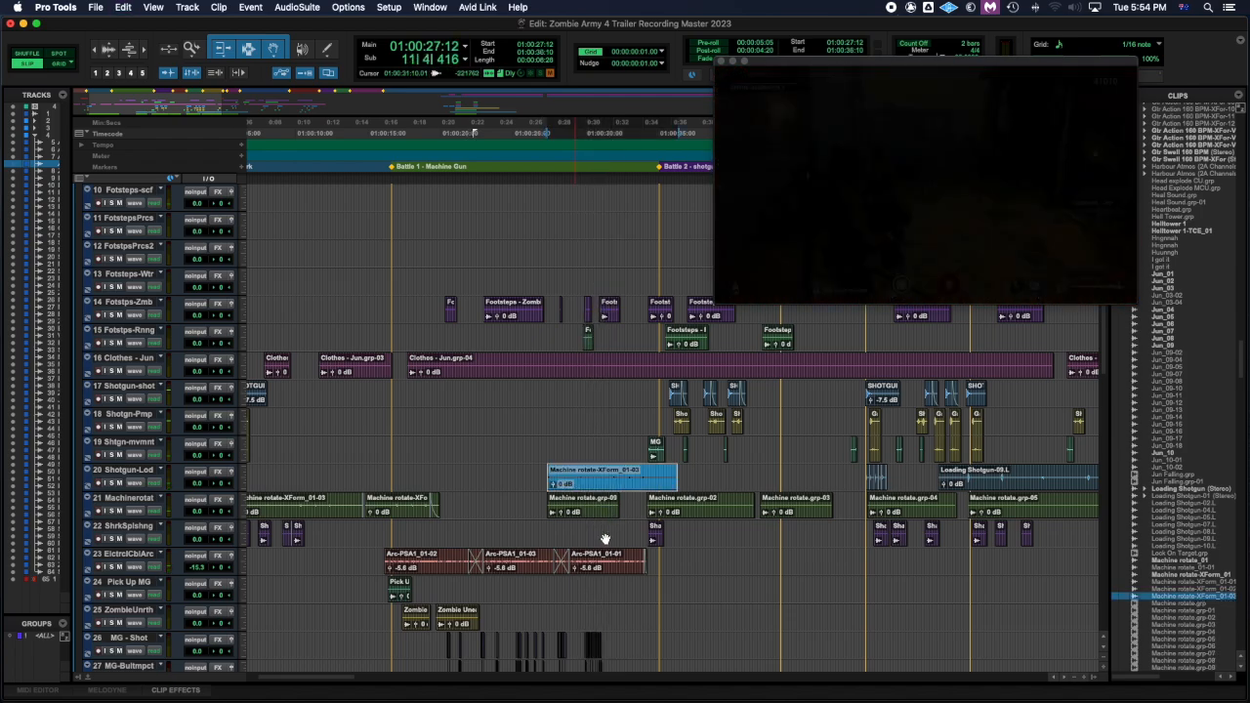
Step: Split the pasted clip at 01:00:29:20 and move its later part to start at 01:00:27:12, replacing the earlier part
click(576, 472)
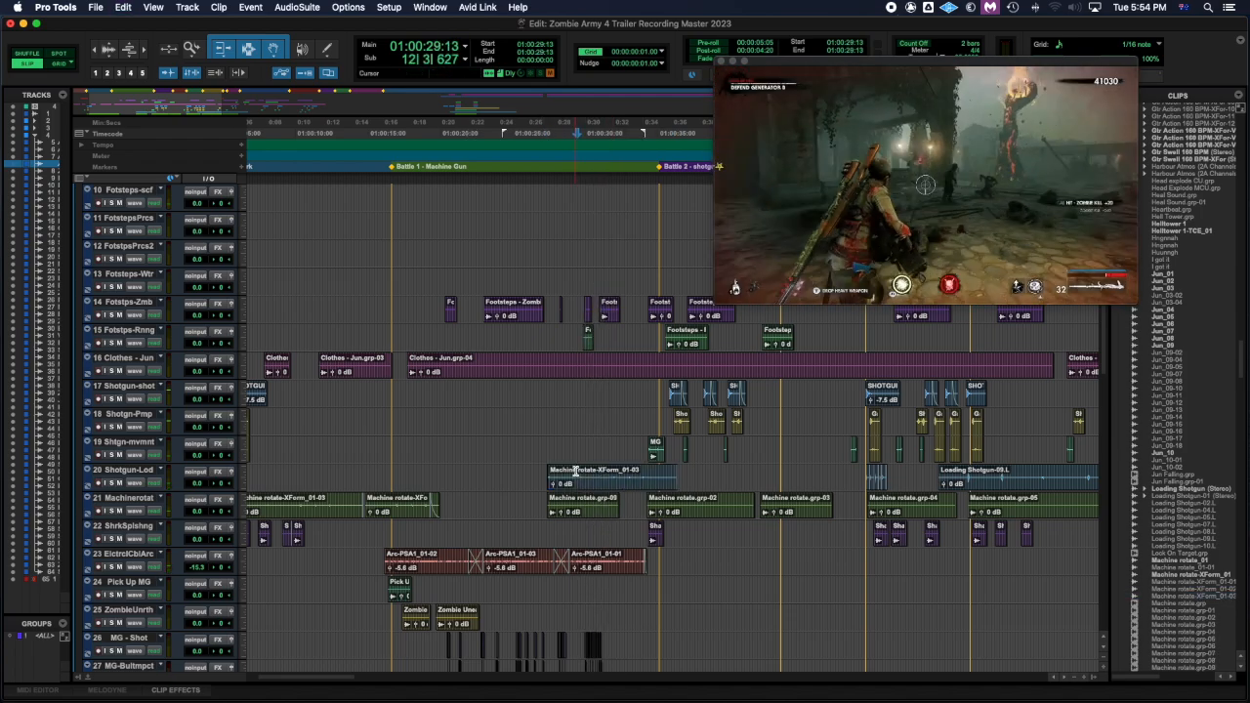
key(space)
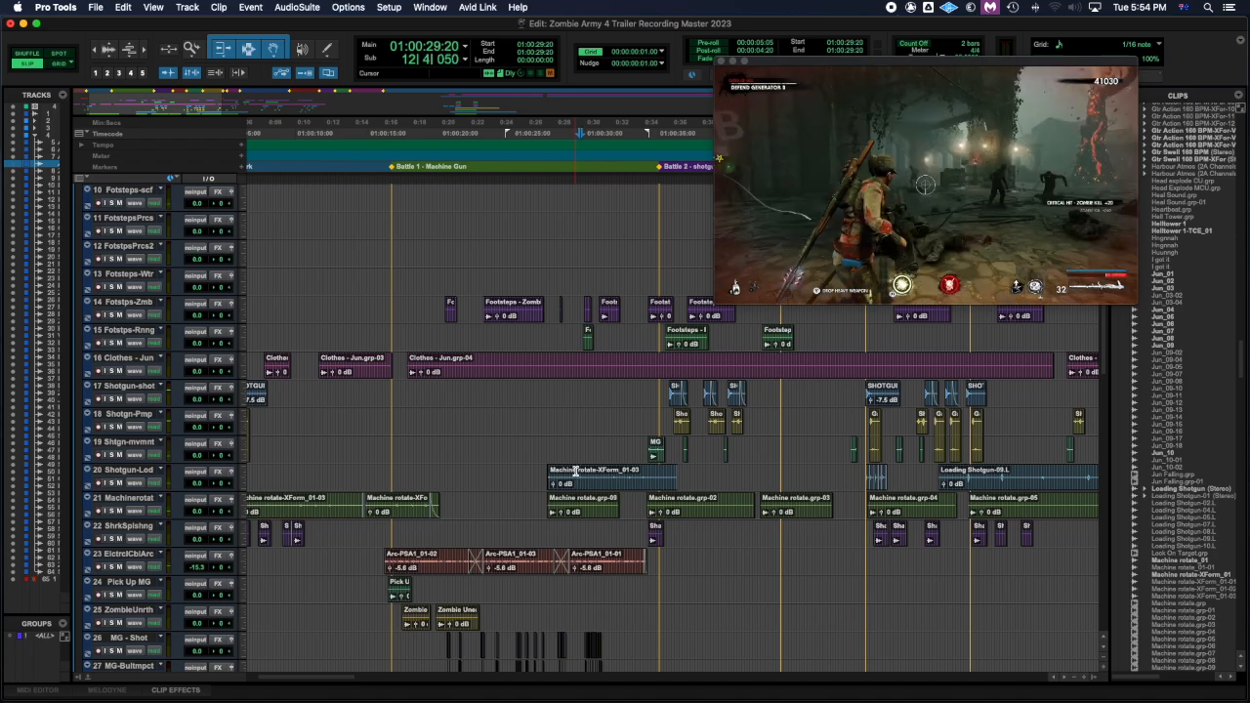
key(super+e)
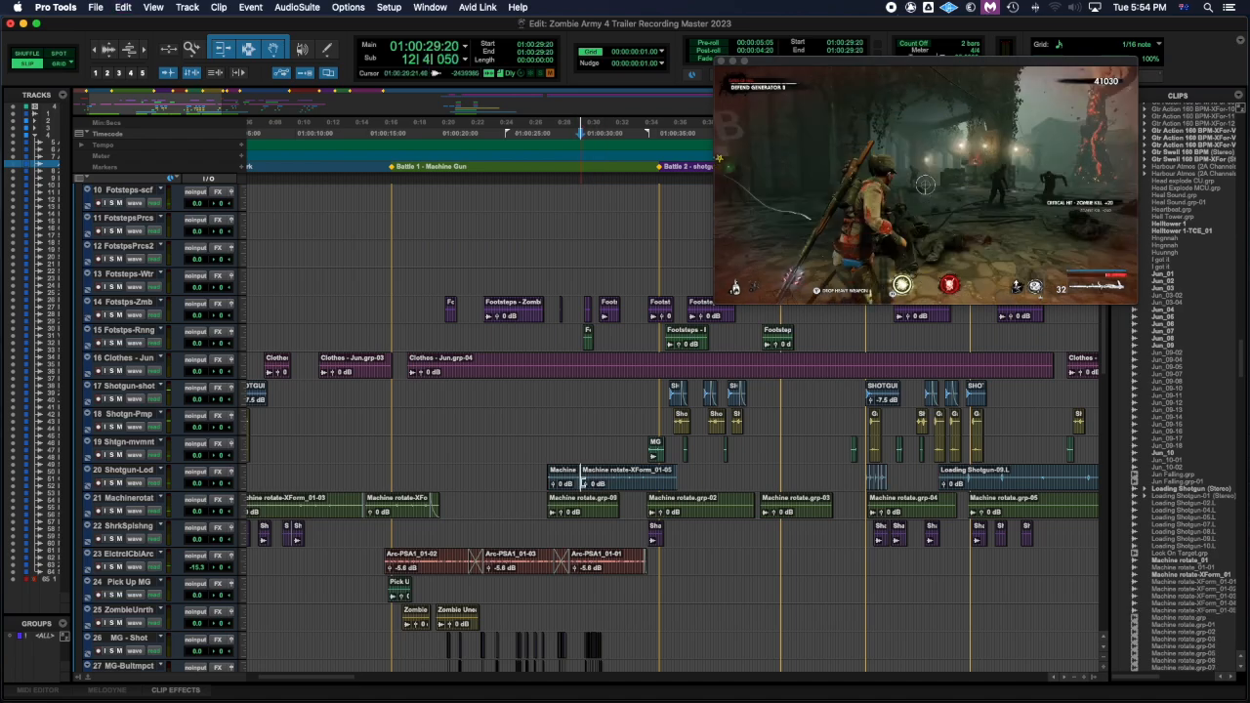
click(569, 486)
ctrl+click(605, 486)
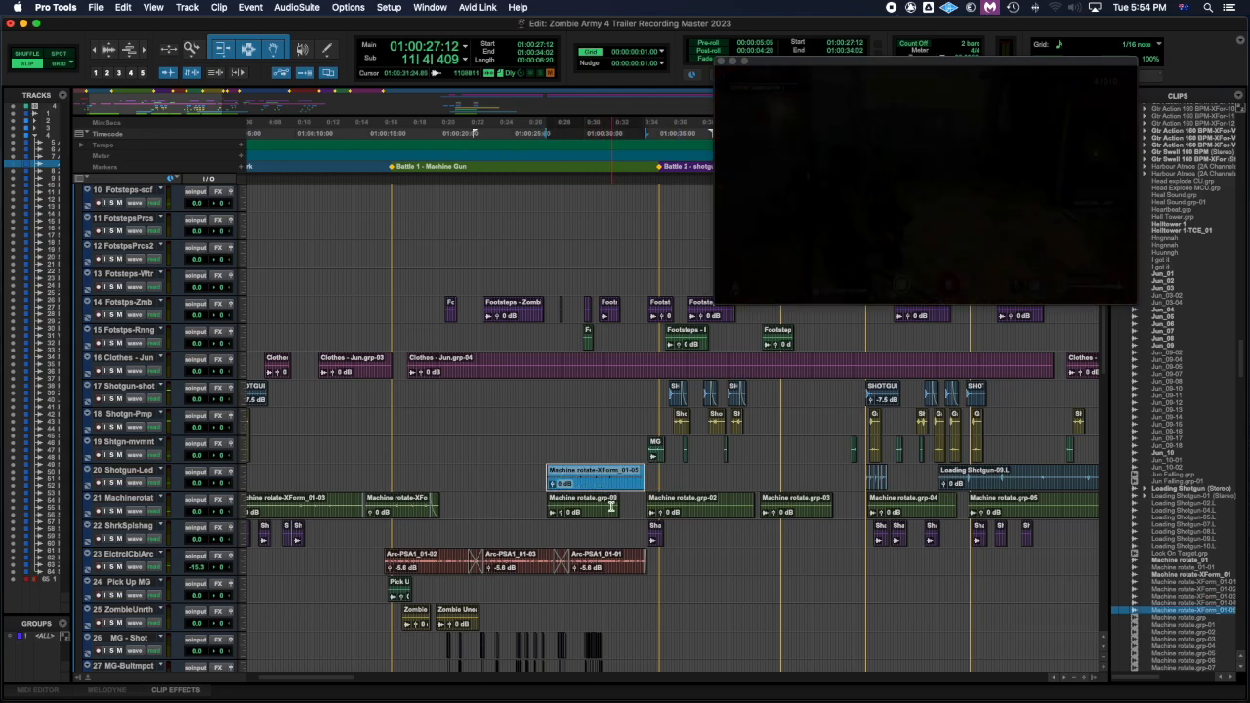
Step: Trim the clip on the Shotgun-Lod track to the range of Machine rotate.grp-09, from 01:00:27:12 to 01:00:32:10
click(613, 511)
key(p)
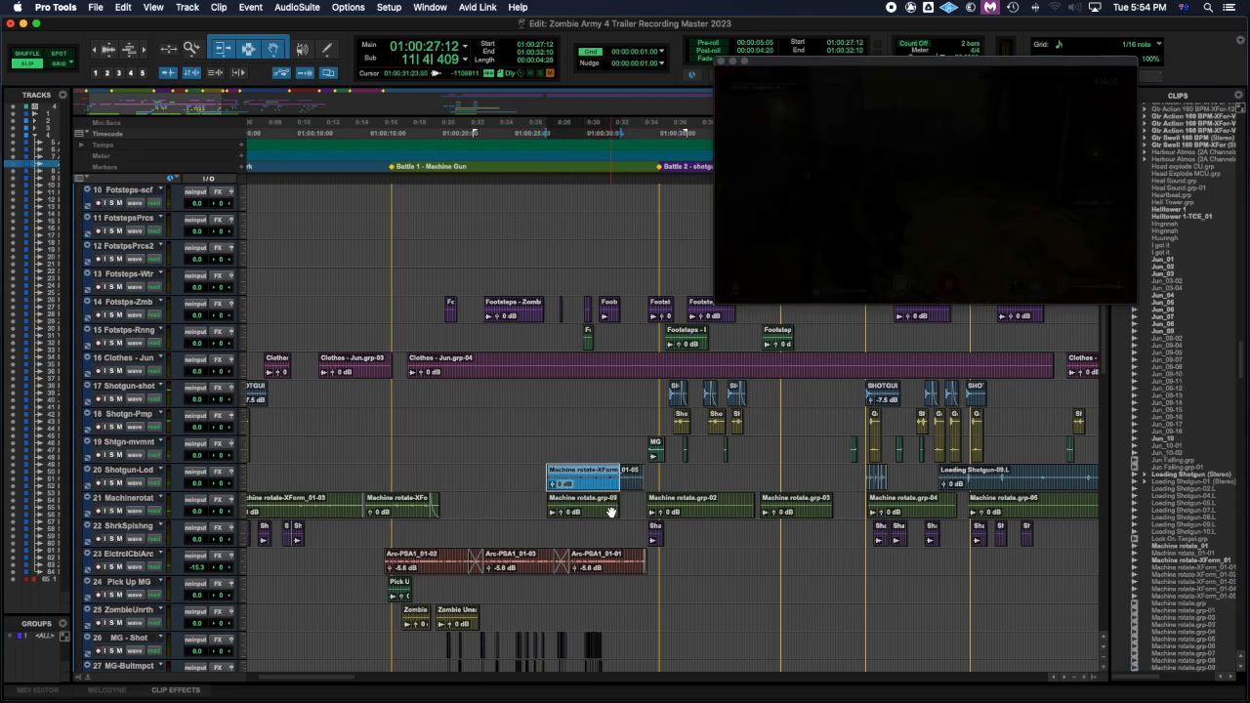
key(super+t)
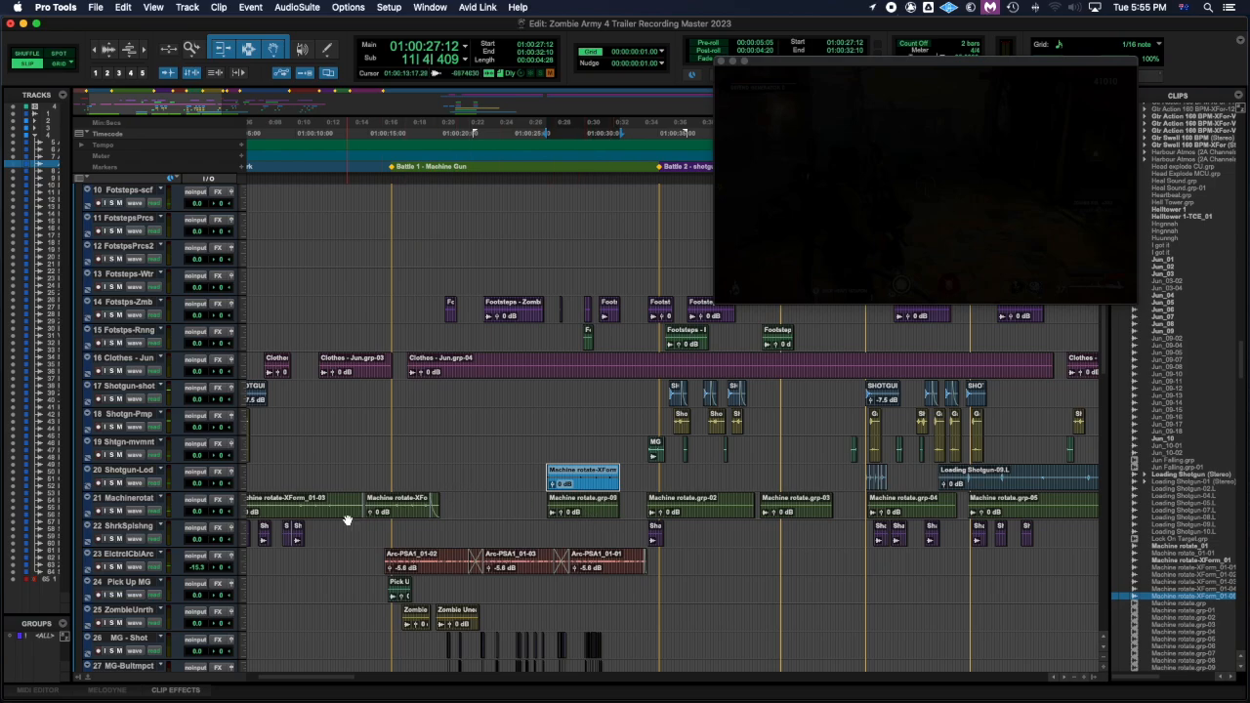
Step: Copy the Machine rotate-XForm_01-03 clip onto the Shotgun-Lod track at 01:00:34:07, above the start of Machine rotate.grp-02
click(348, 518)
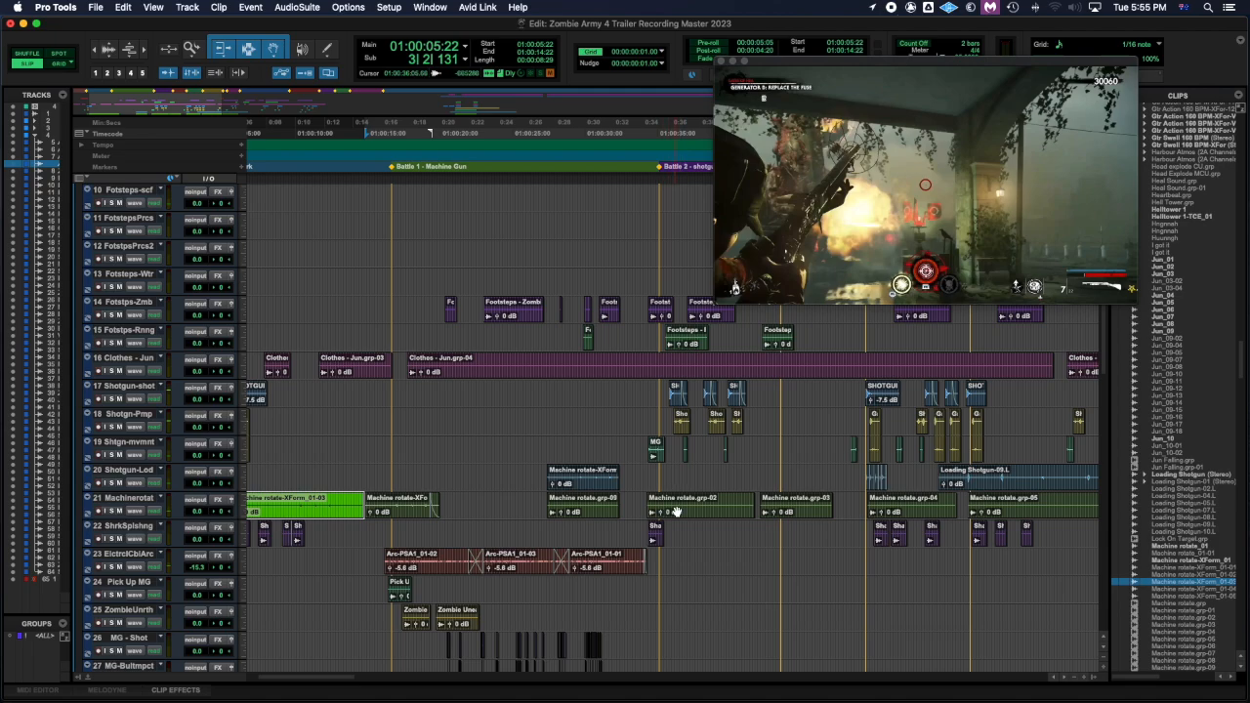
click(676, 512)
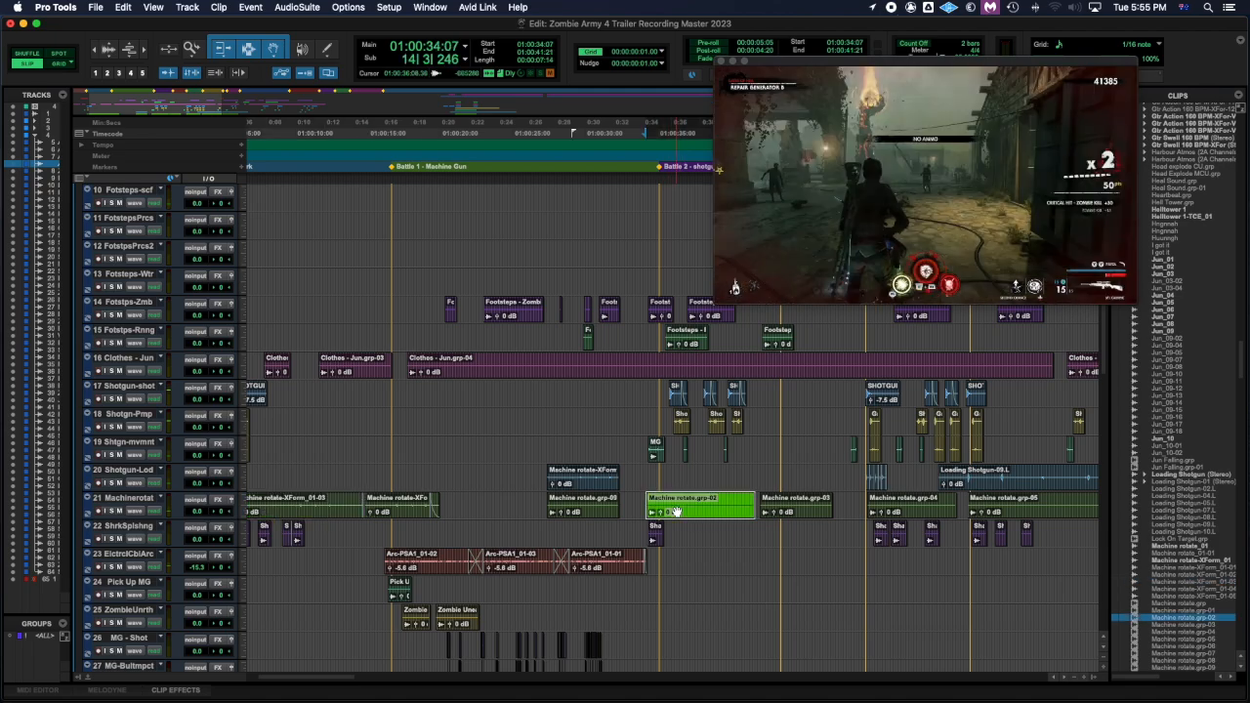
key(p)
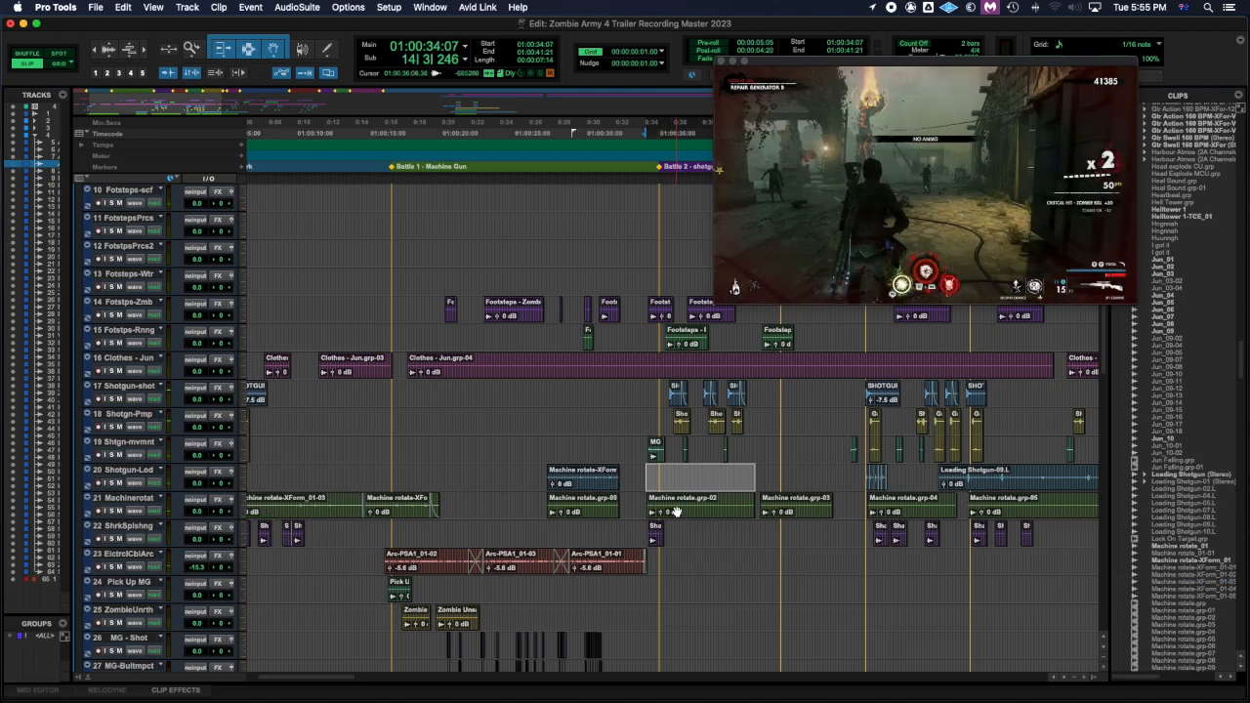
key(super+v)
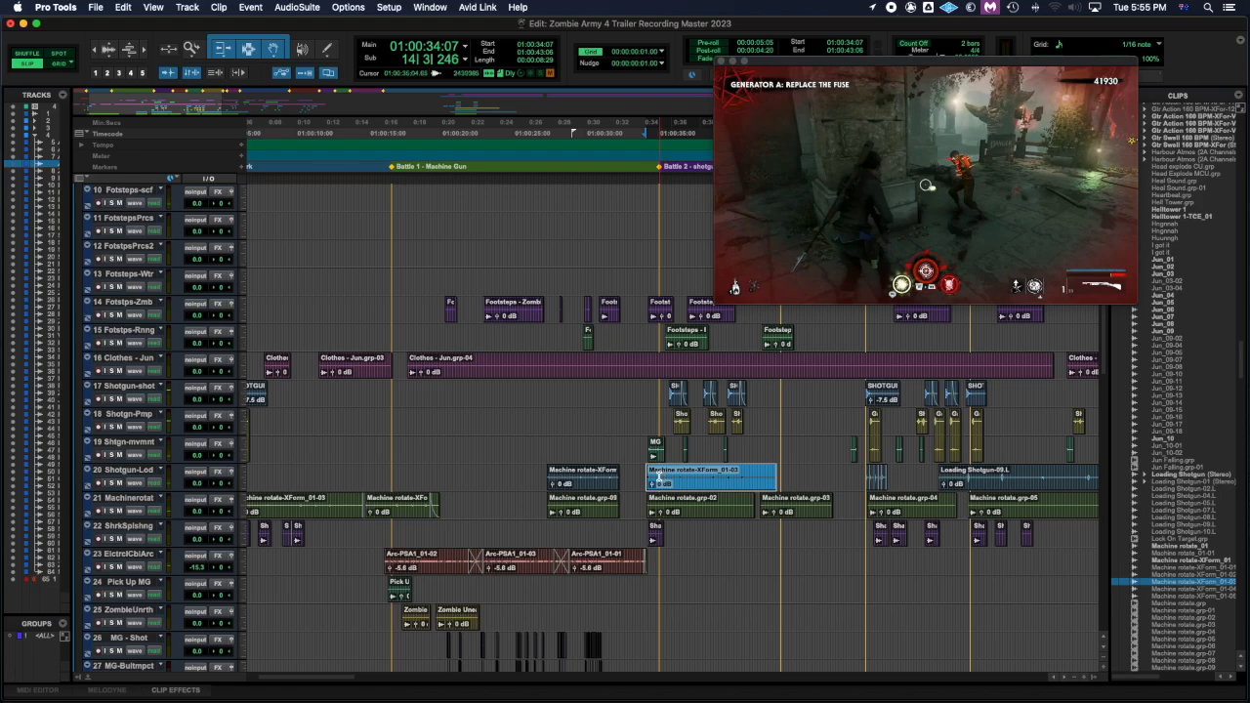
Step: Split the new copy at 01:00:35:10 and move its later part to start at 01:00:34:07, replacing the earlier part
click(652, 471)
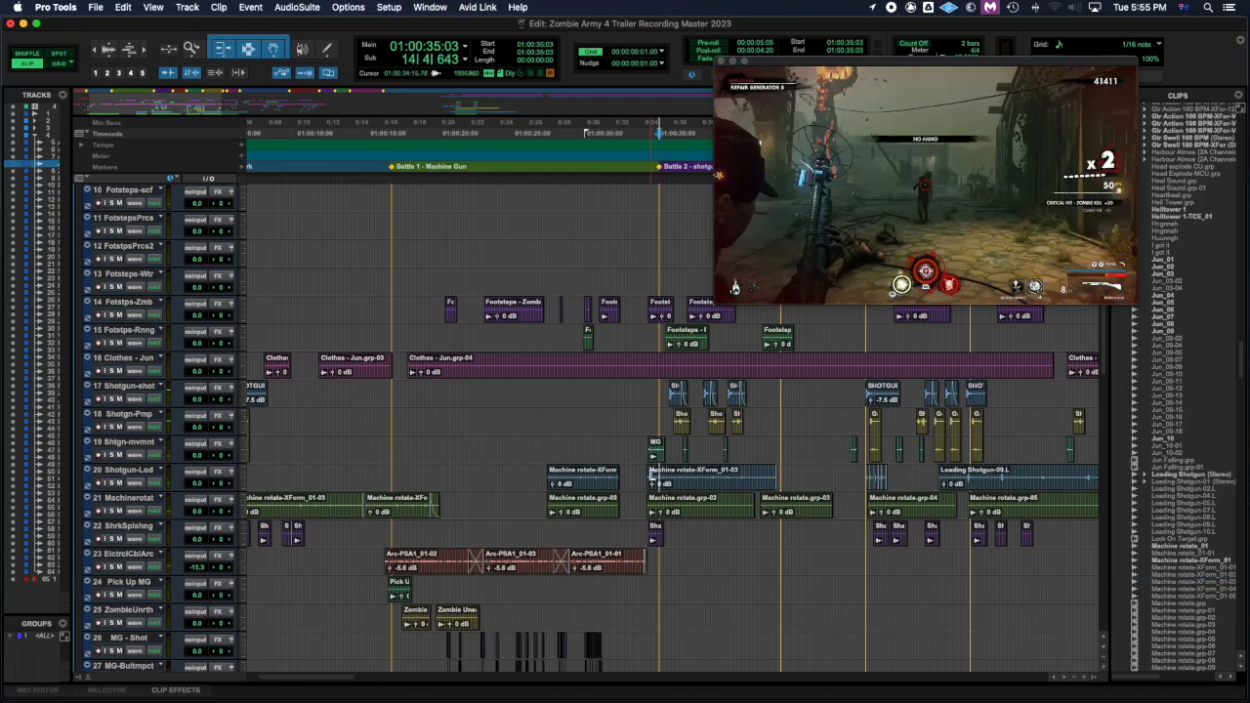
key(Tab)
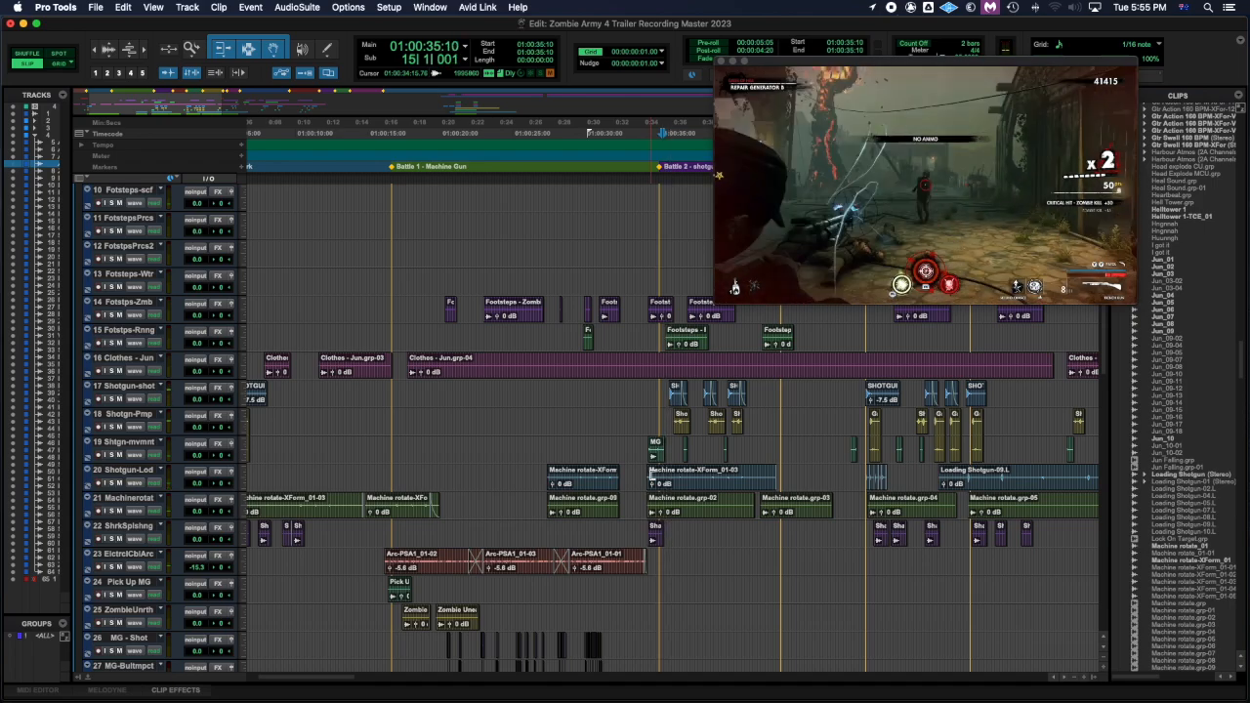
key(super+e)
click(655, 490)
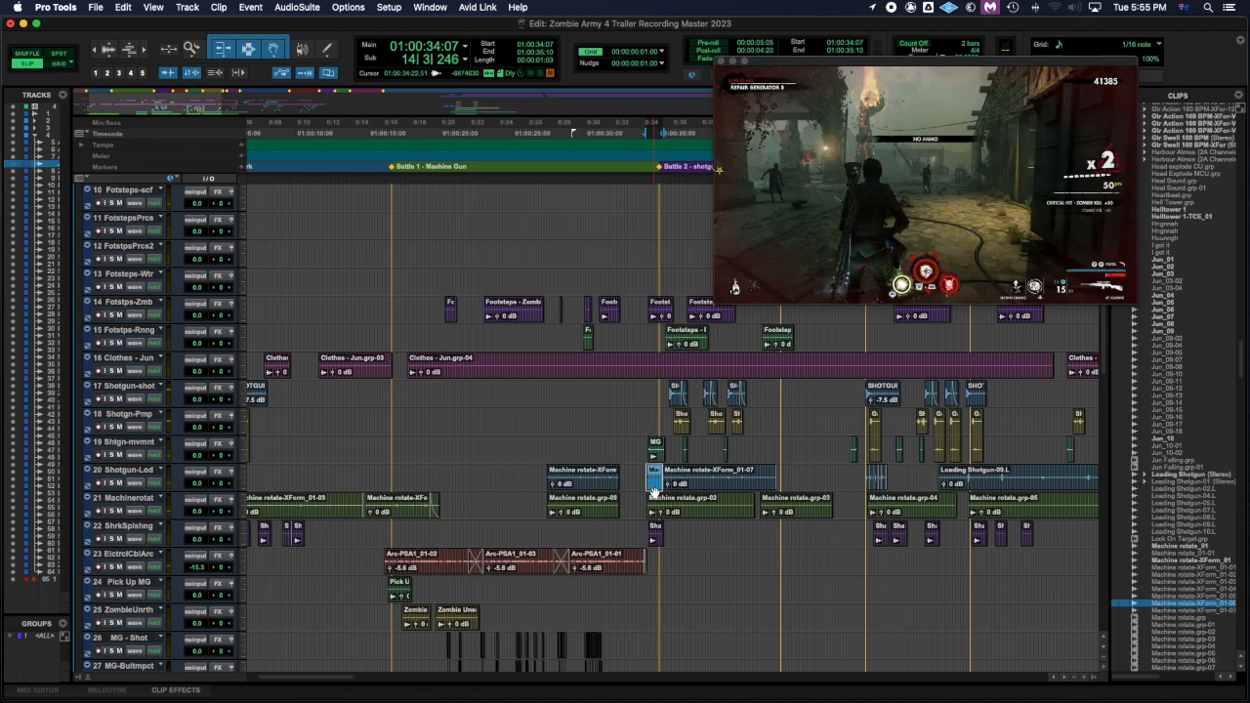
ctrl+click(693, 490)
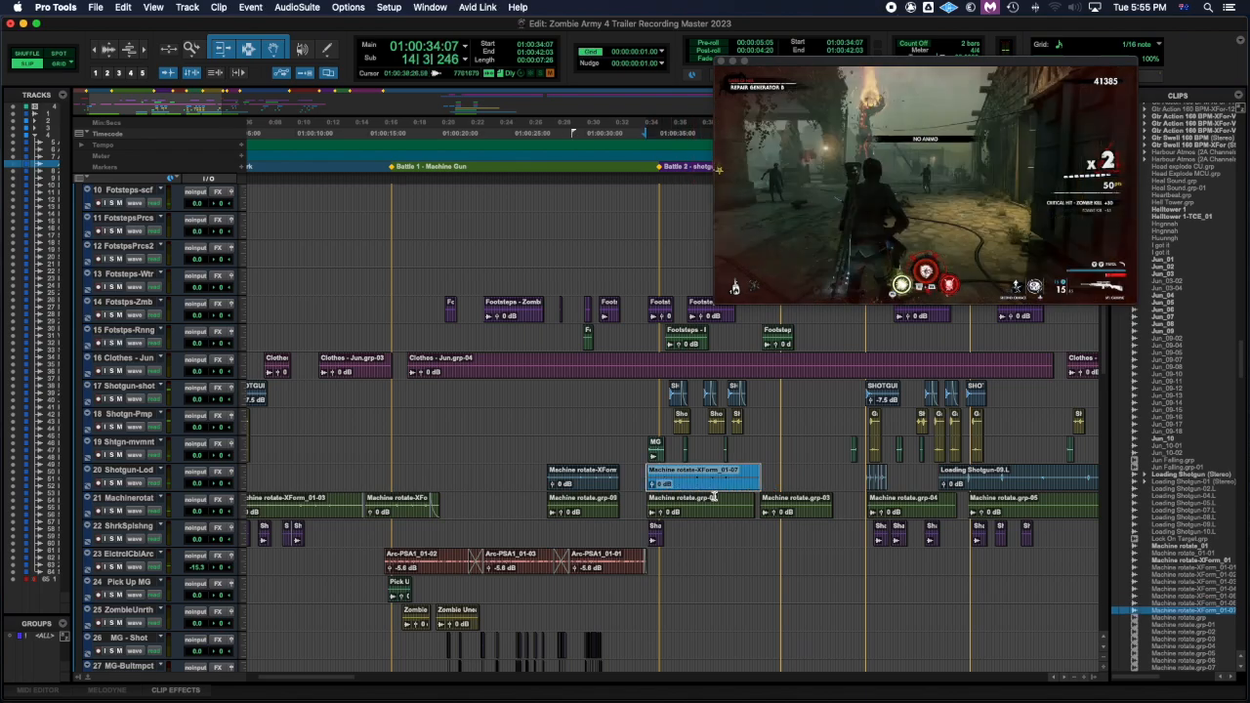
Step: Trim the end of the Shotgun-Lod copy at 01:00:34:07 to the end of Machine rotate.grp-02 and play it back from 01:00:33:21
drag(755, 472, 754, 474)
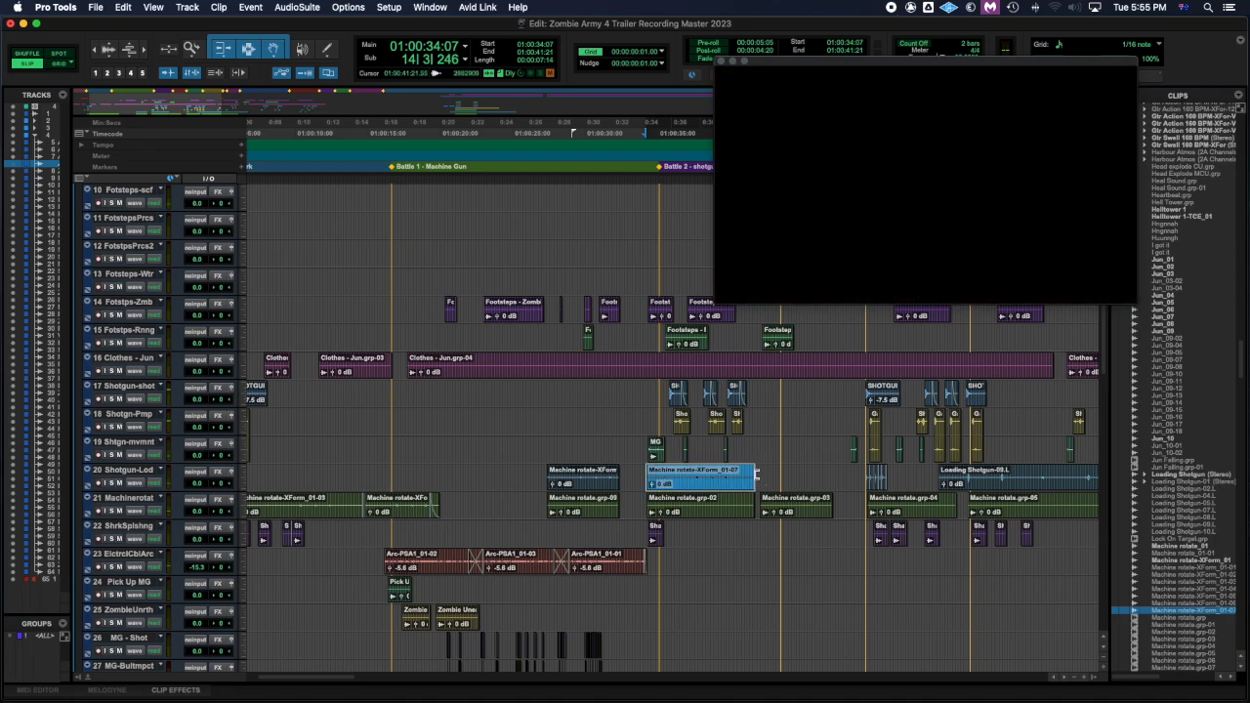
click(640, 473)
key(space)
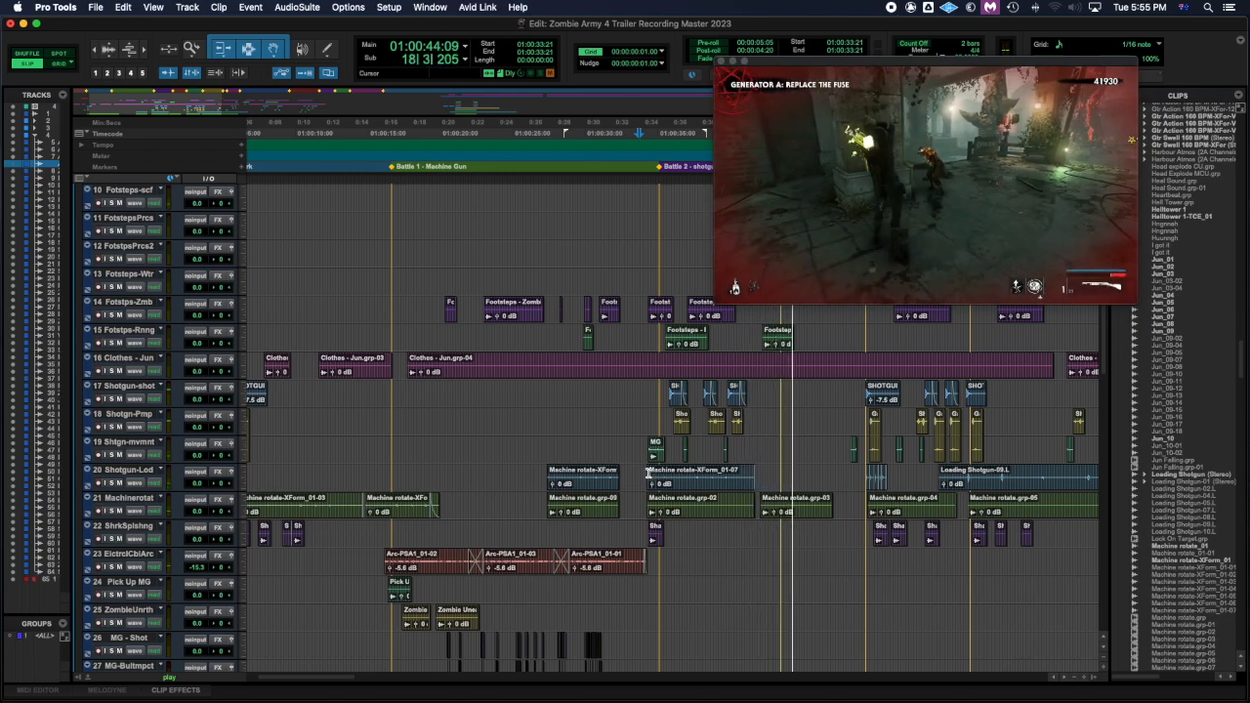
key(space)
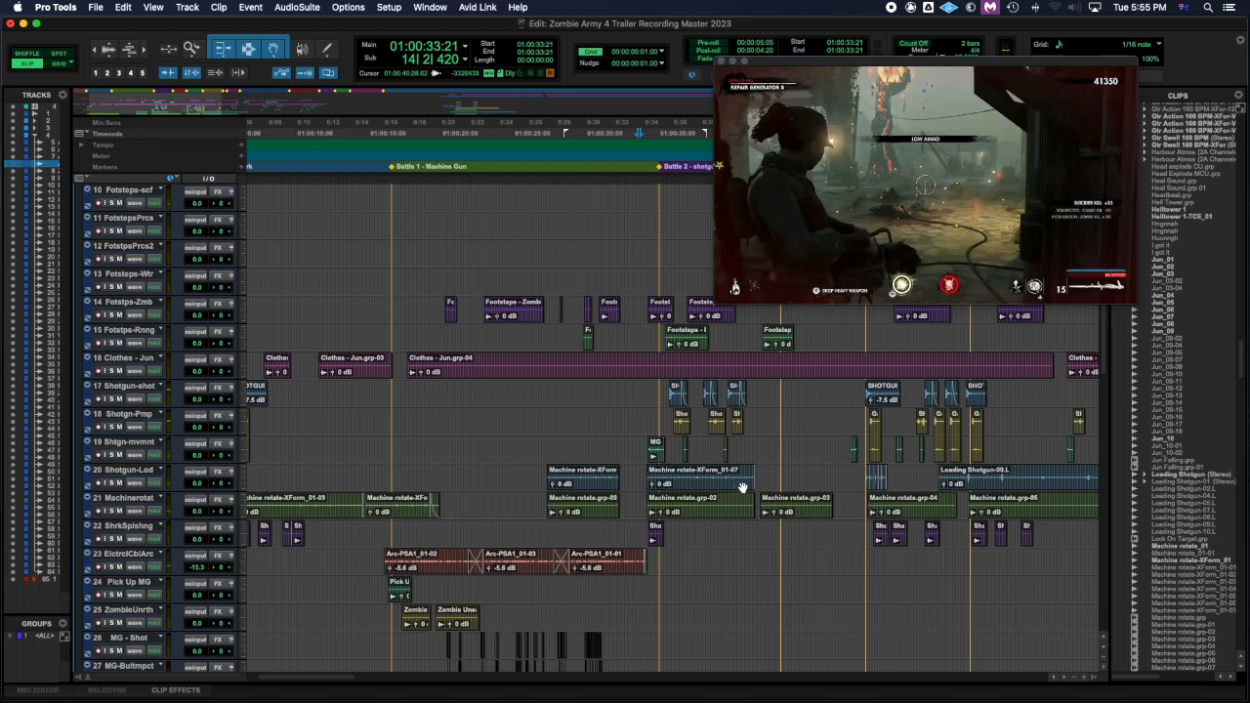
Step: Paste a machine-rotation copy on Shotgun-Lod from 01:00:42:02 to 01:00:46:24 and move all three copies down onto the Machinerotat track, replacing the old clips
click(783, 514)
key(p)
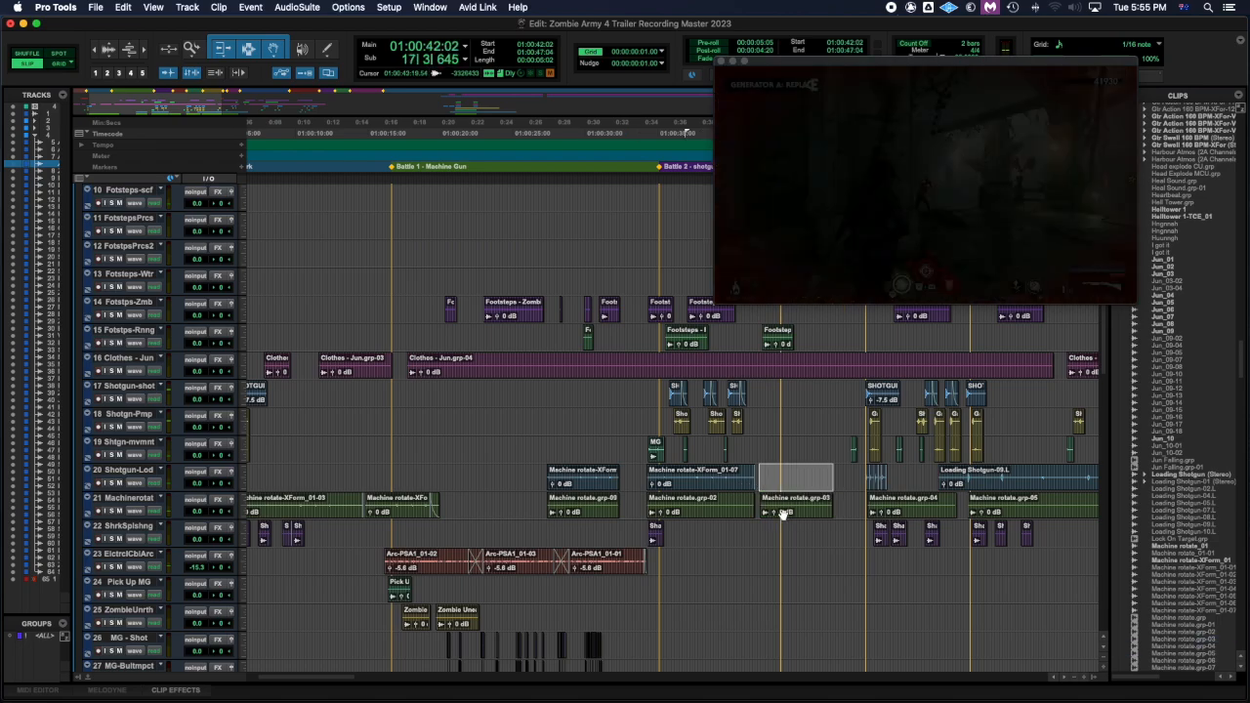
key(super+v)
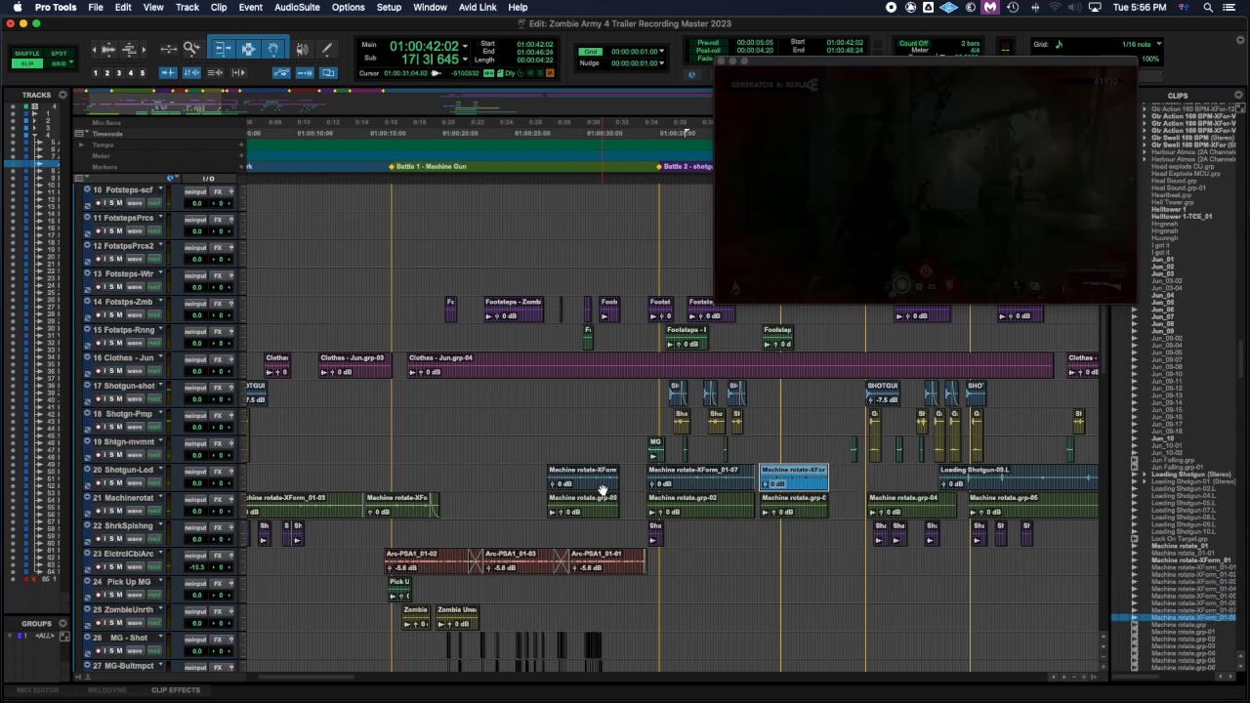
shift+click(602, 490)
drag(601, 490, 605, 503)
Step: Add a very short fade-in to the start of the Machinerotat clip at 01:00:27:12
drag(531, 504, 844, 497)
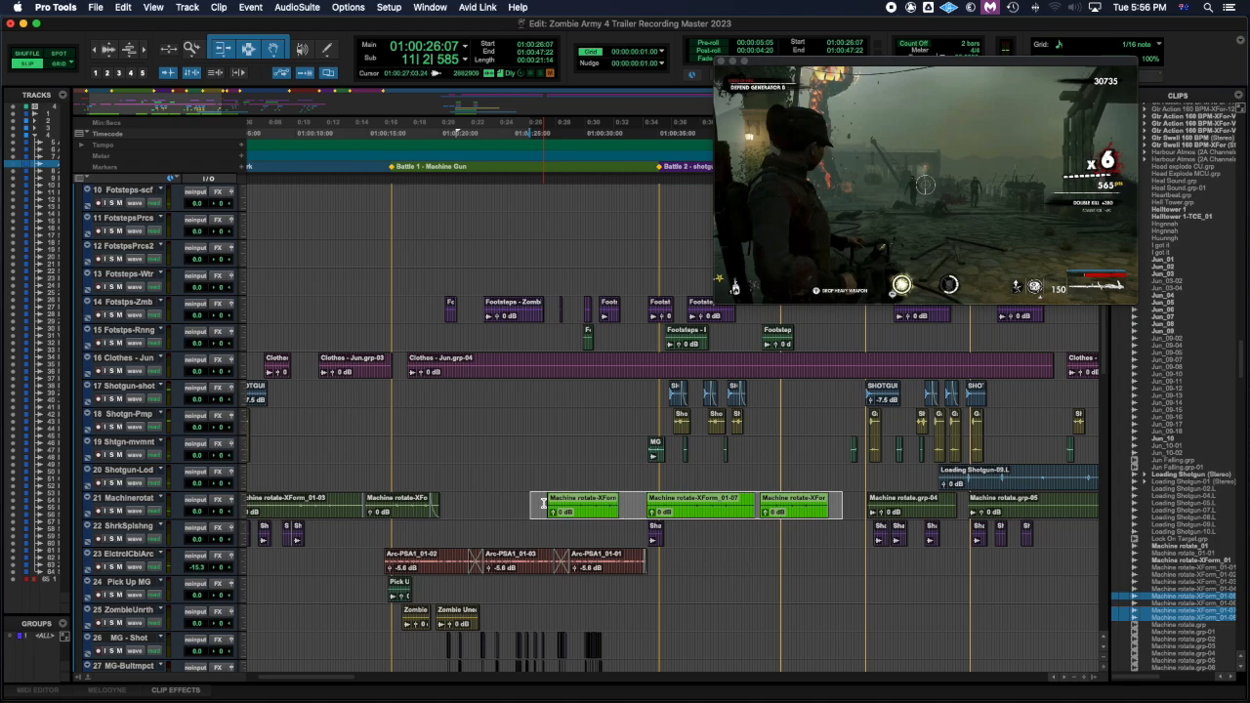
scroll(544, 504, up, 10)
scroll(754, 496, right, 2)
scroll(755, 496, up, 2)
scroll(754, 497, right, 10)
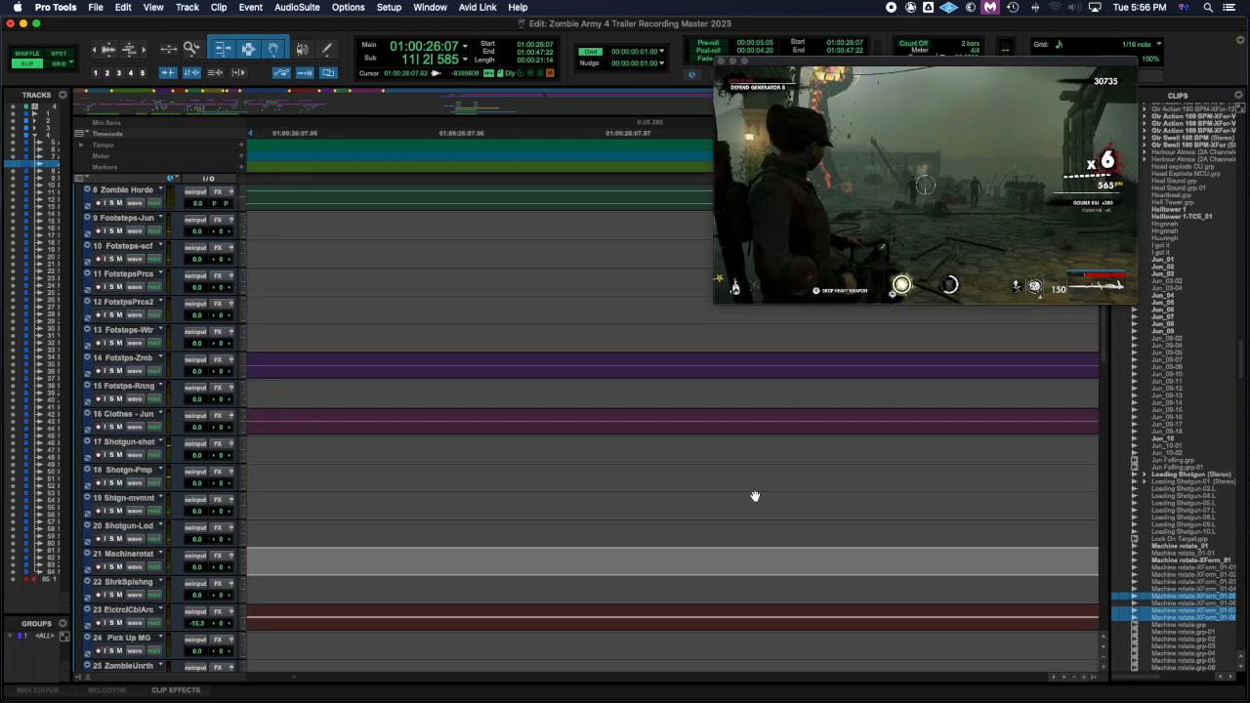
scroll(754, 496, up, 1)
key(Tab)
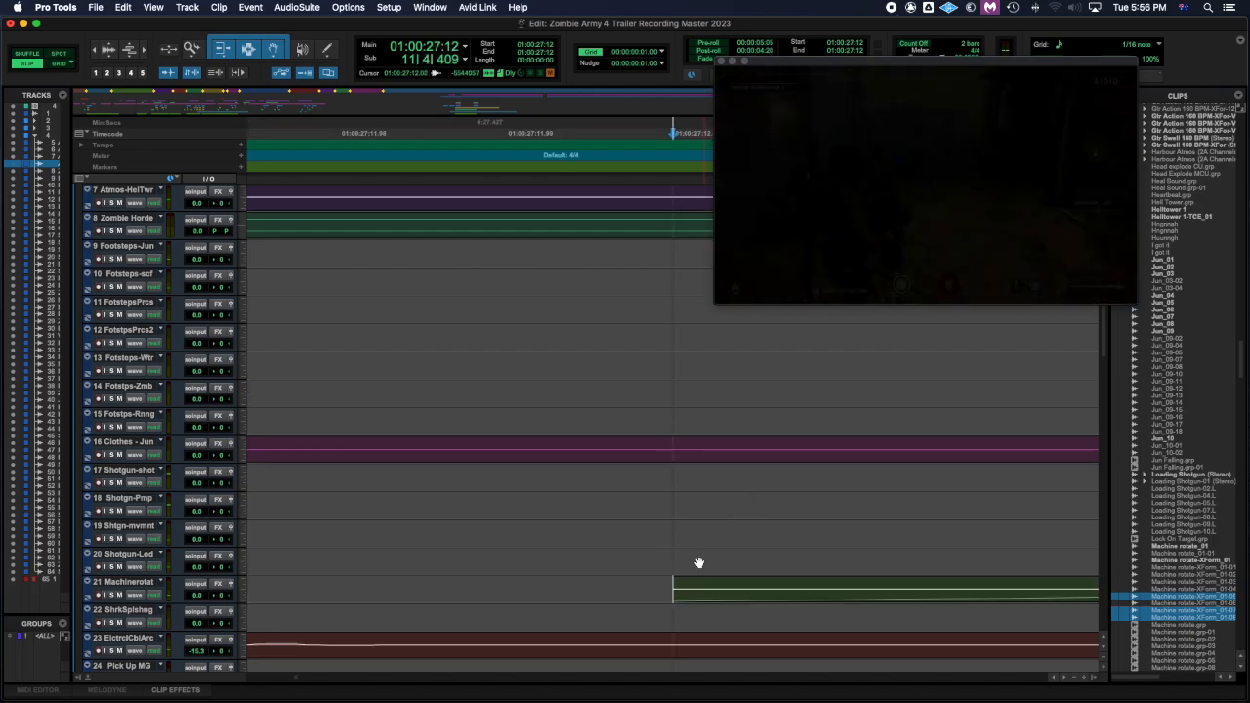
drag(700, 595, 797, 606)
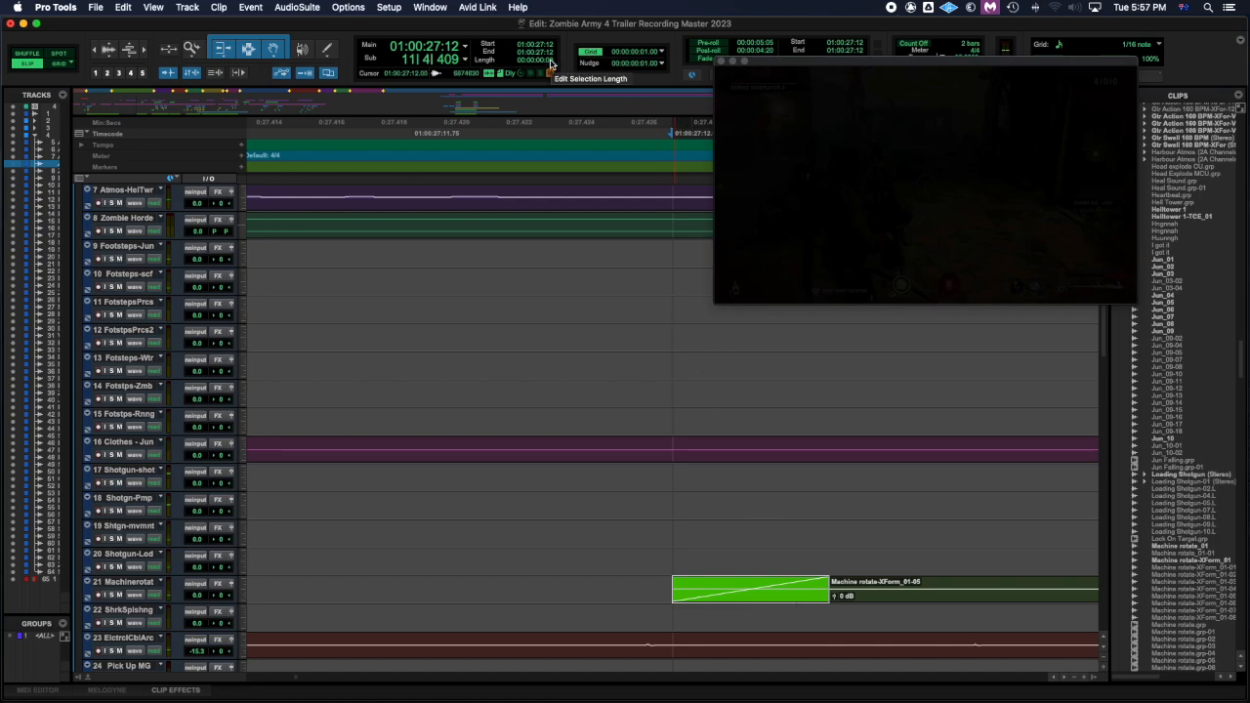
key(r)
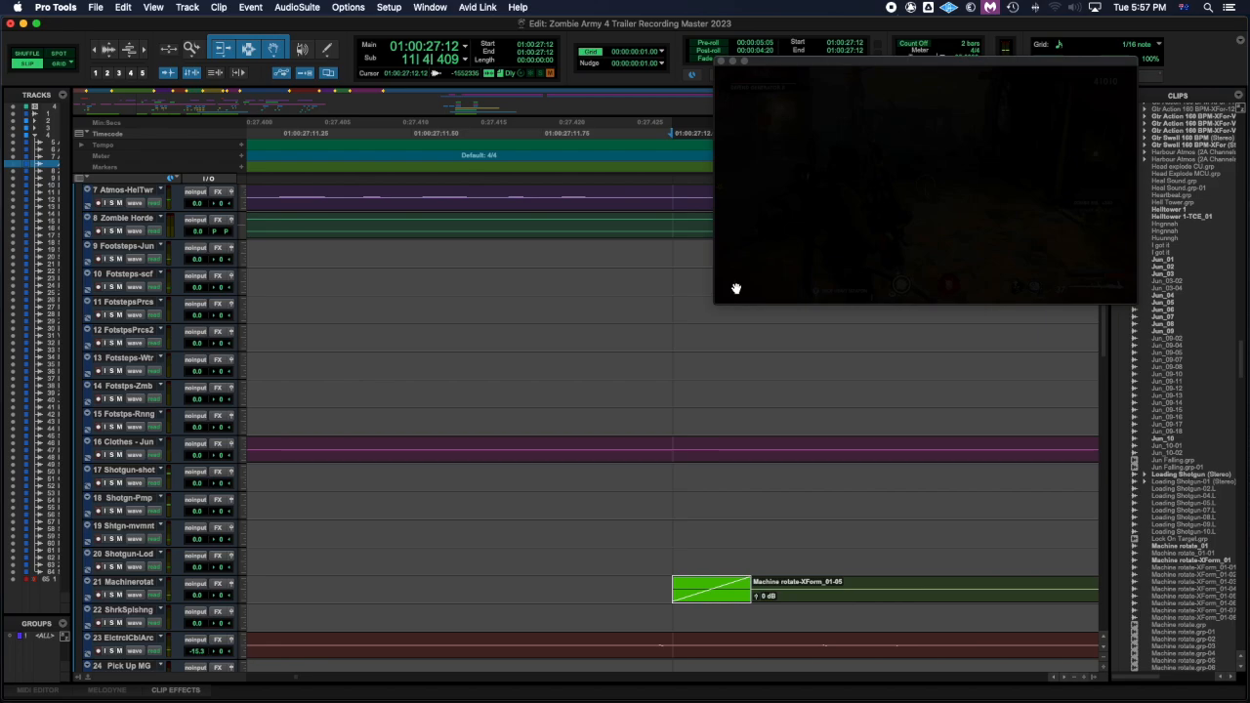
key(r)
key(r)
Step: Play back the start of the faded-in Machinerotat clip from 01:00:27:11
shift+click(800, 582)
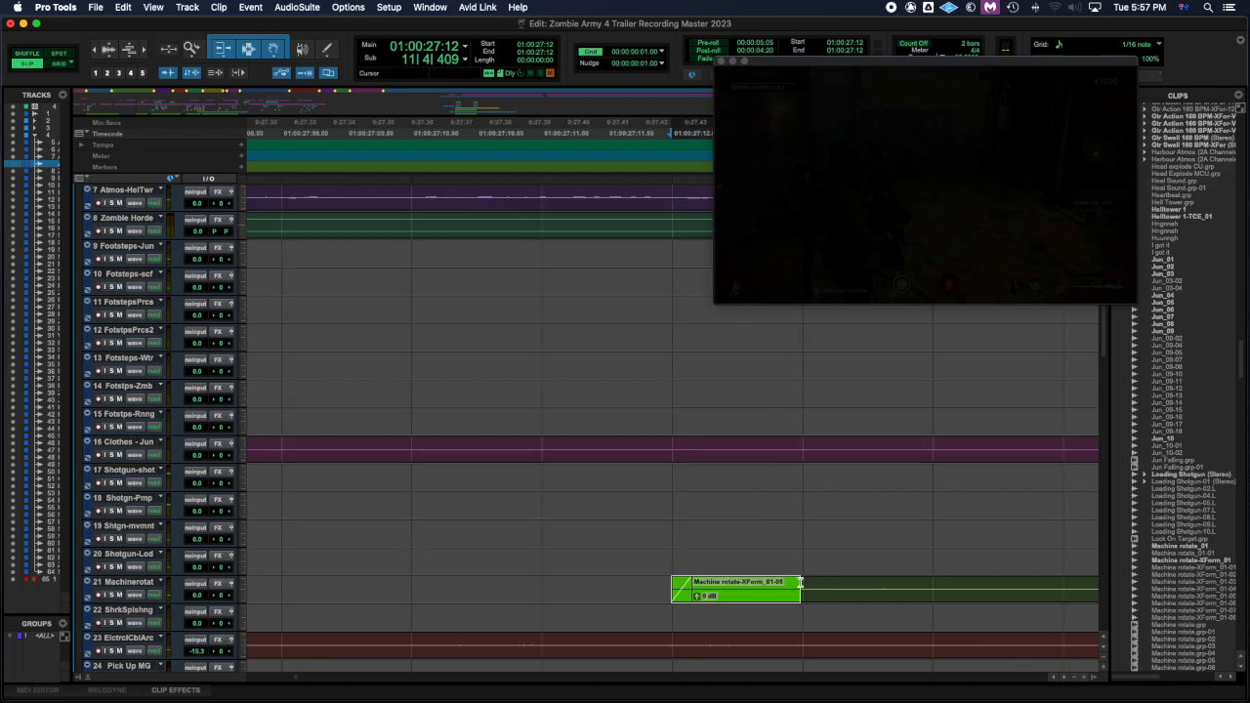
key(space)
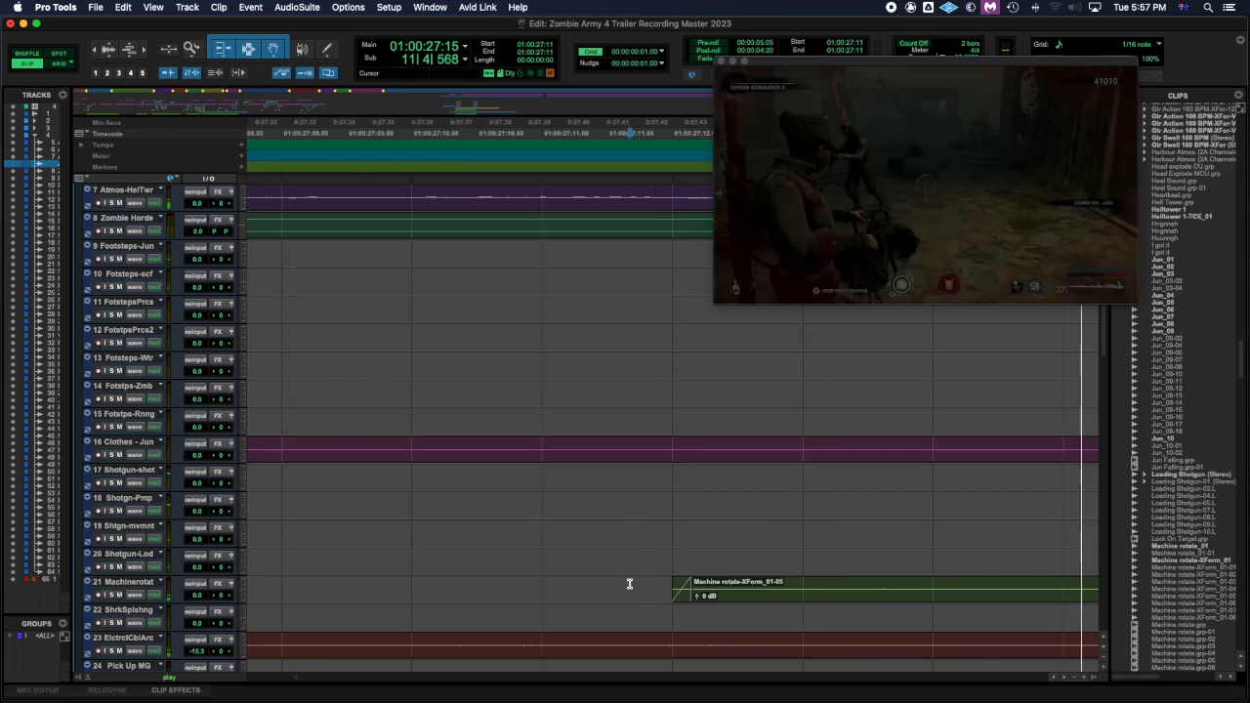
key(space)
Step: Select the row of Machinerotat clips from 01:00:03:12 to 01:01:17:27 to review them, and clear the selection
key(r)
key(r)
key(r)
key(r)
key(r)
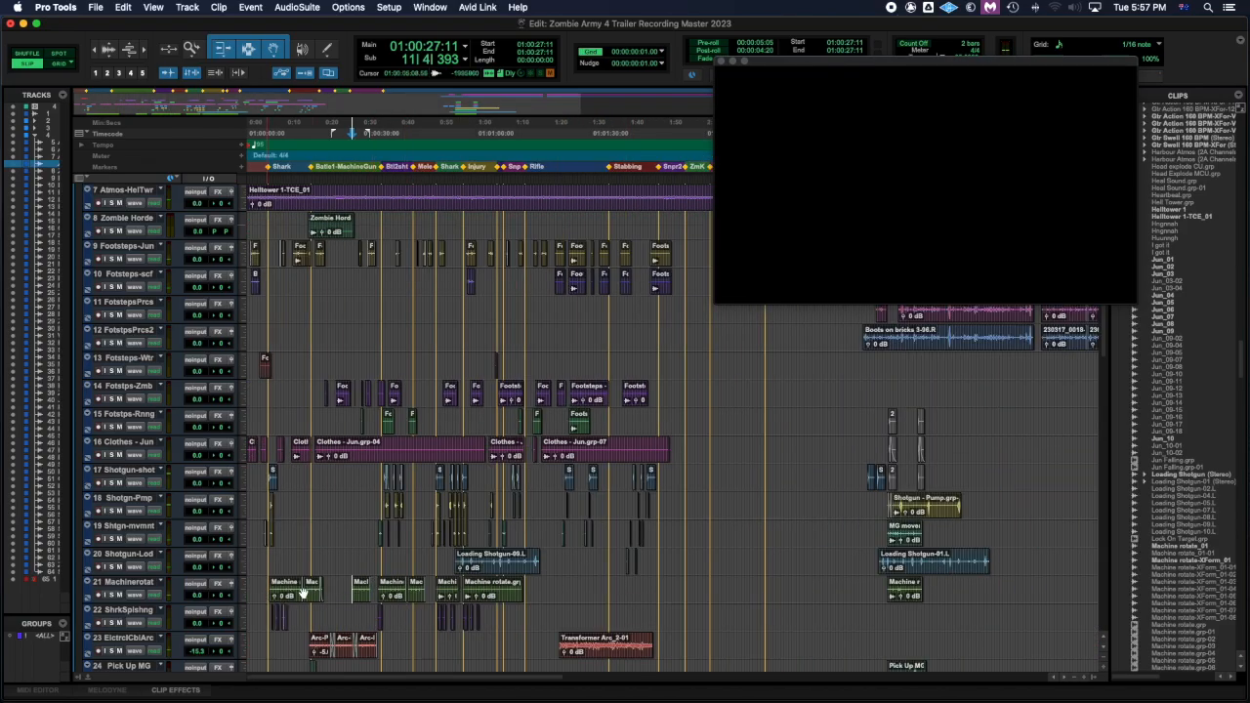
drag(544, 587, 260, 587)
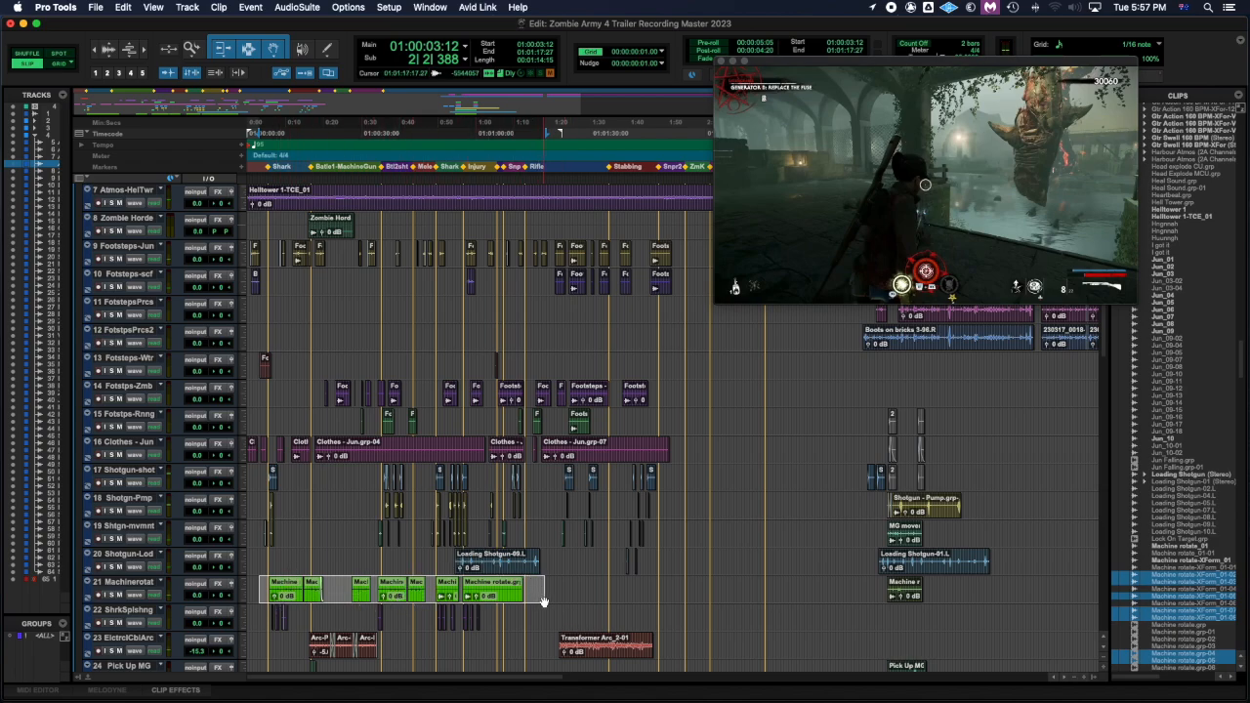
click(599, 595)
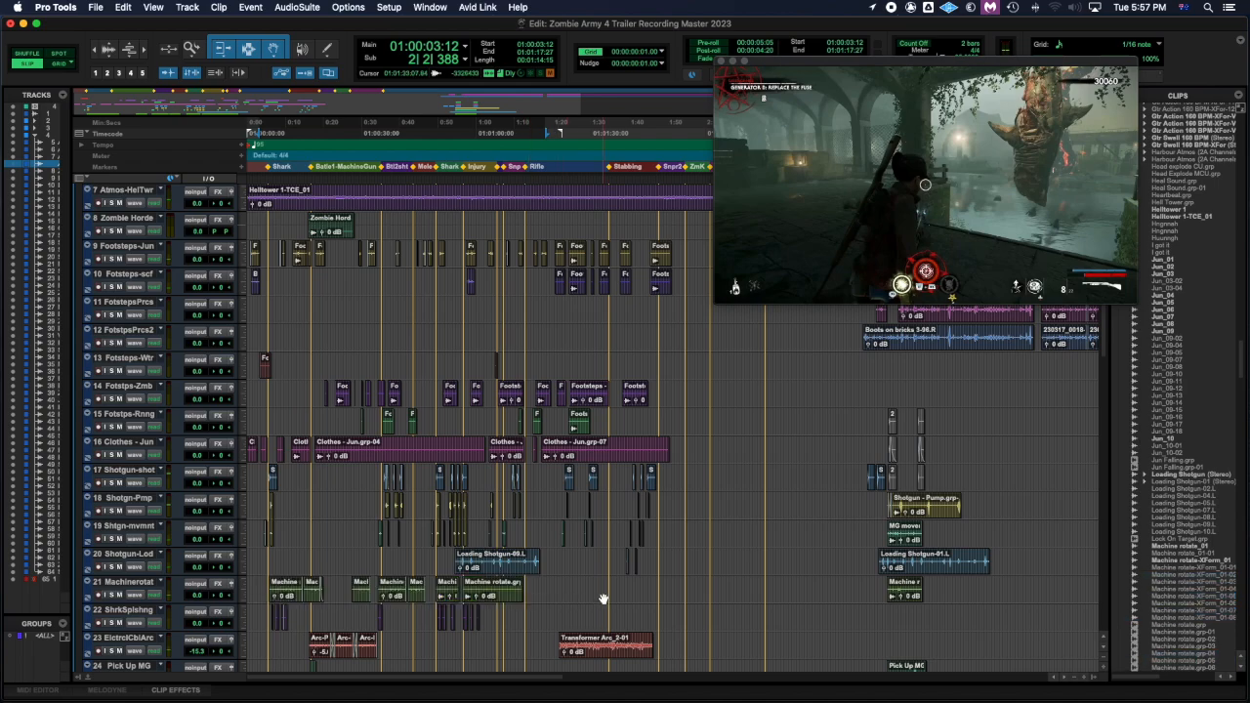
Step: Paste a copy of Machine rotate-XForm_01-03 onto the ElctrclCblArc track at 01:00:49:15, below the start of Machine rotate.grp-04
click(444, 598)
click(490, 597)
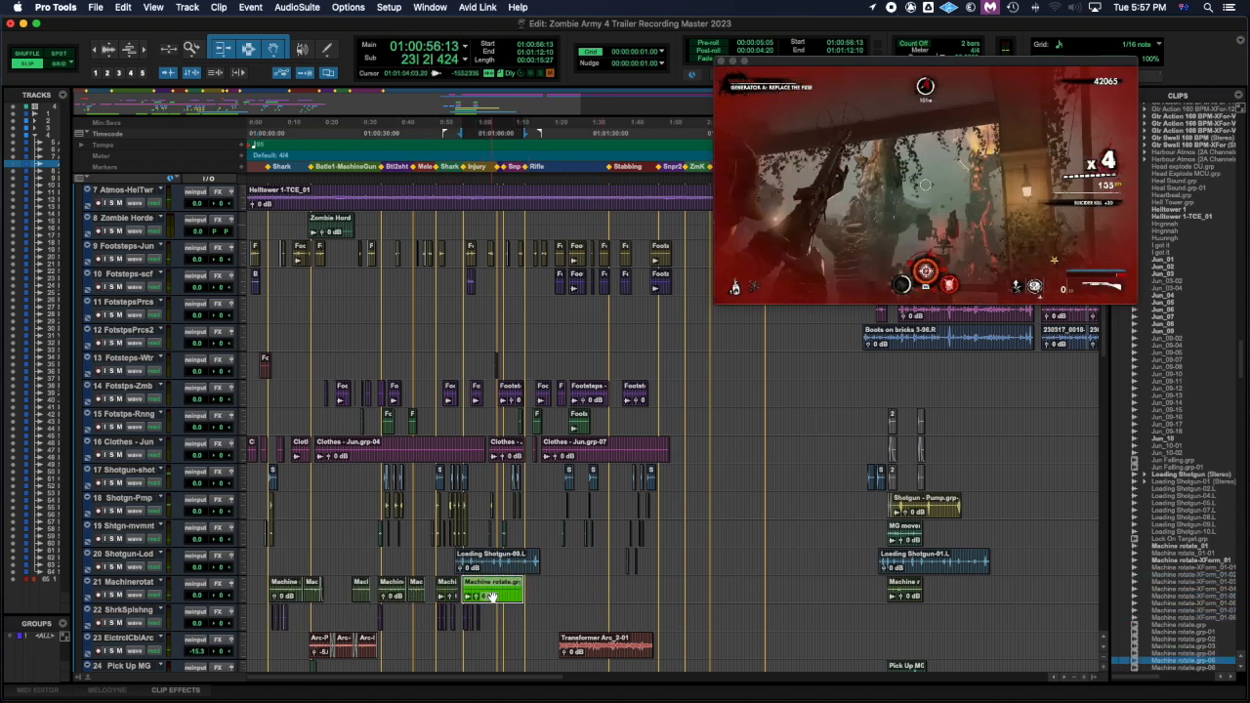
key(t)
key(t)
key(t)
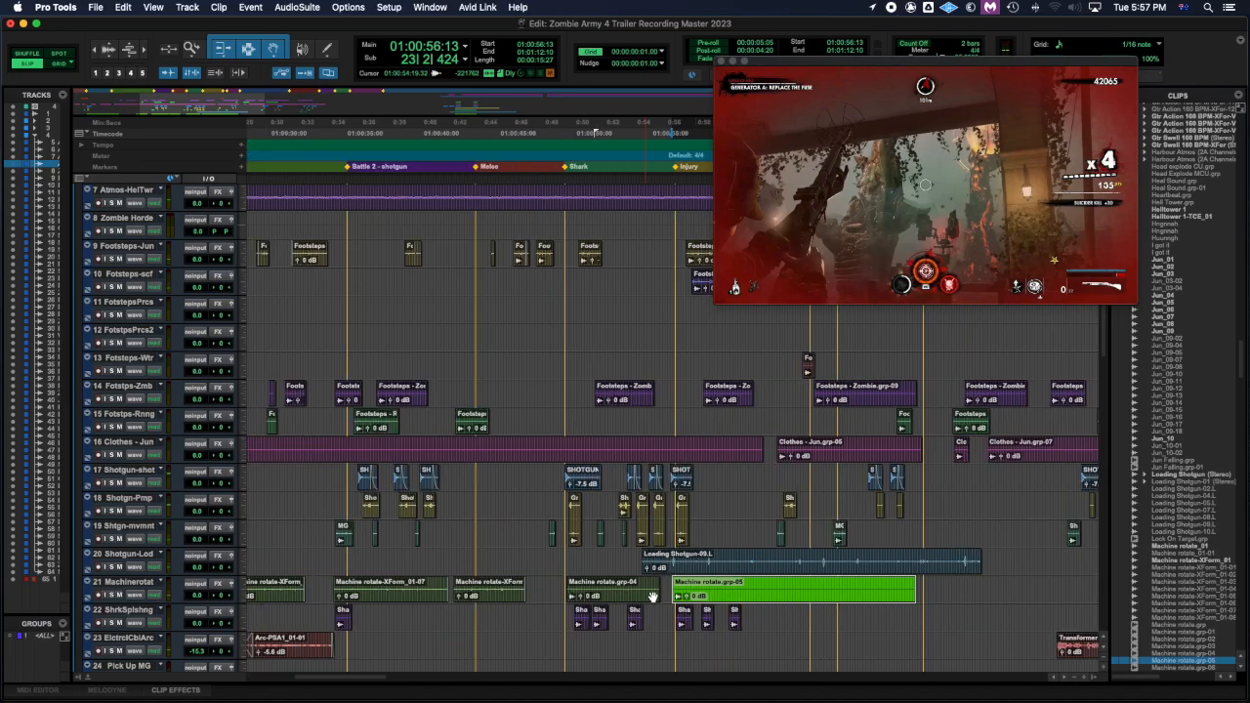
key(t)
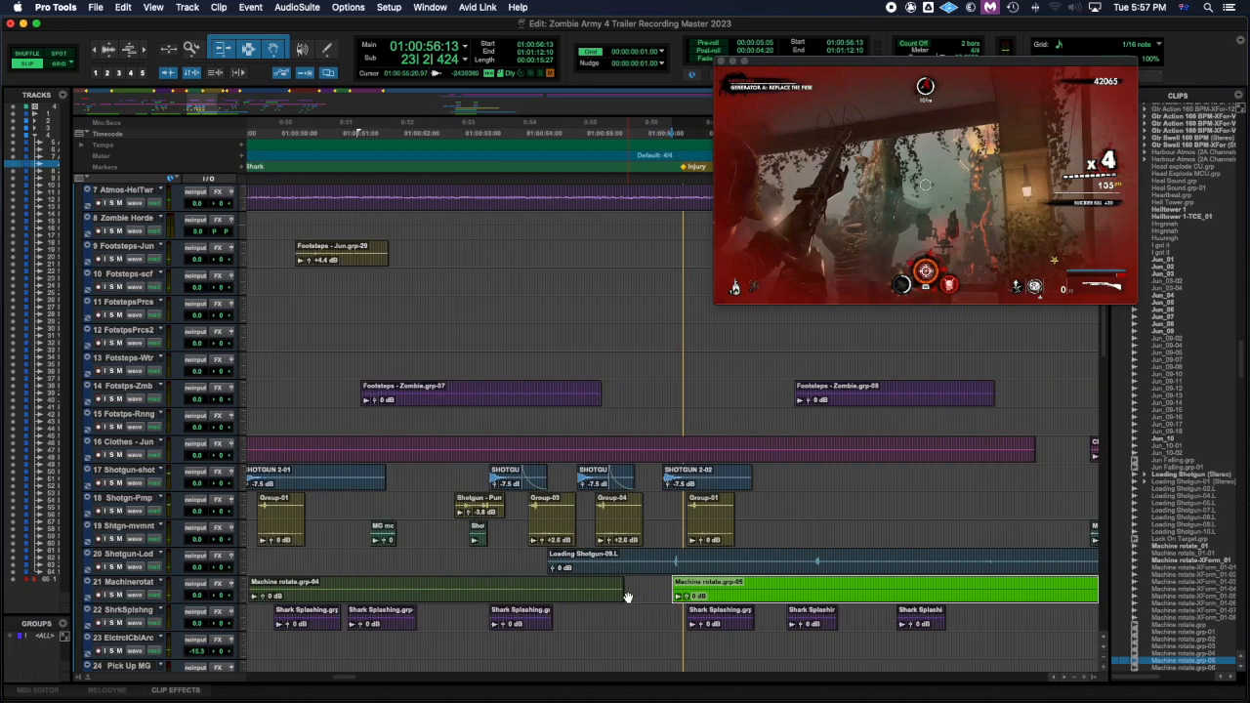
scroll(628, 596, left, 5)
scroll(628, 597, down, 4)
click(631, 379)
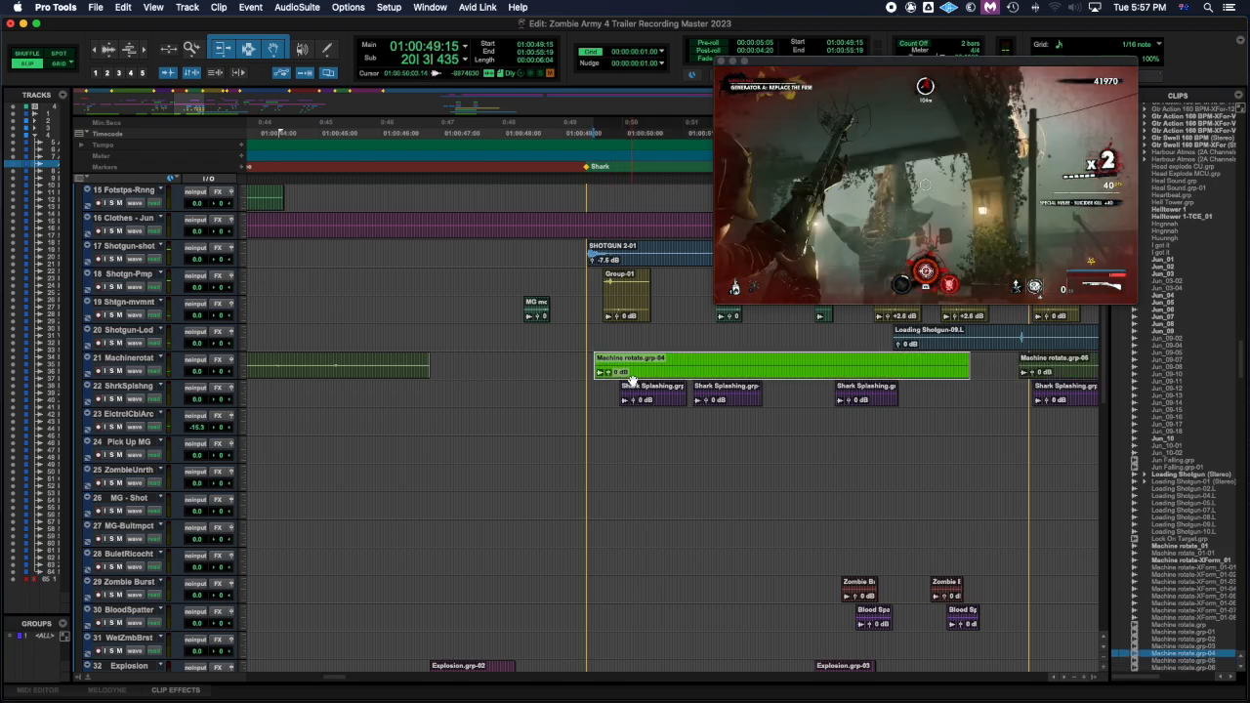
key(semicolon)
key(semicolon)
key(super+v)
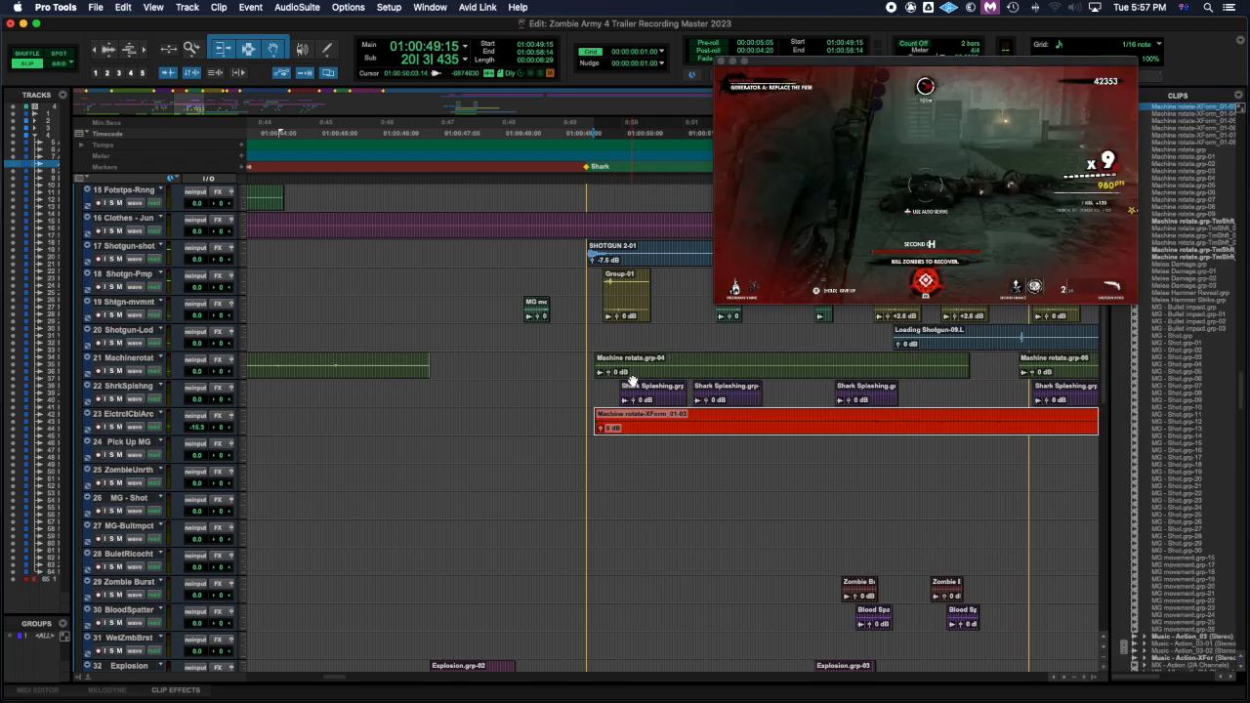
scroll(790, 417, right, 3)
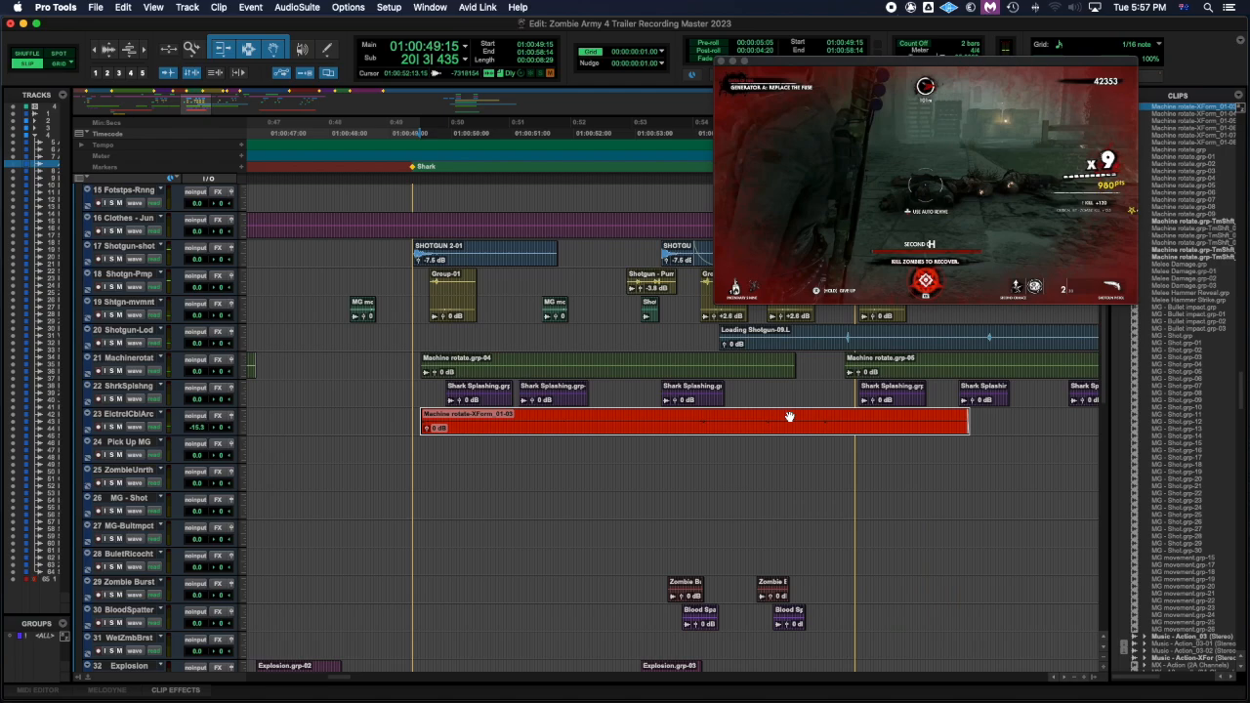
click(778, 377)
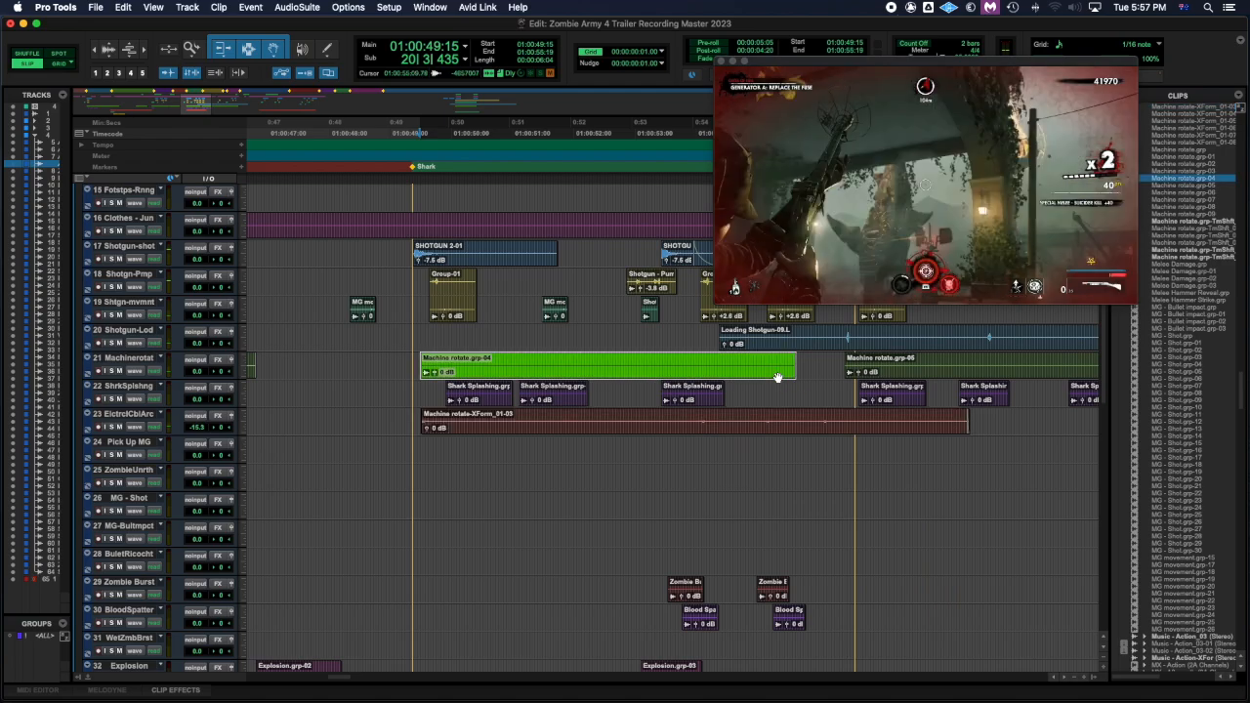
key(semicolon)
key(semicolon)
key(super+t)
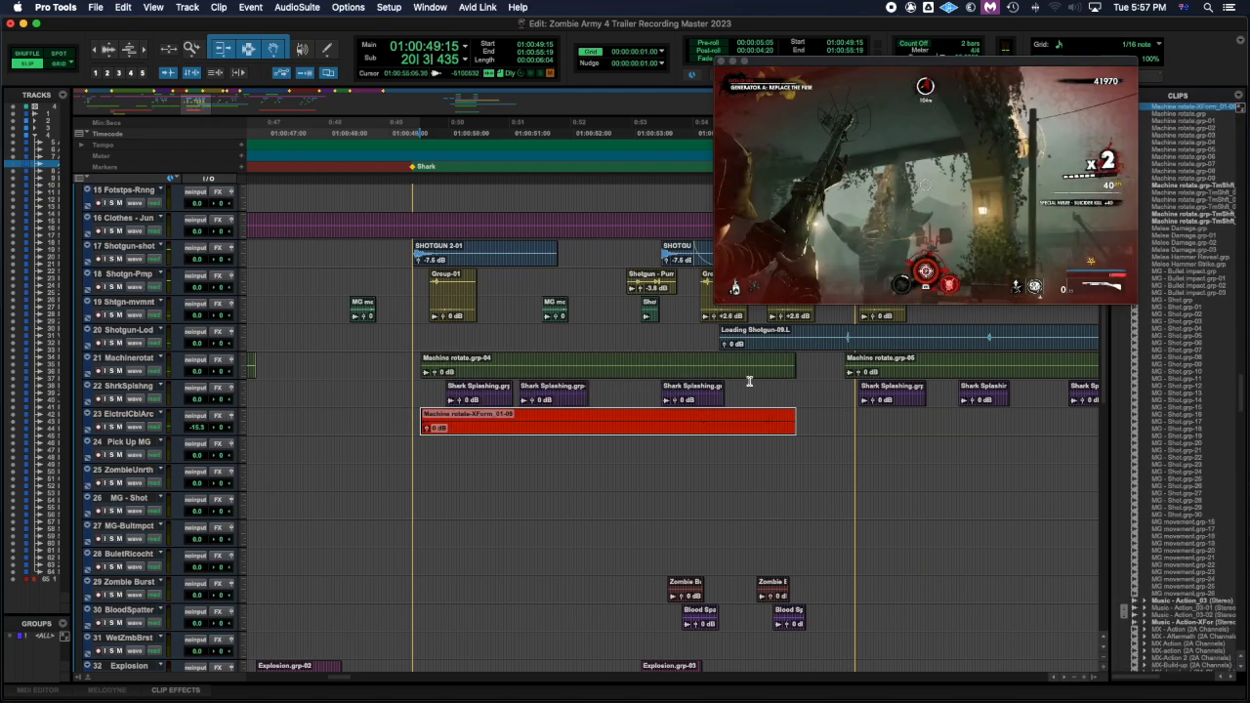
drag(648, 424, 645, 371)
key(super+z)
key(super+z)
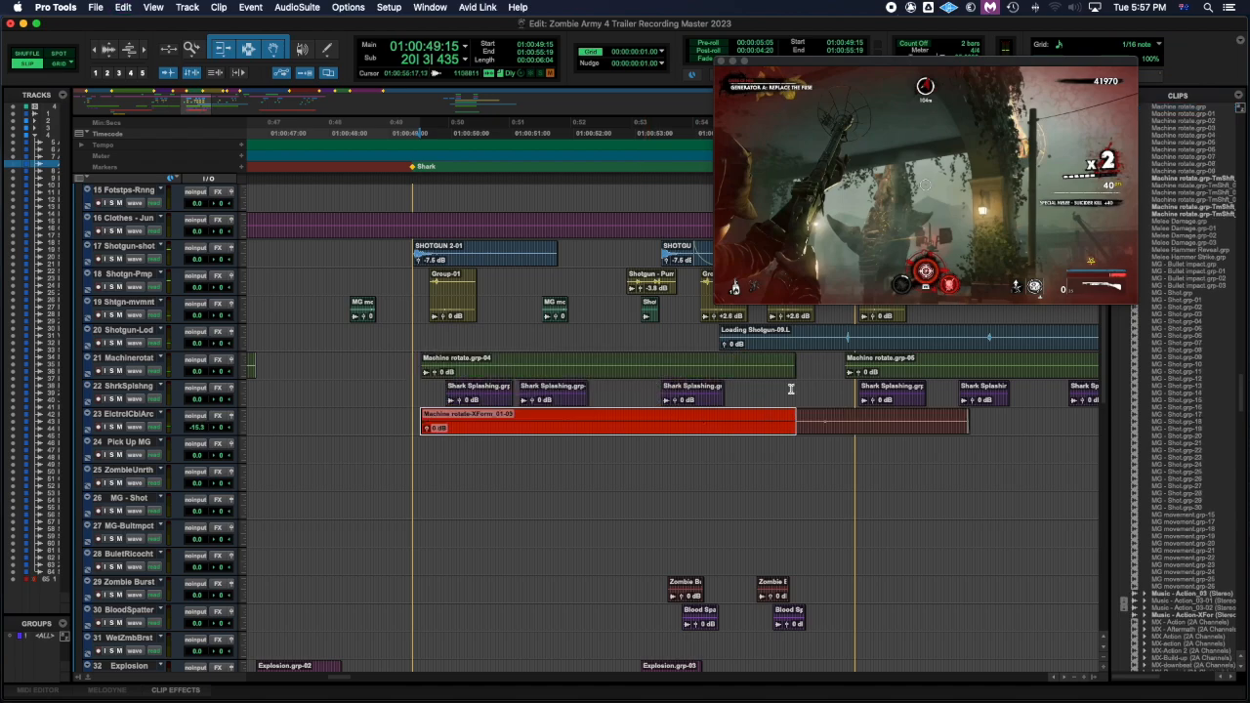
Step: Move the ElctrclCblArc copy earlier so that it ends with Machine rotate.grp-04 at 01:00:55:19
click(800, 360)
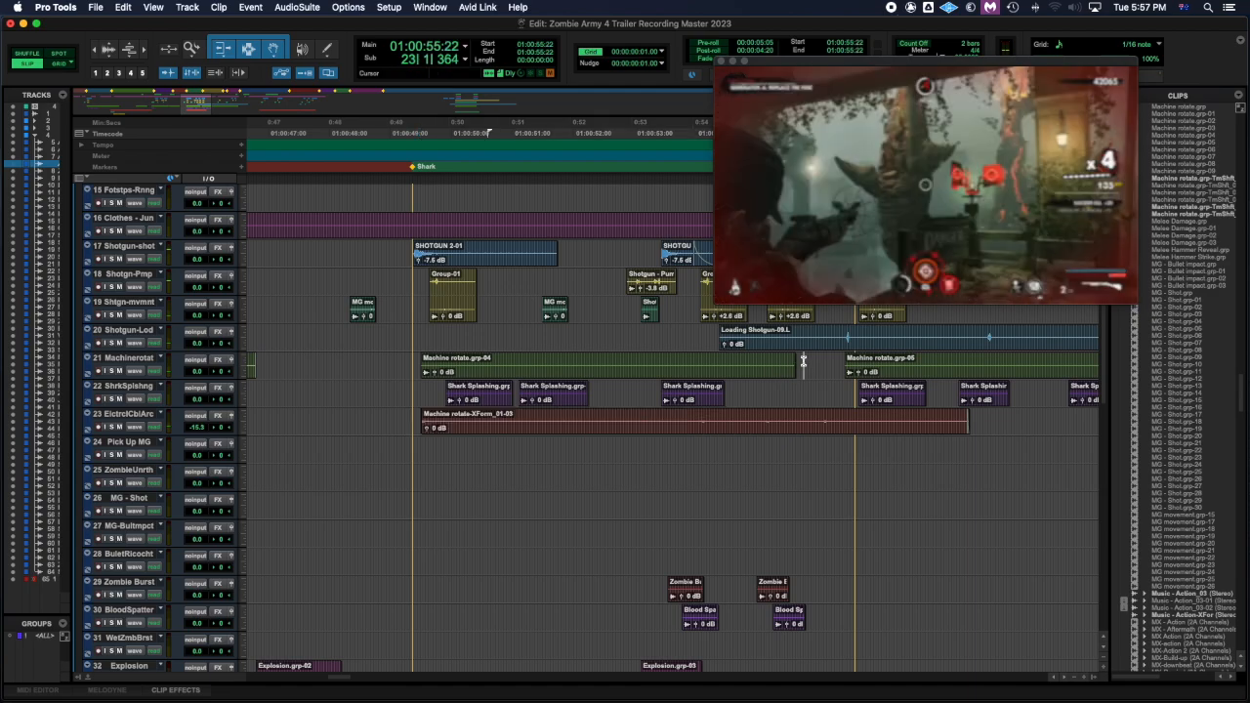
key(super+Tab)
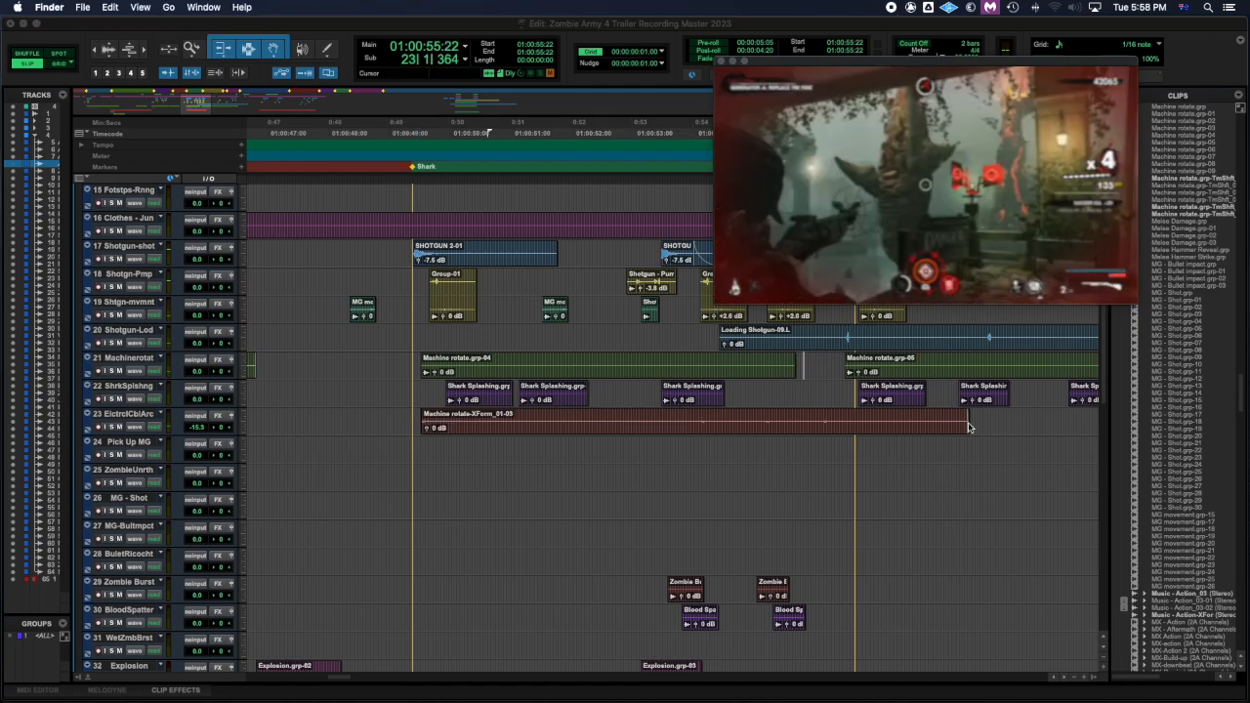
click(801, 366)
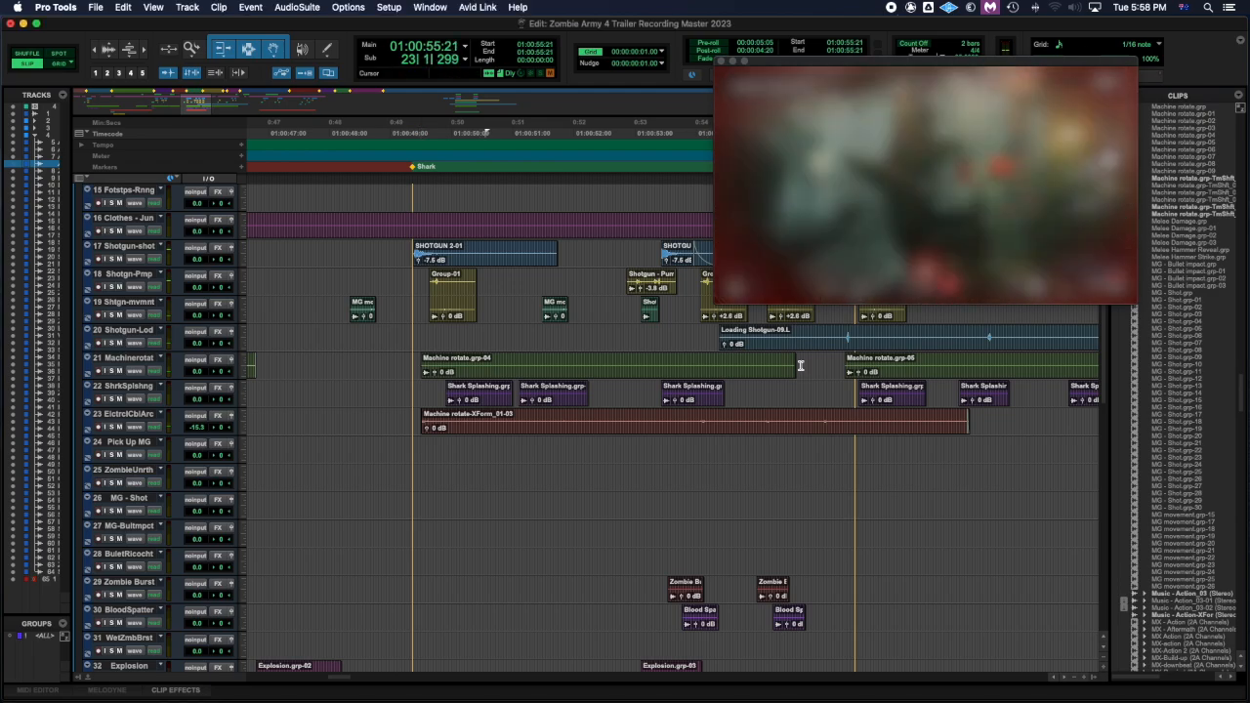
ctrl+super+click(924, 427)
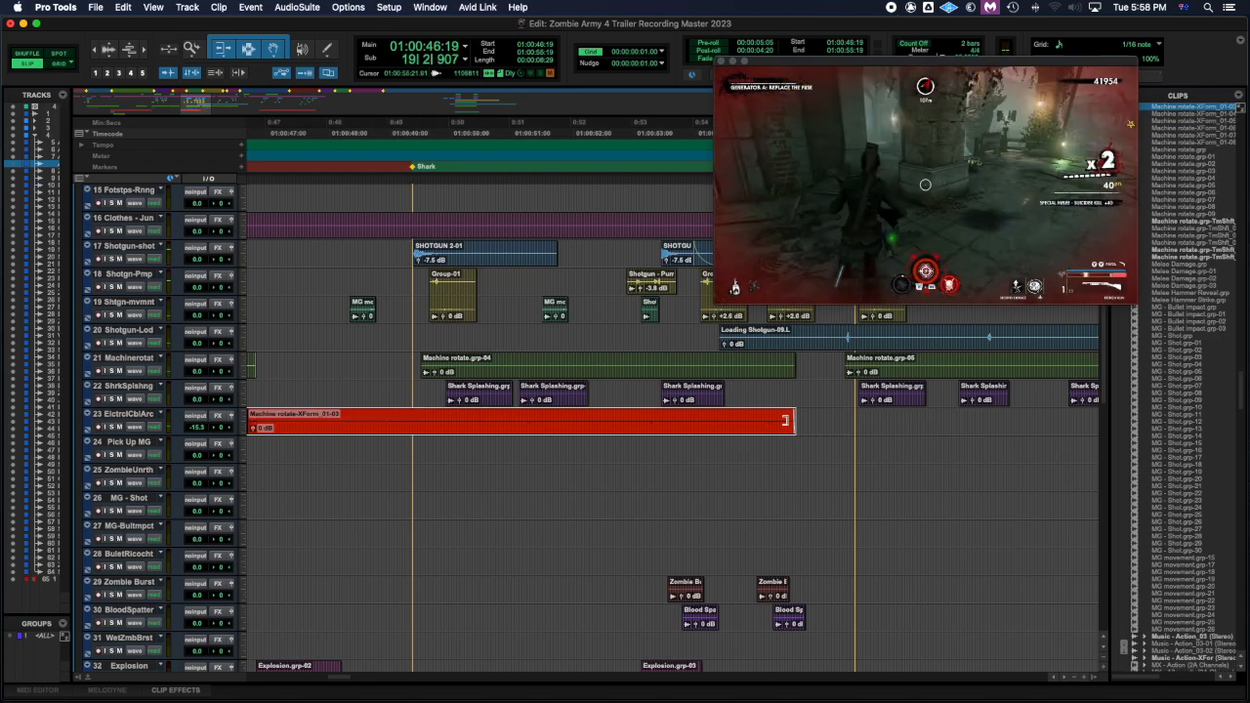
Step: Play the shark scene from 01:00:49:08 and 01:00:48:26 to check the repositioned rotation sound against the picture
click(408, 419)
key(space)
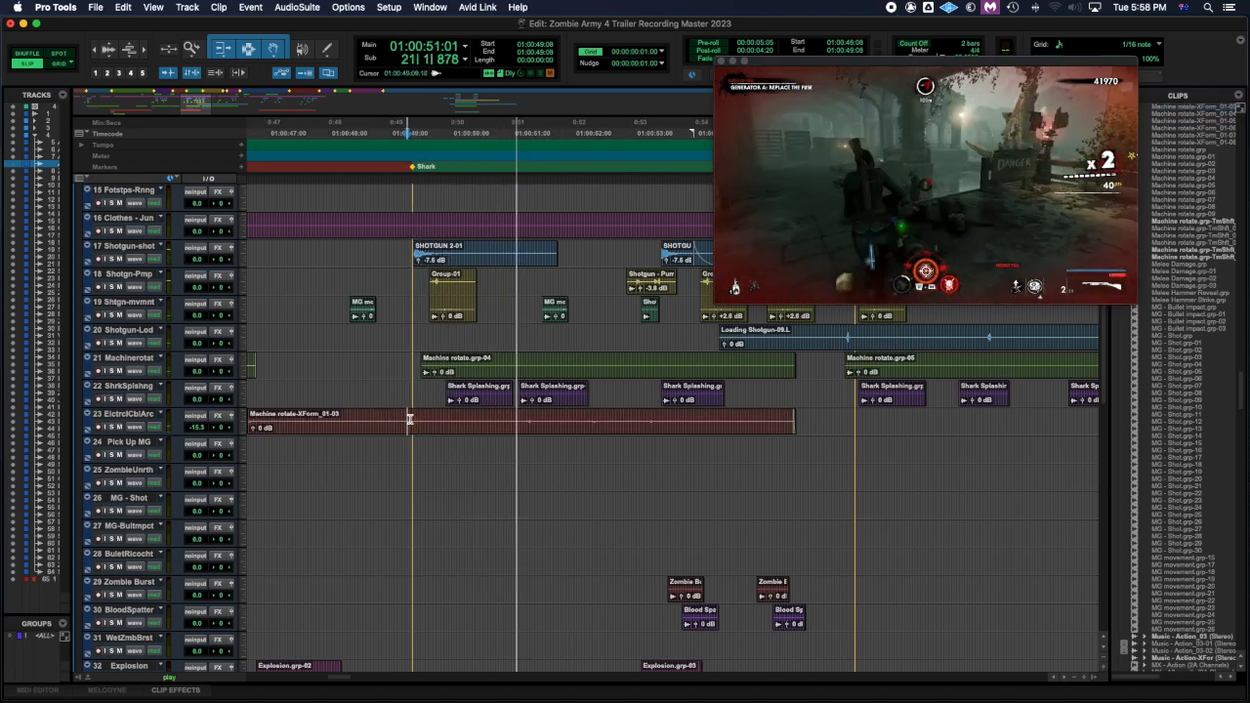
key(space)
click(382, 418)
key(space)
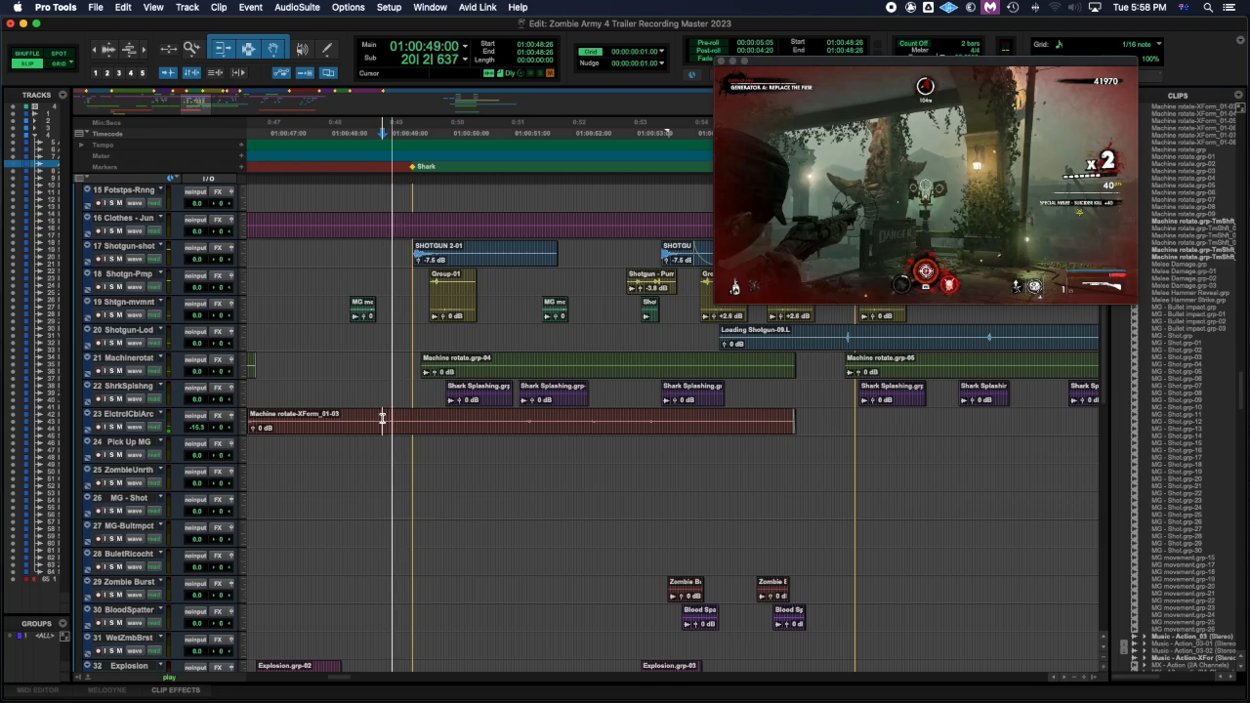
key(space)
key(space)
key(space)
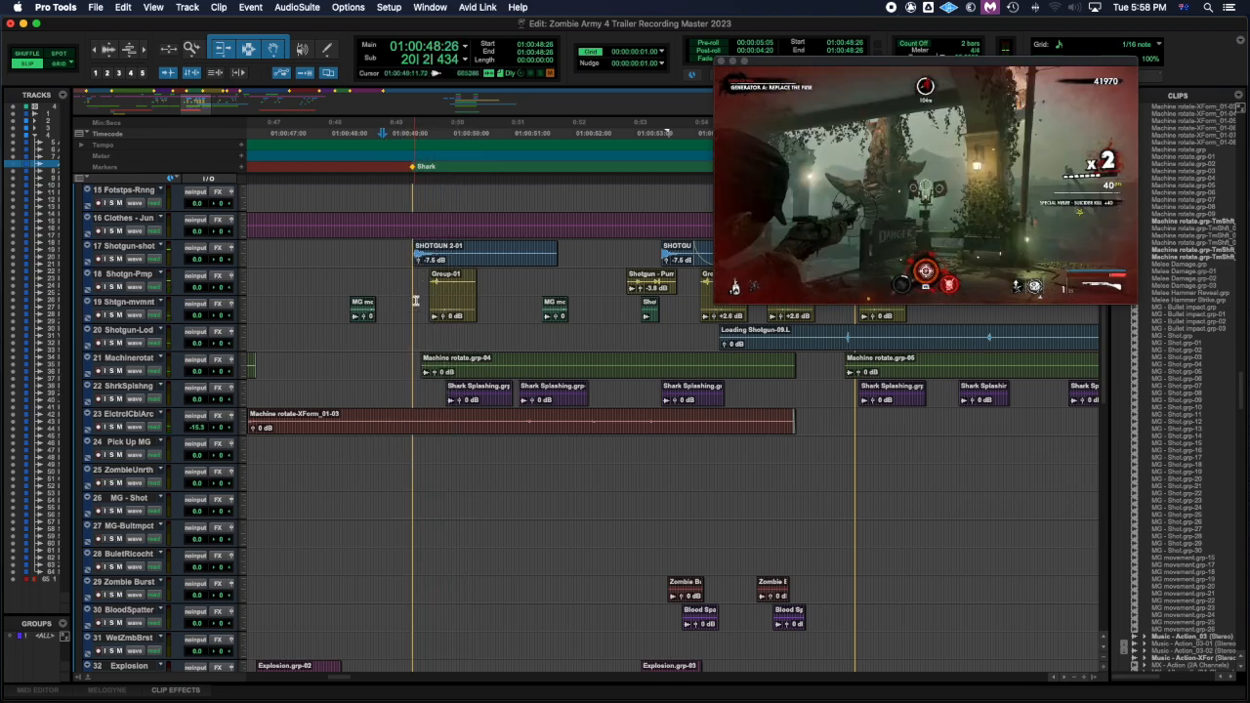
key(space)
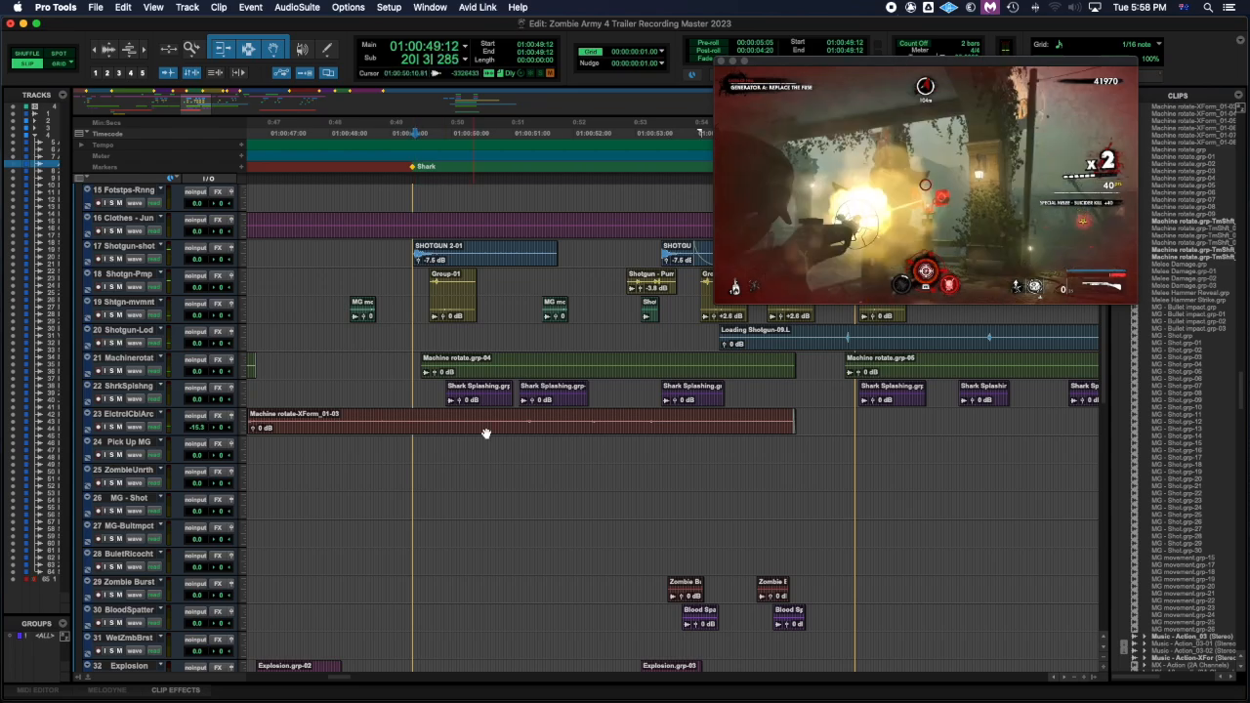
Step: Trim the copy to the range 01:00:49:15 to 01:00:55:19 and move it onto the Machinerotat track over Machine rotate.grp-04
click(486, 427)
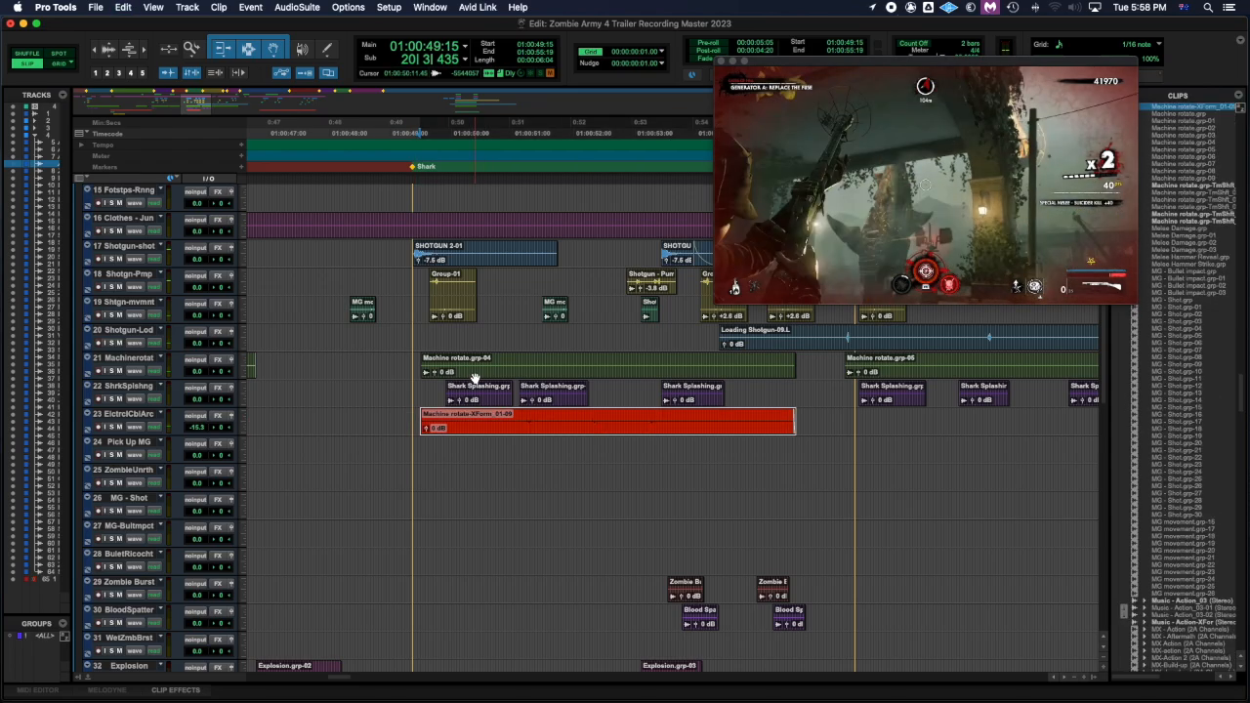
drag(524, 433, 519, 384)
click(401, 361)
key(space)
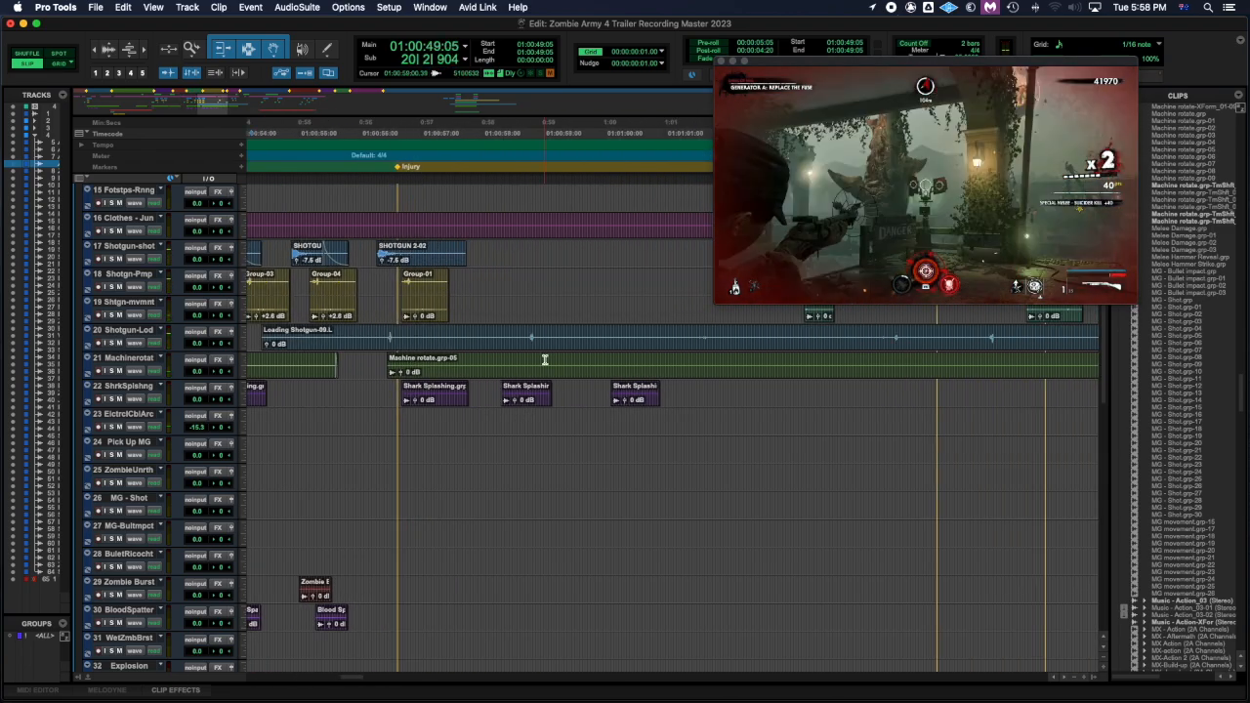
Step: Paste Machine rotate-XForm_01-03 onto the Machinerotat track at 01:00:56:13, over the start of Machine rotate.grp-05
click(551, 374)
key(super+v)
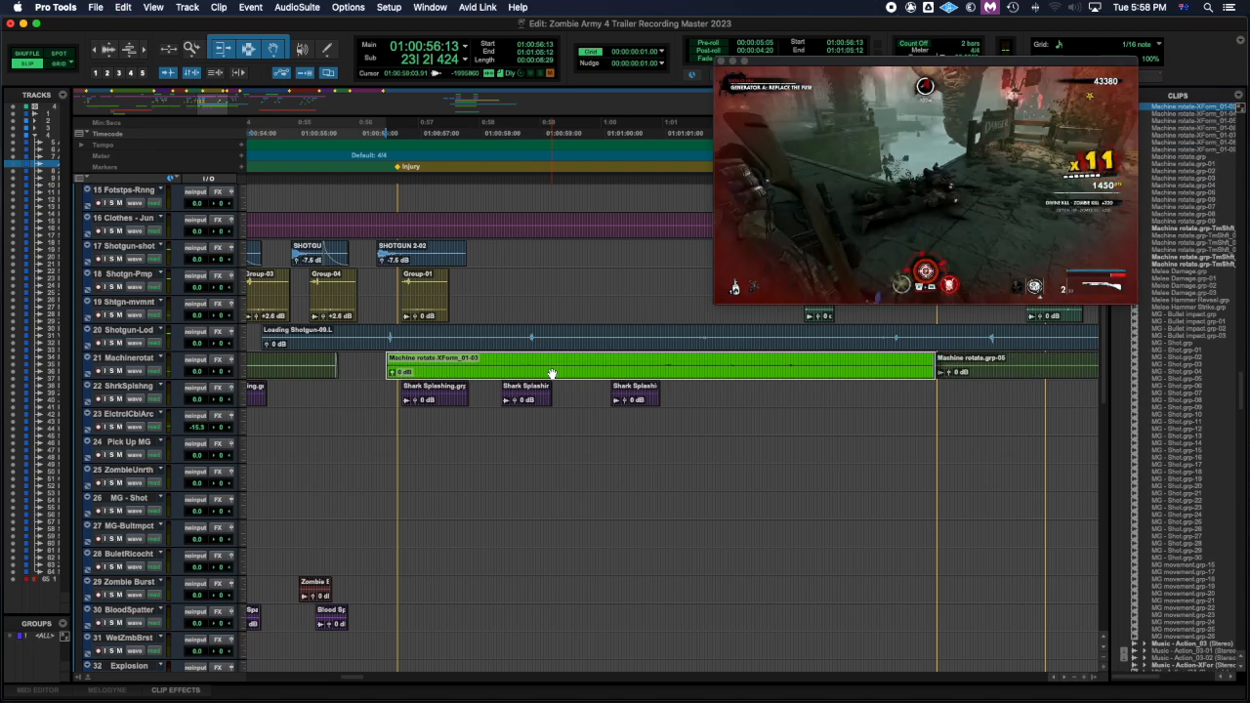
Step: Duplicate Machine rotate-XForm_01-03 on the Machinerotat track so that the copy starts at 01:01:05:12
key(r)
key(r)
key(r)
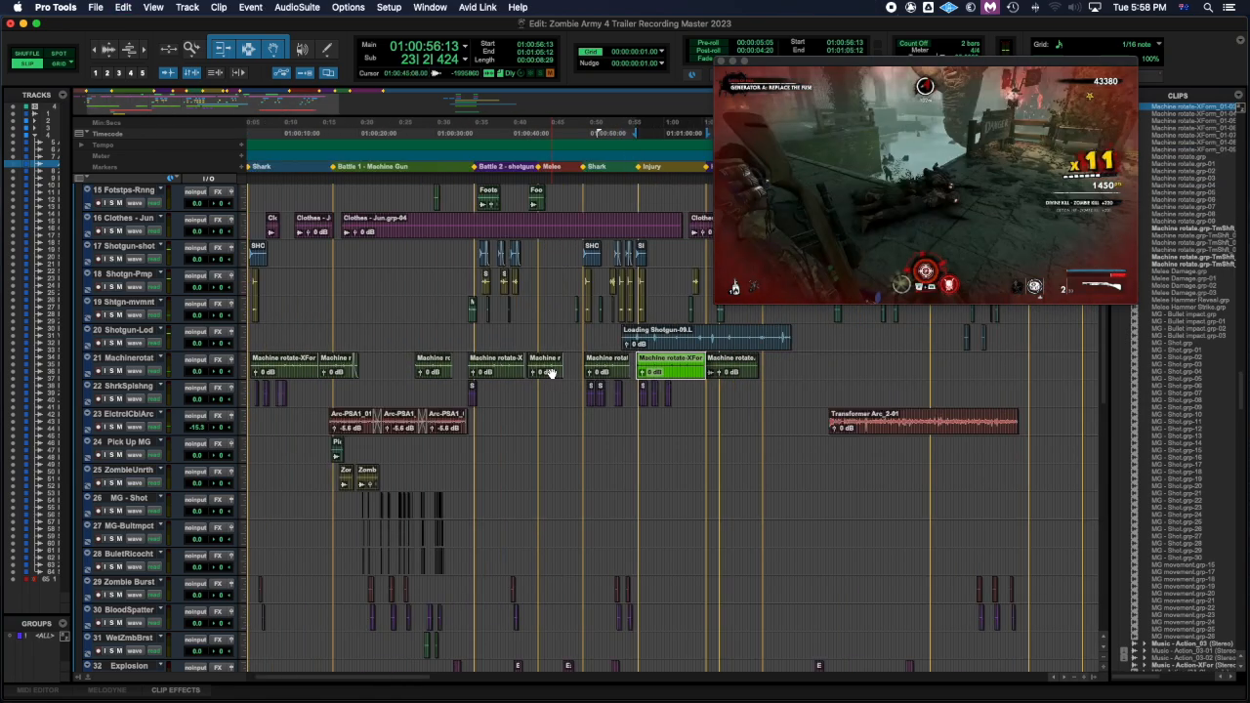
scroll(713, 381, right, 10)
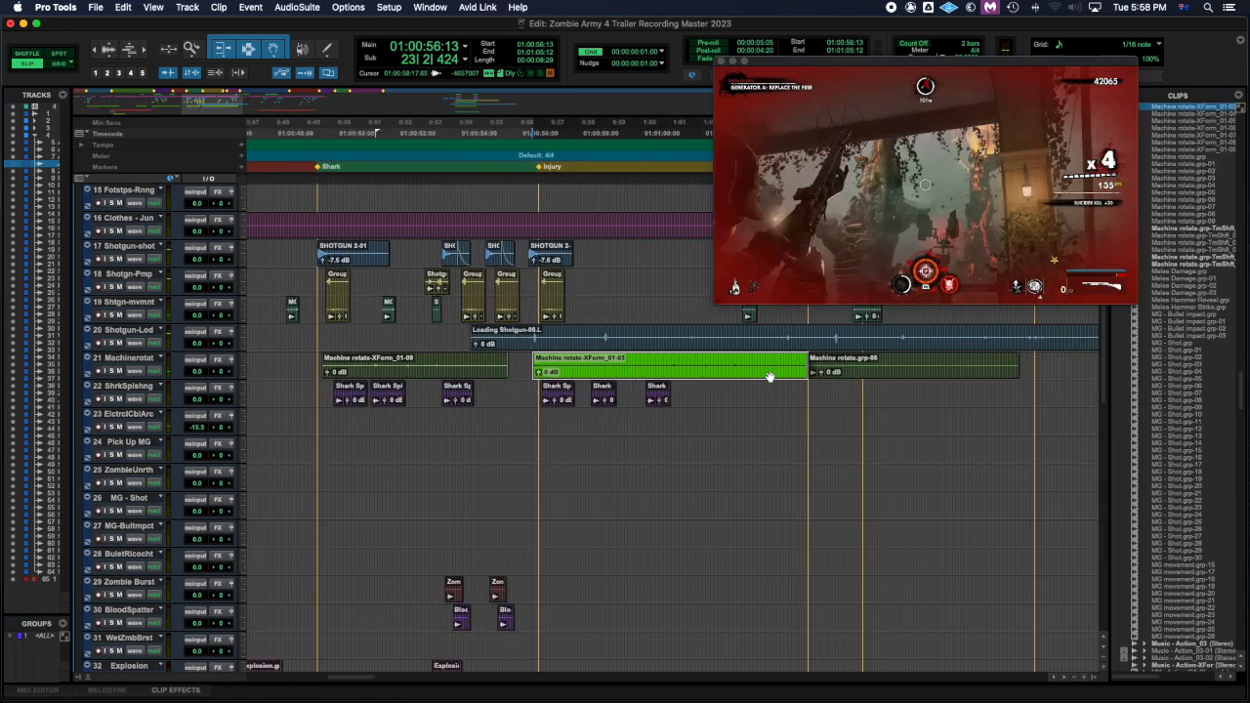
key(super+d)
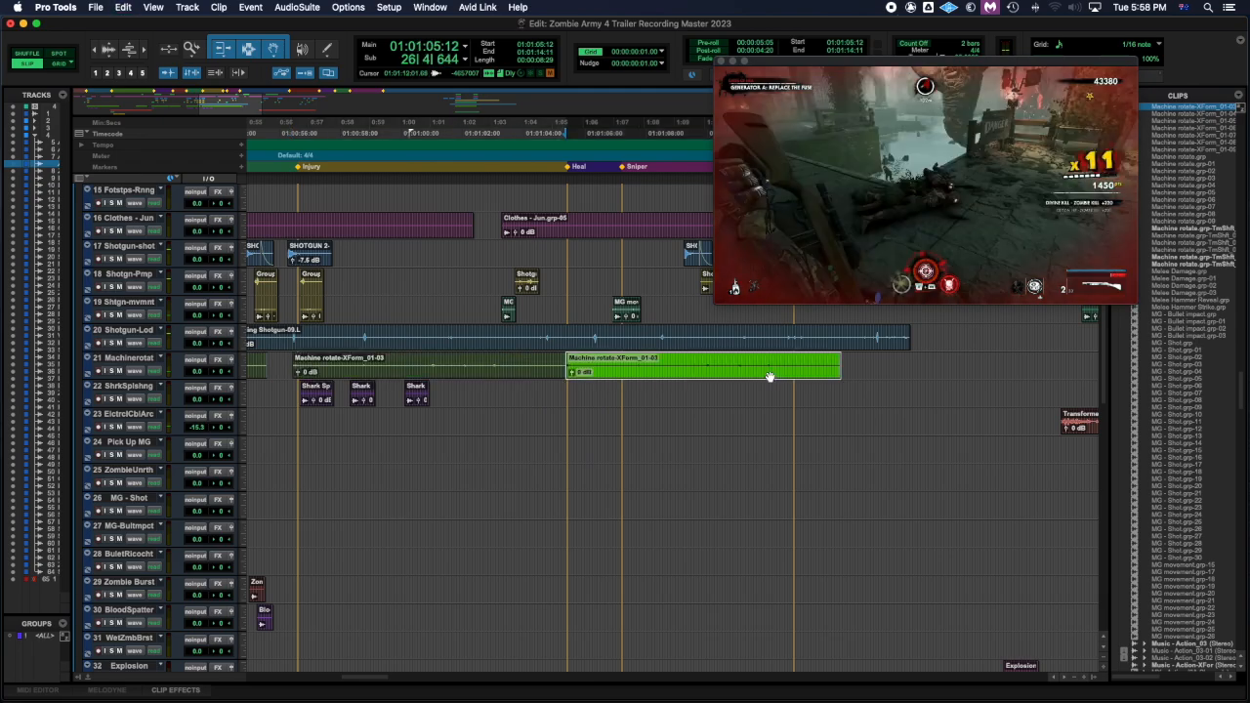
Step: Trim the copy's start to 01:01:07:20 and move it to start at 01:01:02:29, over the tail of Machine rotate-XForm_01-03
click(631, 362)
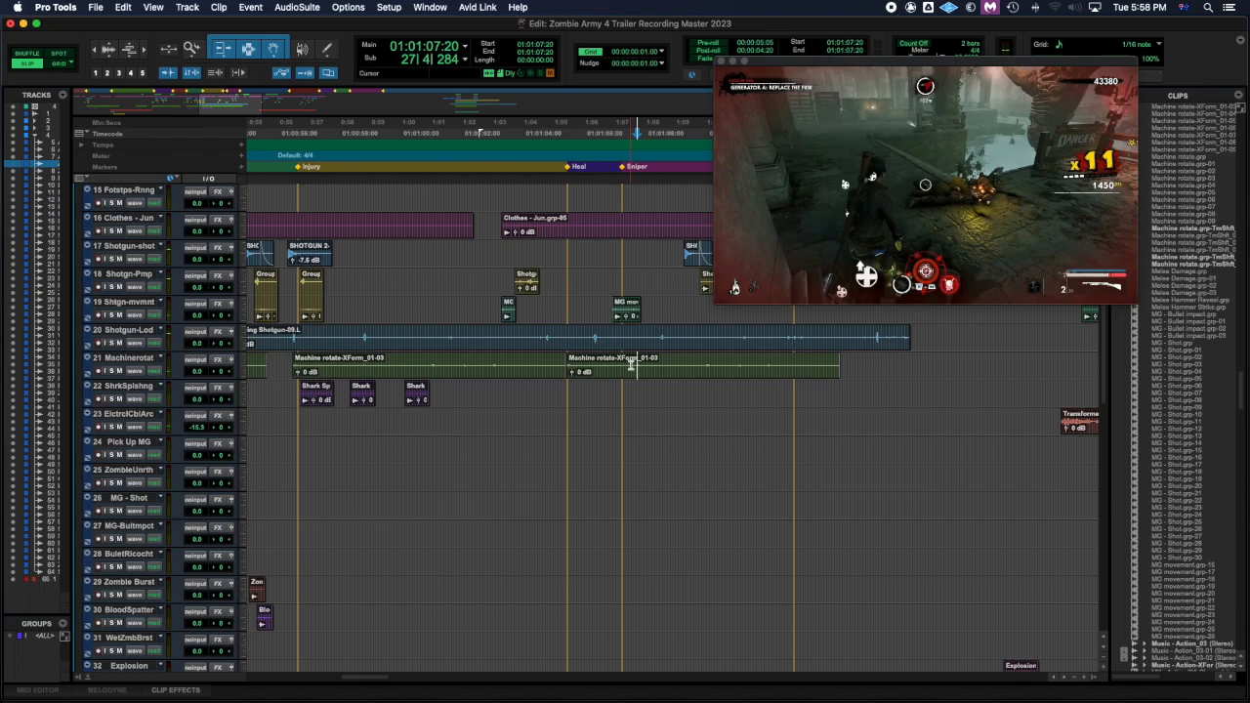
key(a)
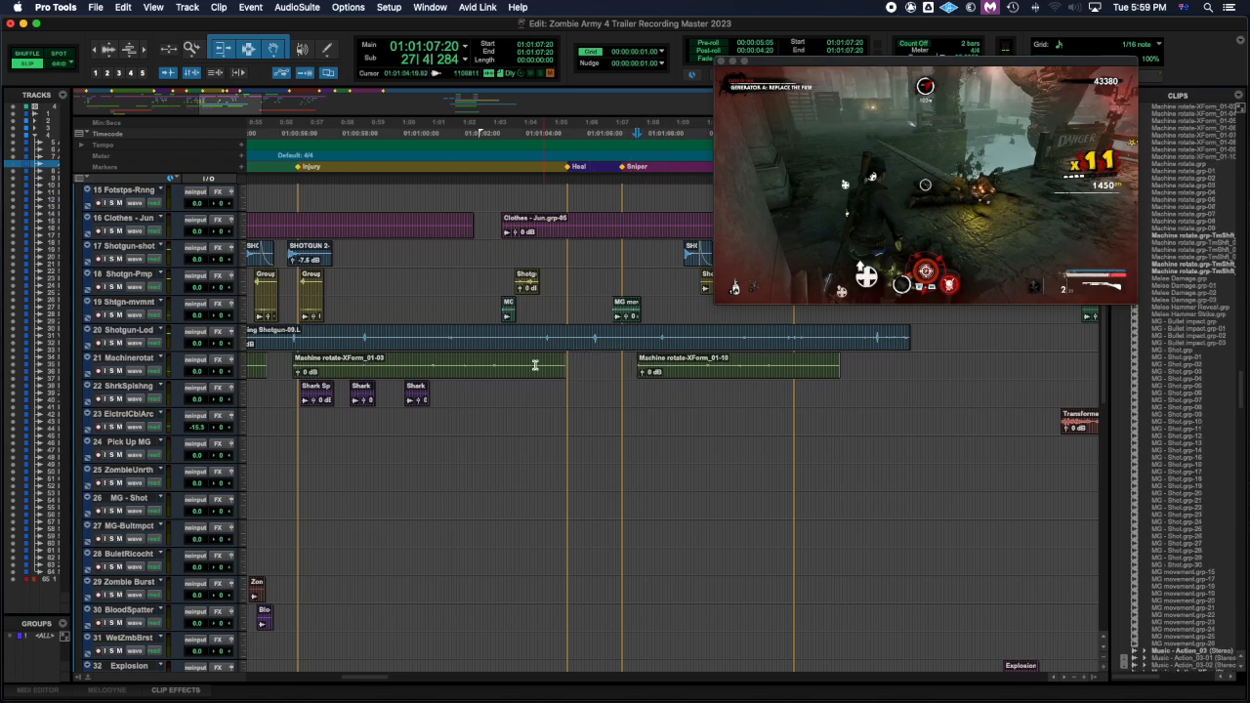
click(490, 361)
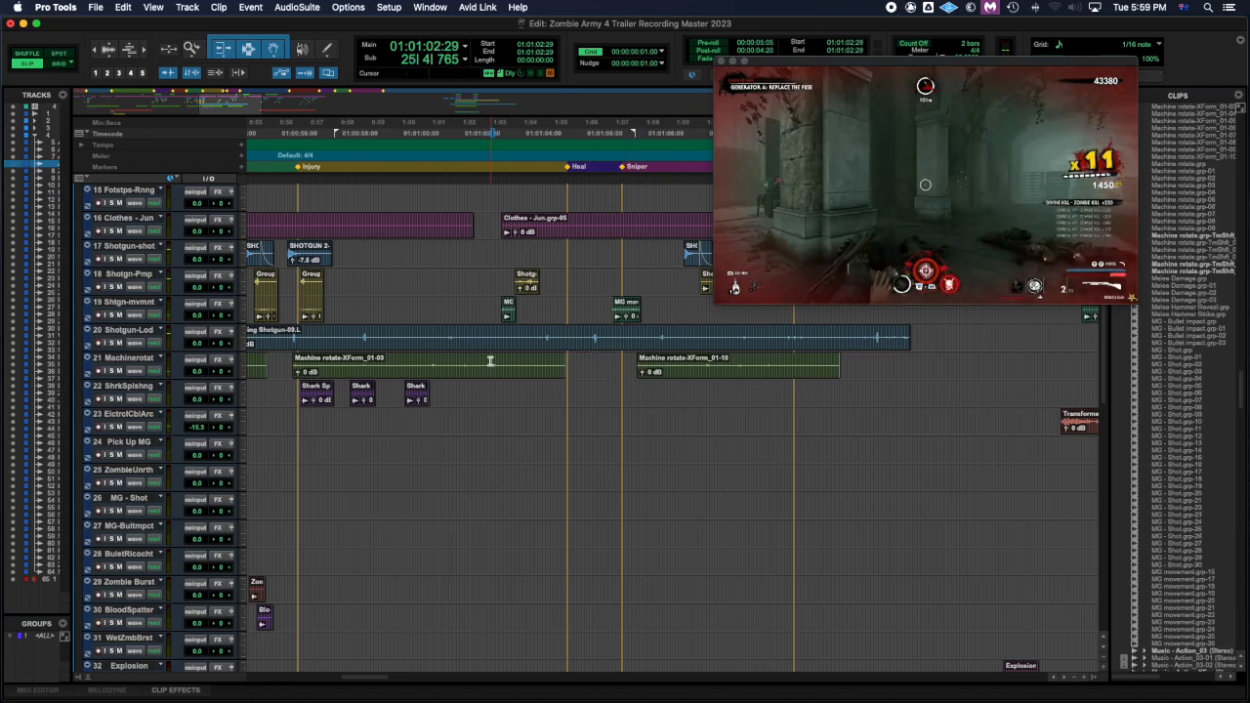
ctrl+click(686, 379)
scroll(636, 385, left, 5)
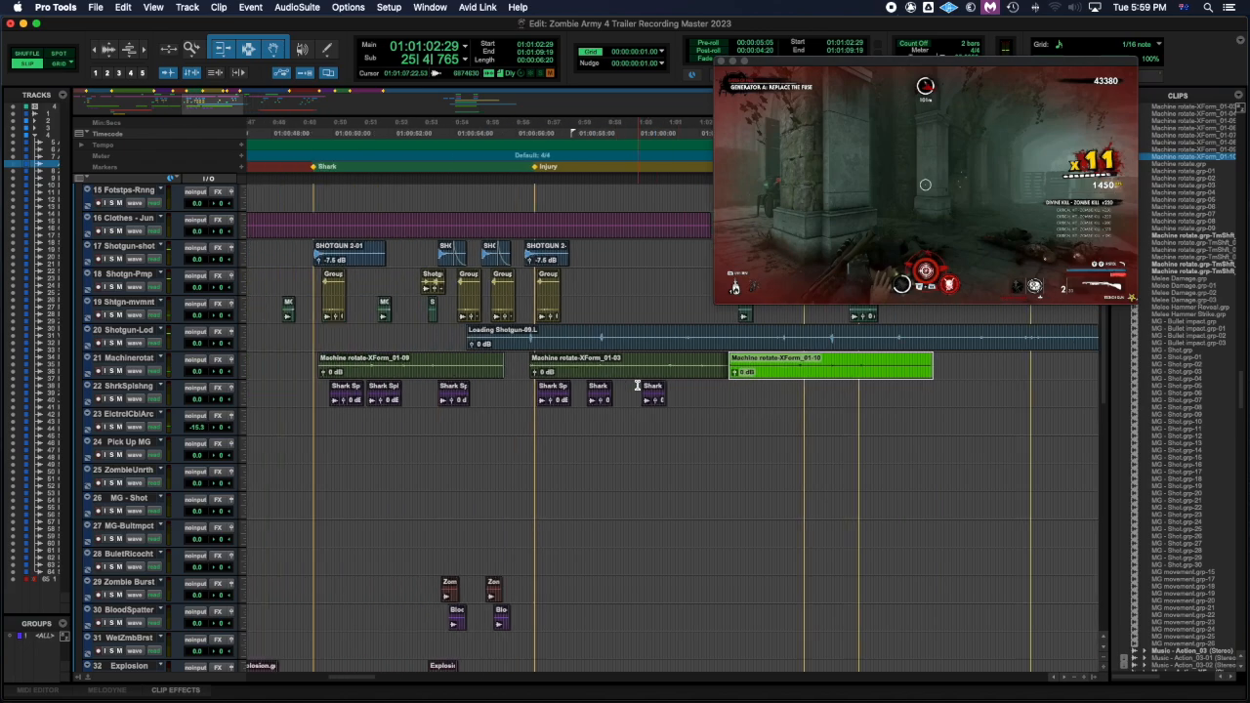
Step: Play the injury and heal scenes from 01:00:56:09 to check the joined rotation clips against the picture
scroll(636, 385, right, 4)
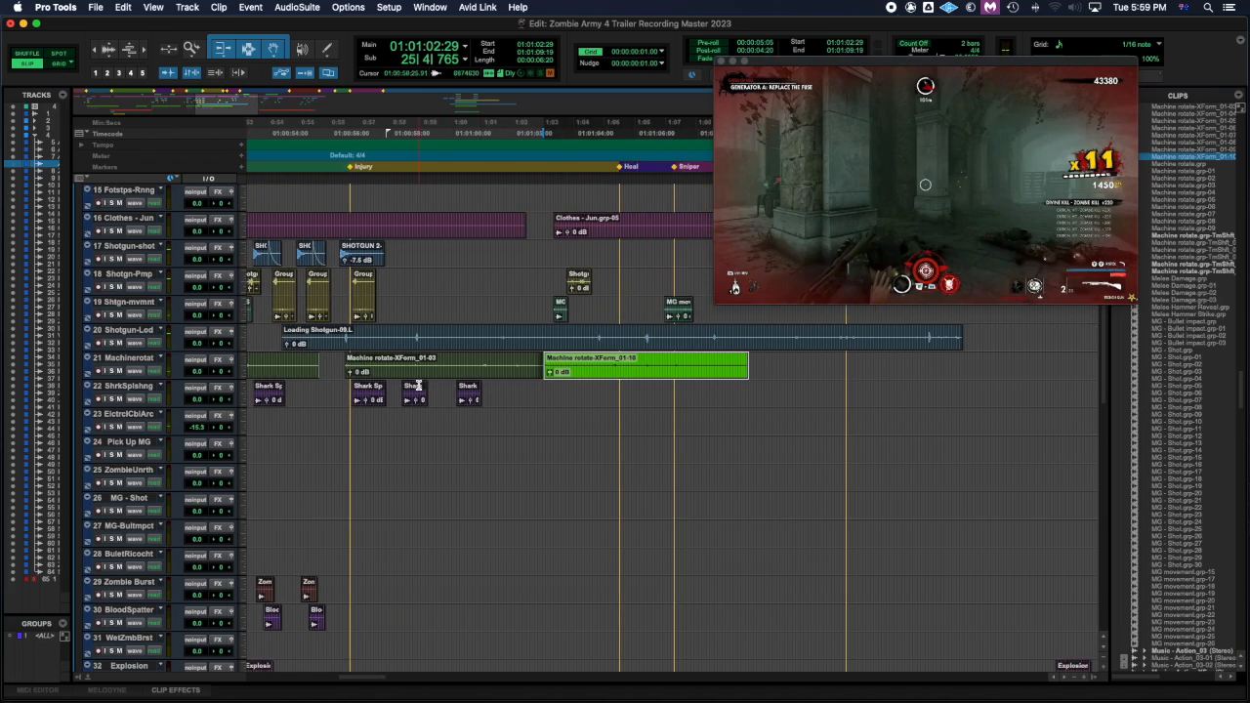
click(343, 361)
key(space)
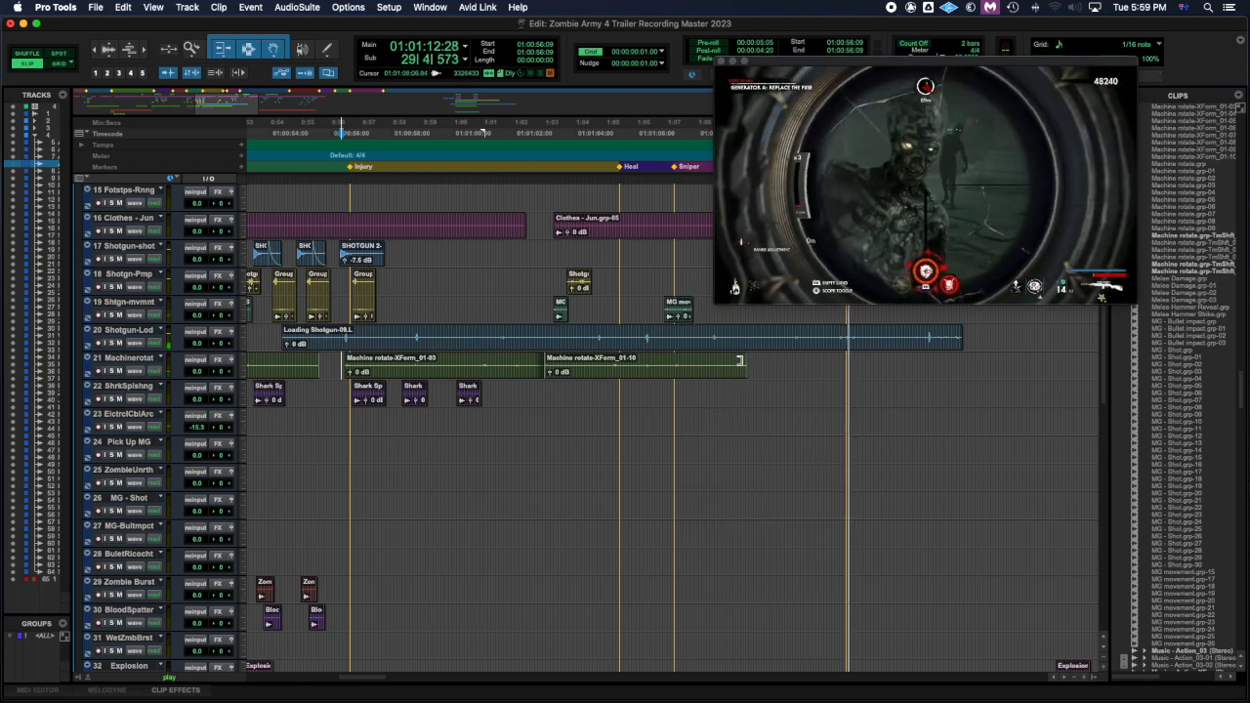
key(space)
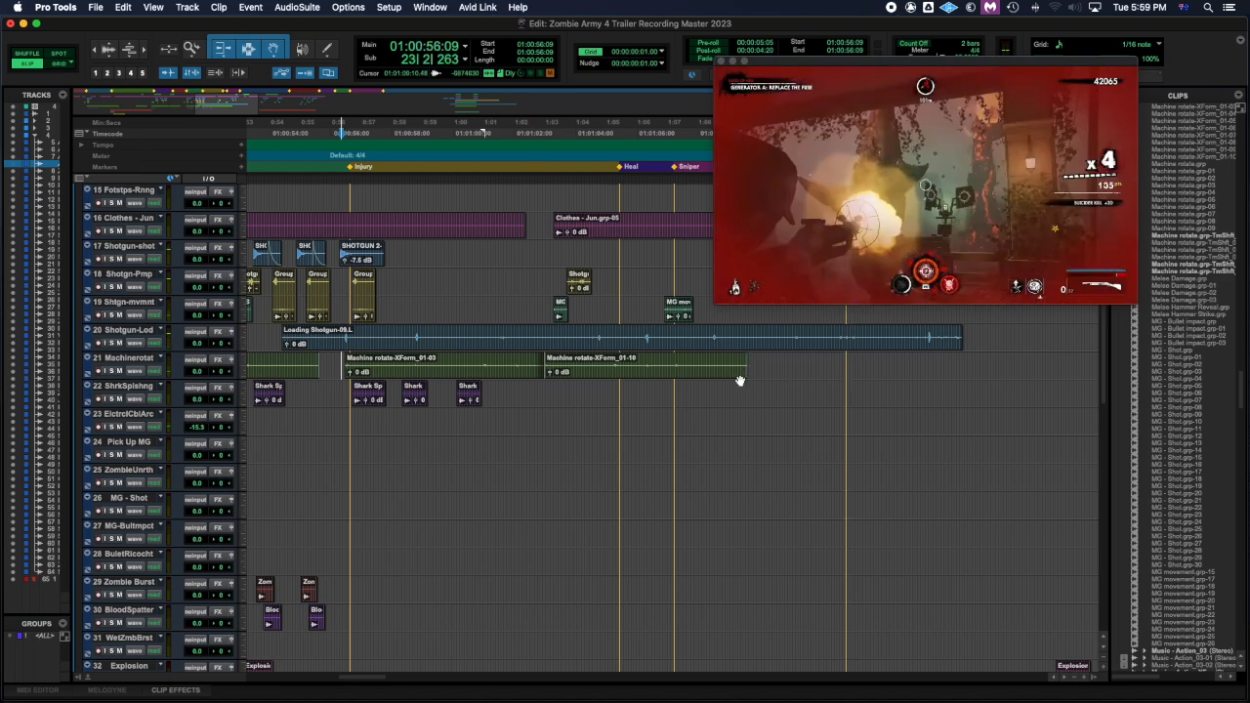
Step: Duplicate Machine rotate-XForm_01-10 directly after itself at 01:01:09:19 and play the copy from 01:01:10:16
click(699, 374)
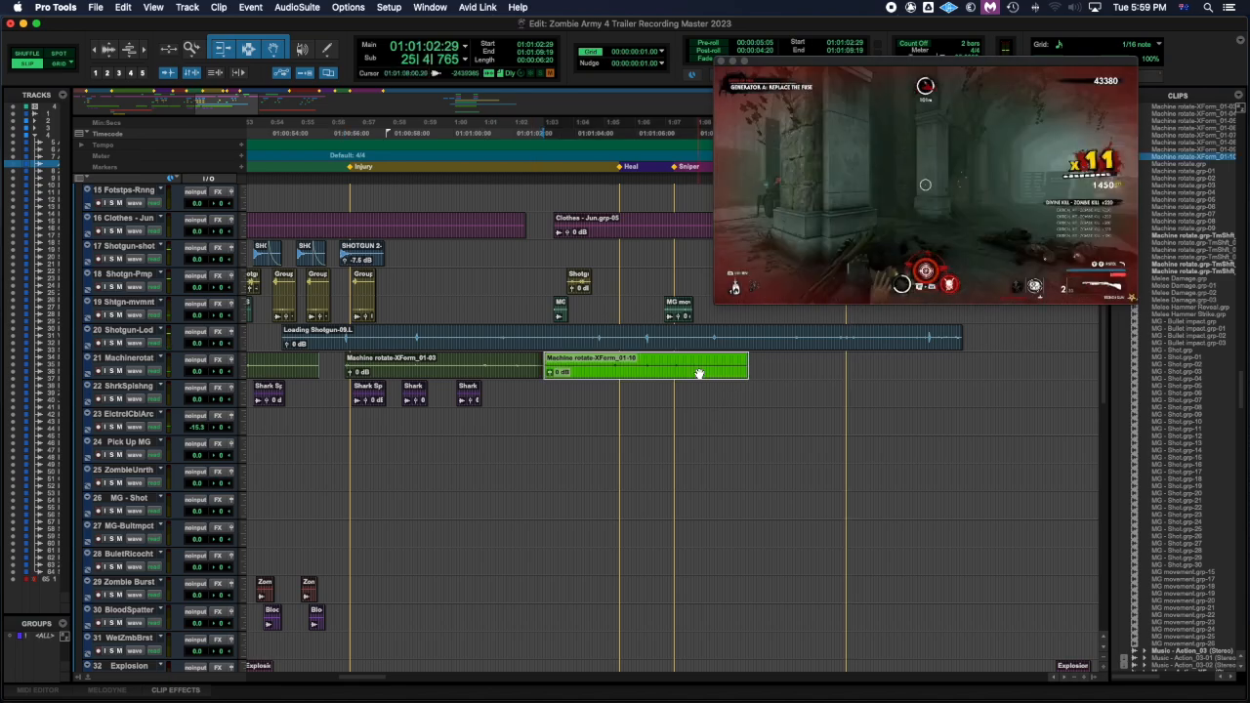
key(super+d)
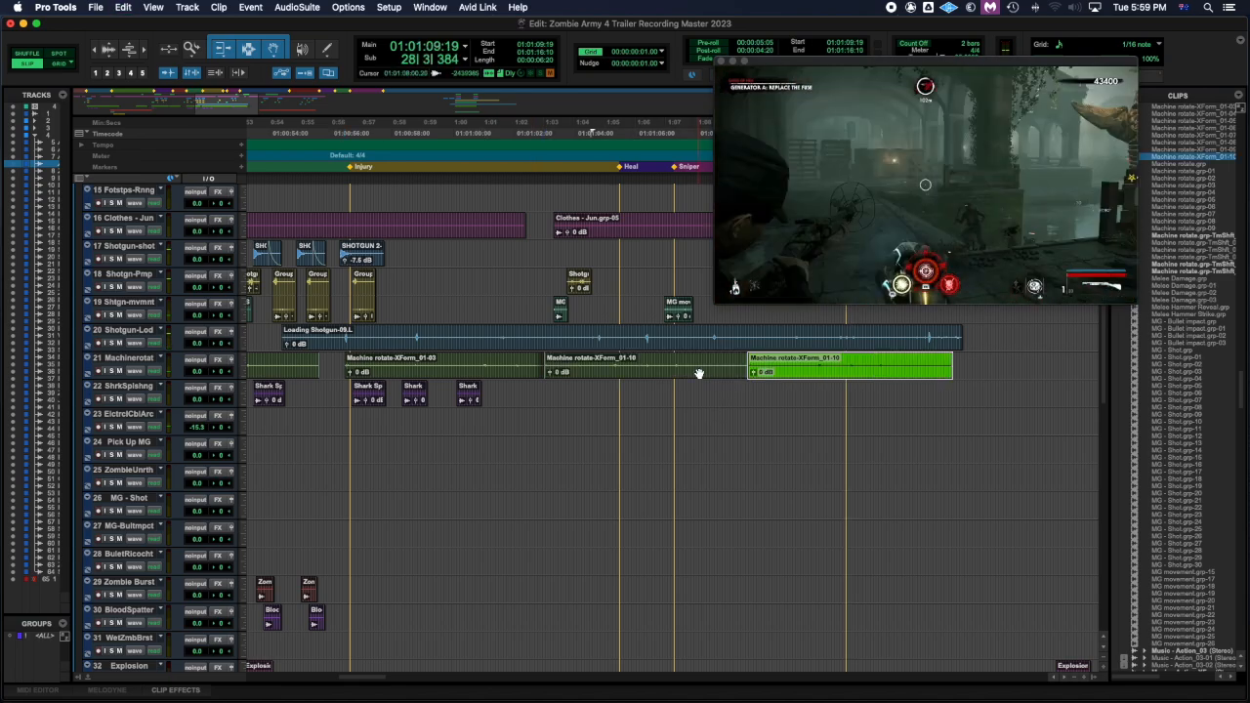
click(773, 363)
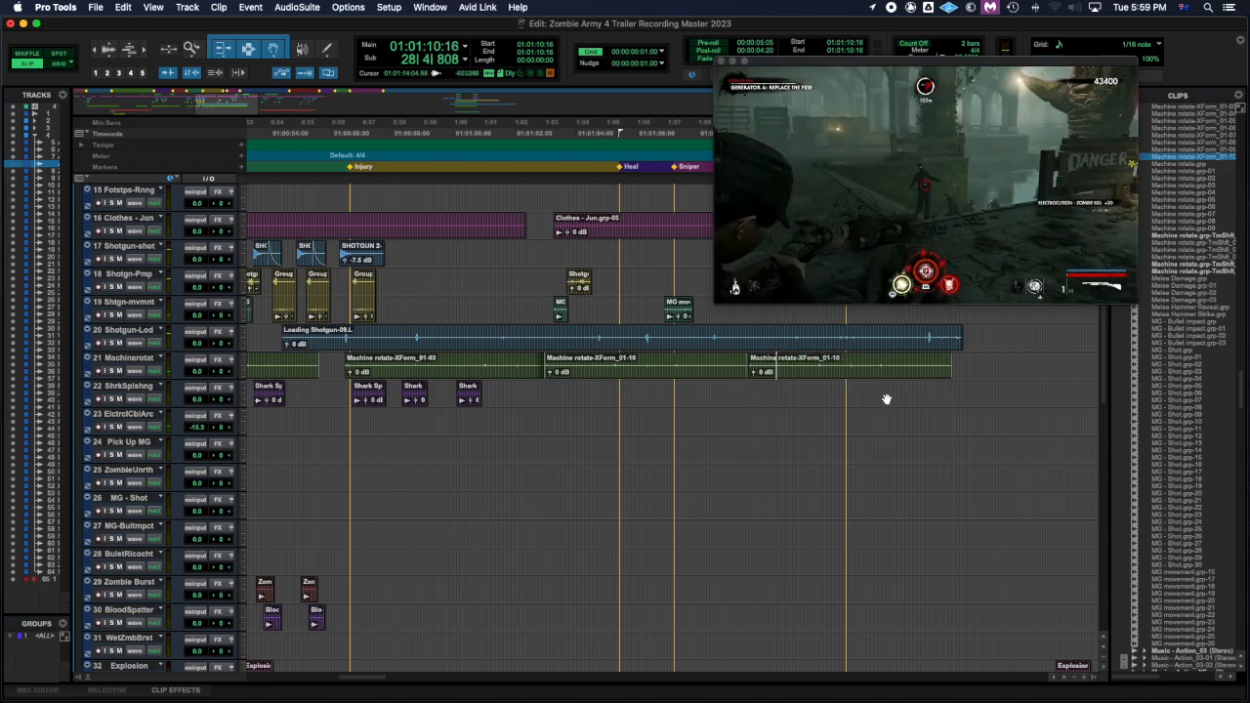
key(space)
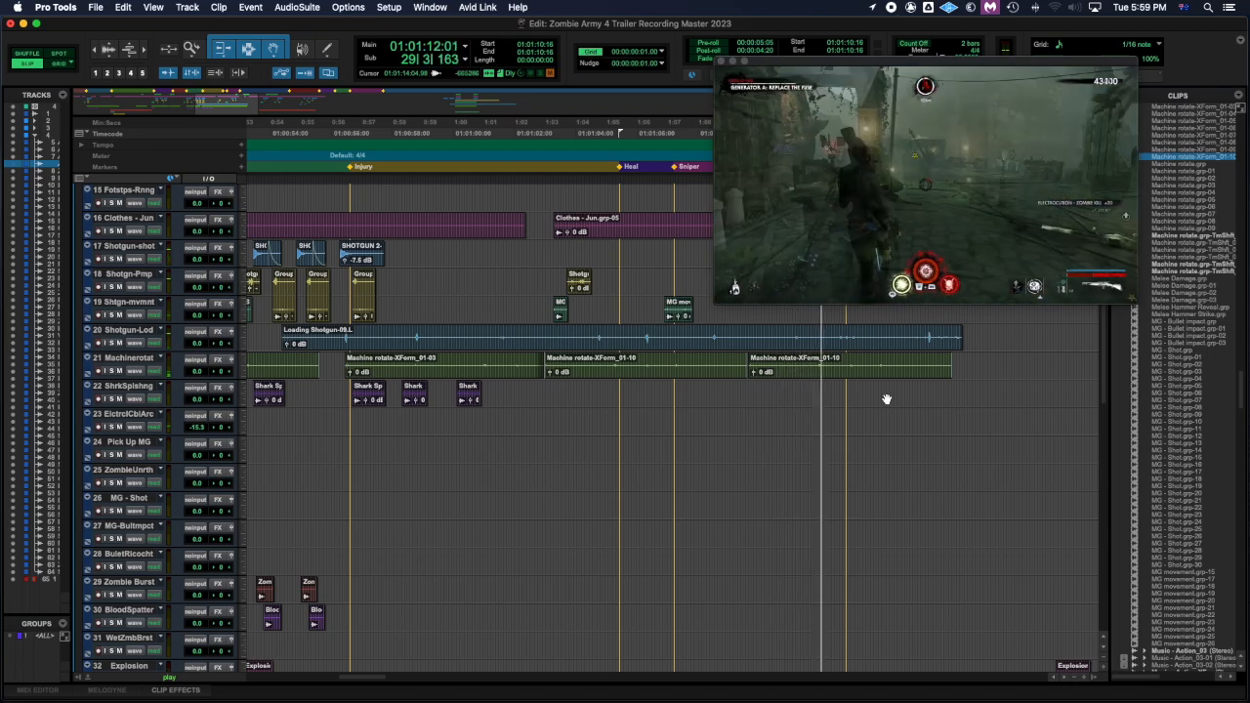
key(space)
Step: Split the copy at 01:01:10:16 and move its longer rear piece up against the end of Machine rotate-XForm_01-10, replacing the short front piece
key(super+e)
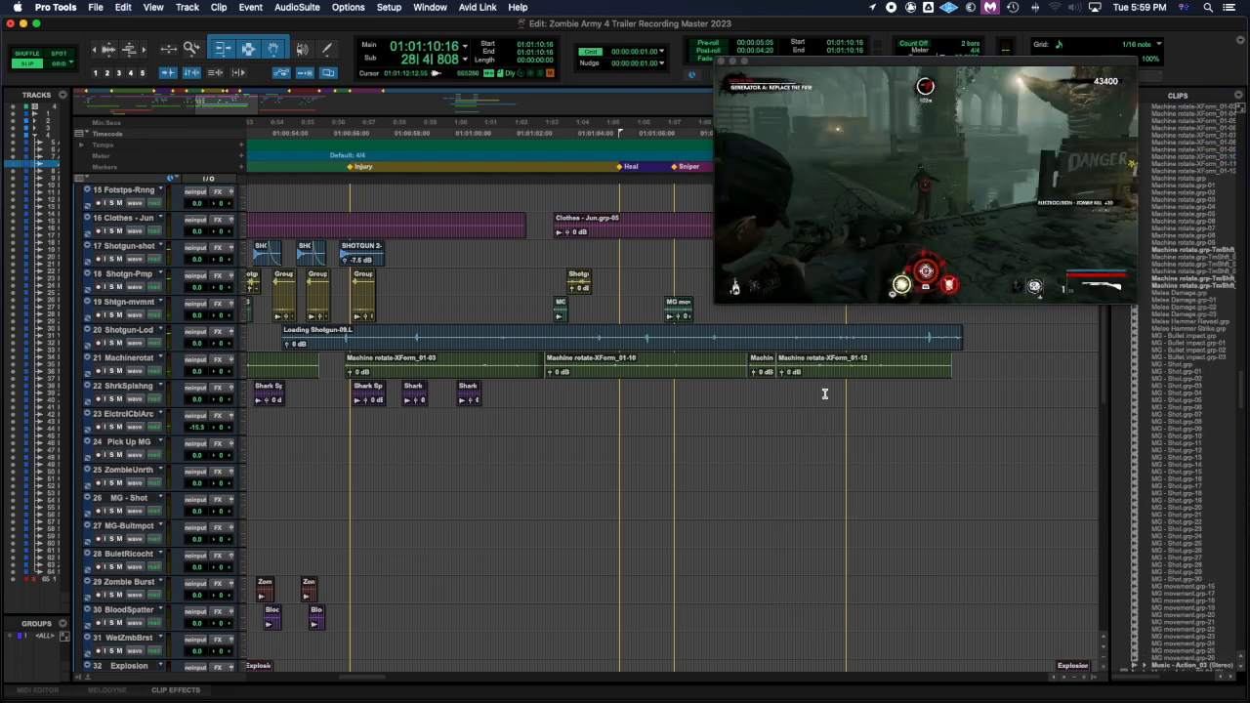
click(758, 377)
ctrl+click(811, 377)
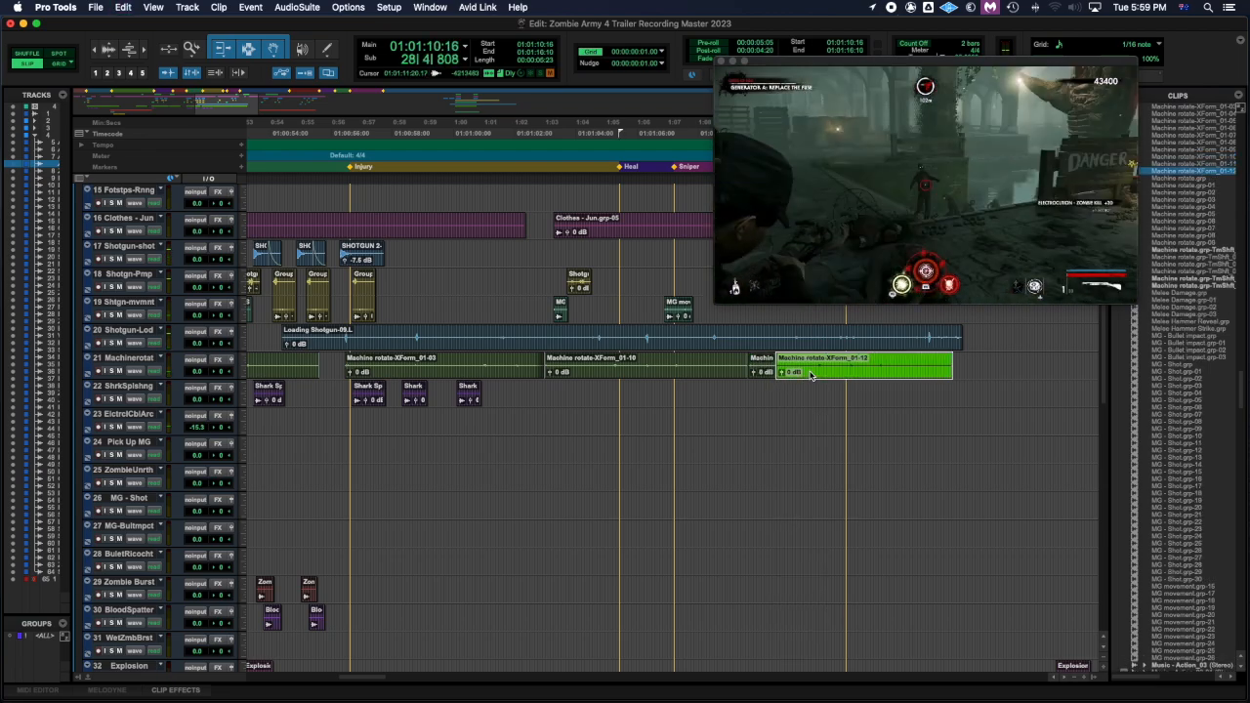
Step: Play the sniper scene twice from 01:01:08:14 to check the new join and find where the rotation sound should stop
click(713, 361)
key(space)
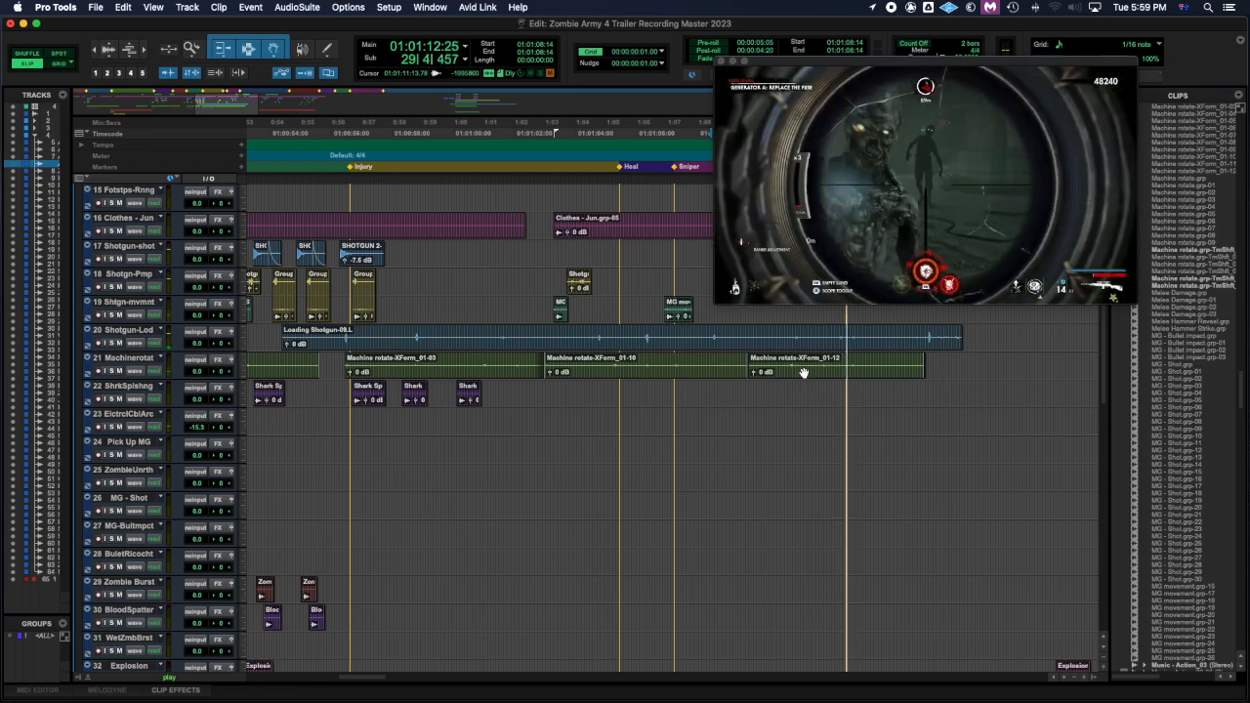
key(space)
key(space)
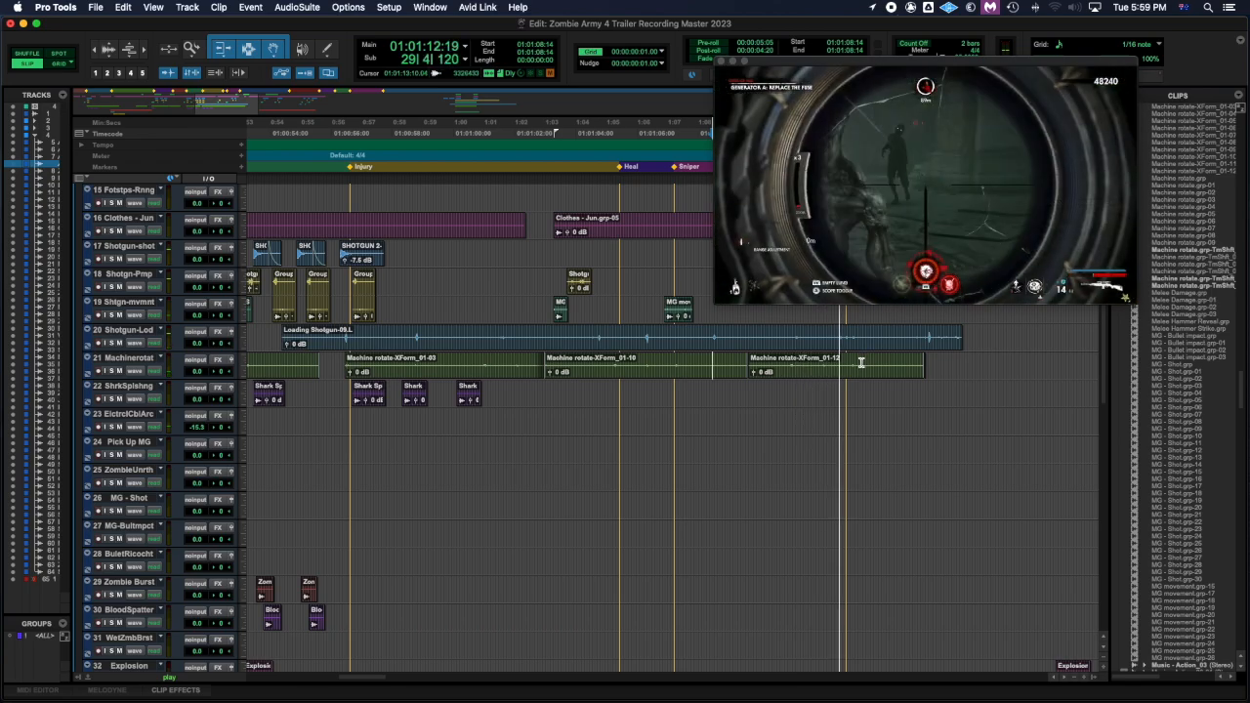
key(space)
Step: Trim the end of Machine rotate-XForm_01-12 to 01:01:13:01 and fade it out from 01:01:12:26
click(856, 359)
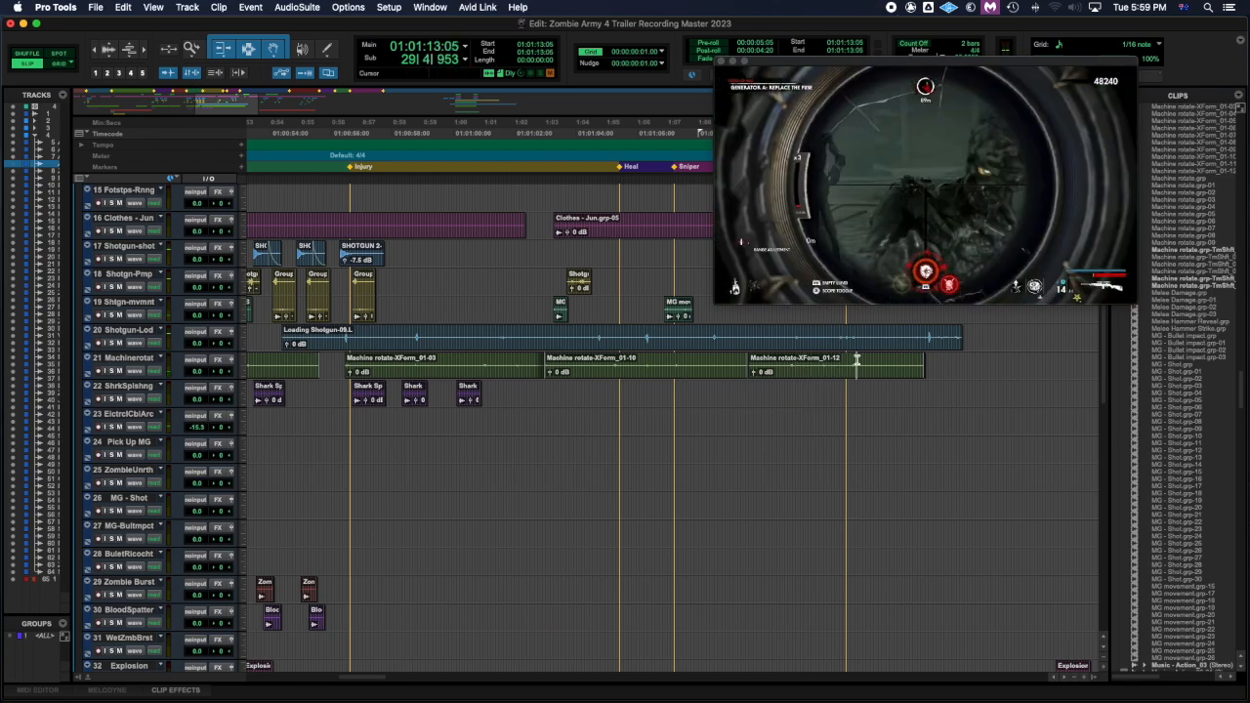
click(852, 360)
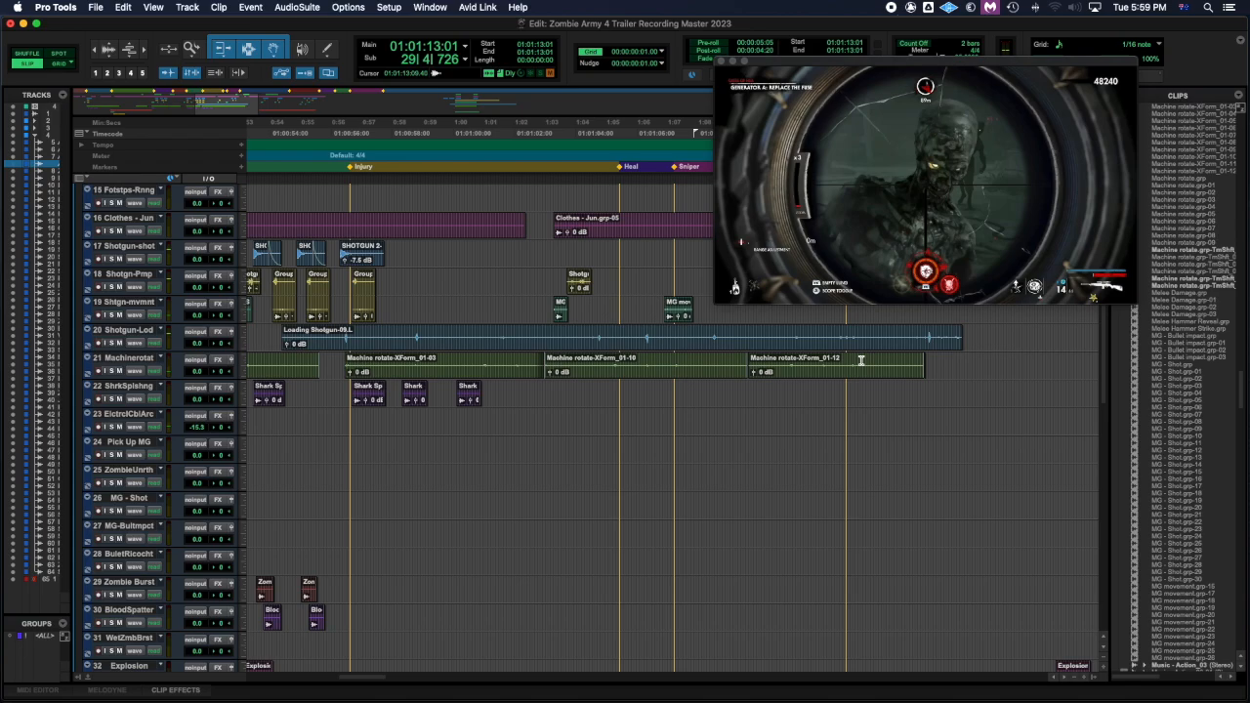
click(861, 360)
click(859, 359)
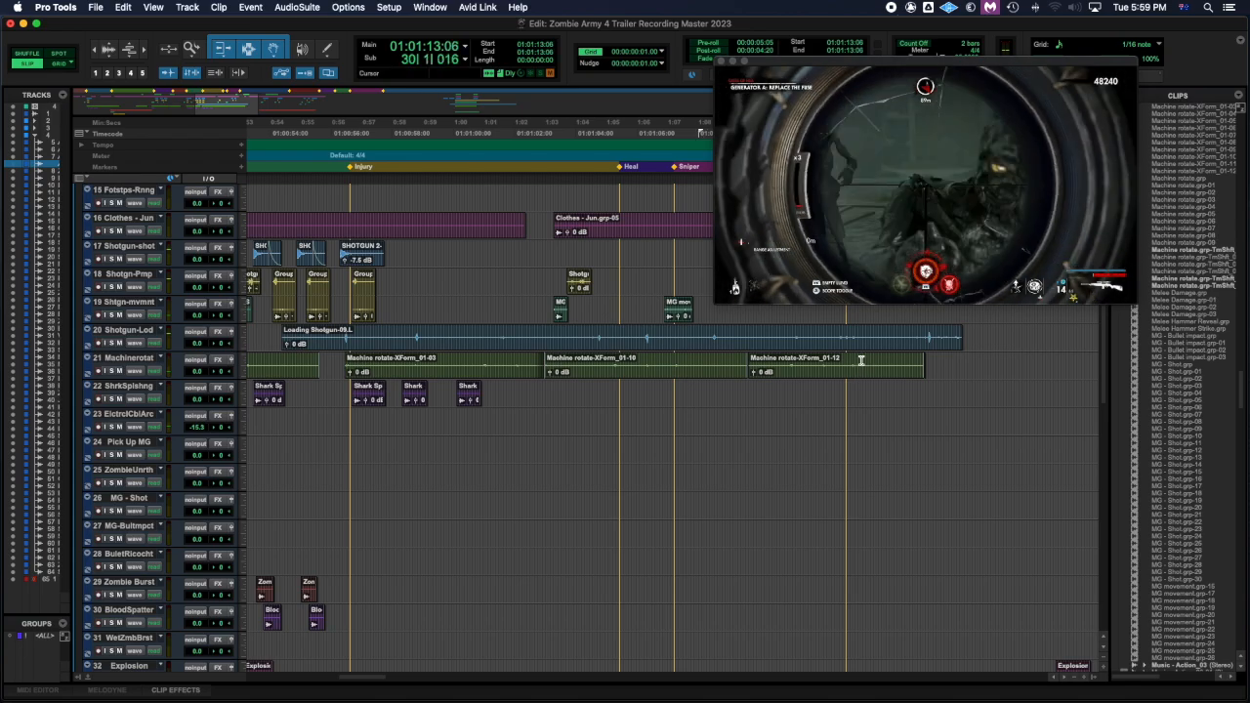
click(859, 359)
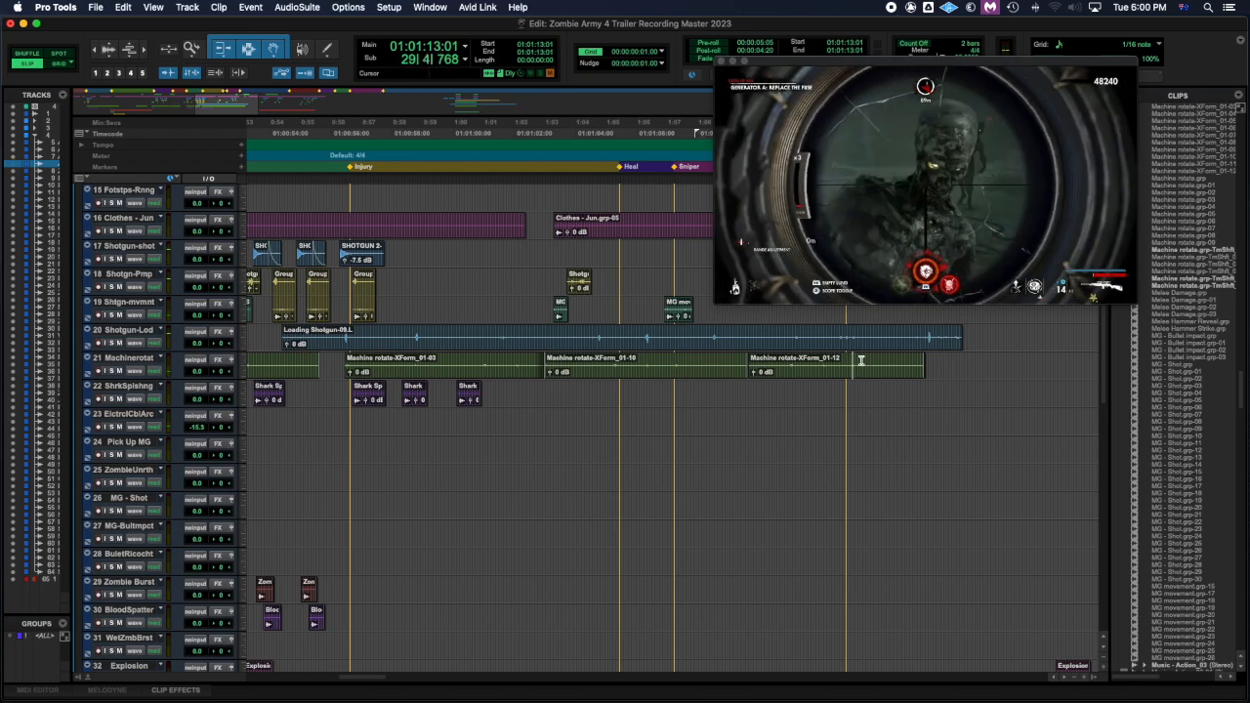
key(s)
drag(860, 362, 848, 362)
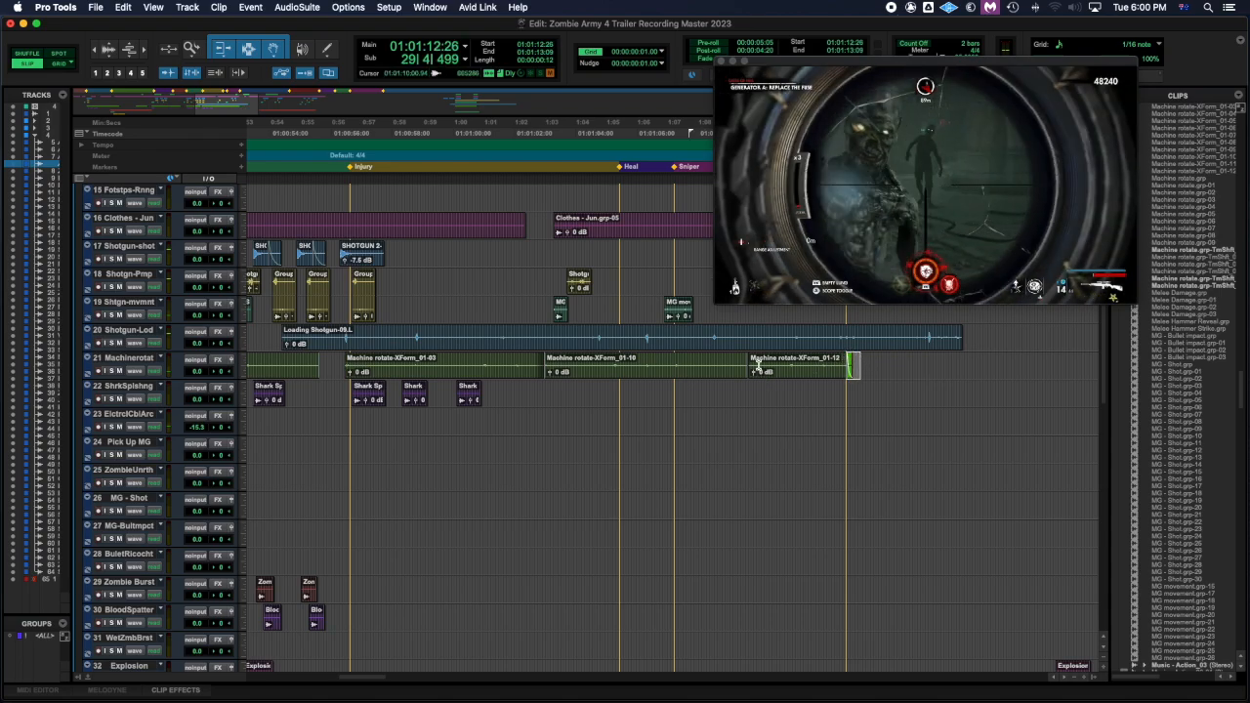
Step: Apply fades across the three joined Machine rotate clips starting from 01:00:56:05, and fade out the last clip from 01:01:12:22
drag(886, 361, 338, 368)
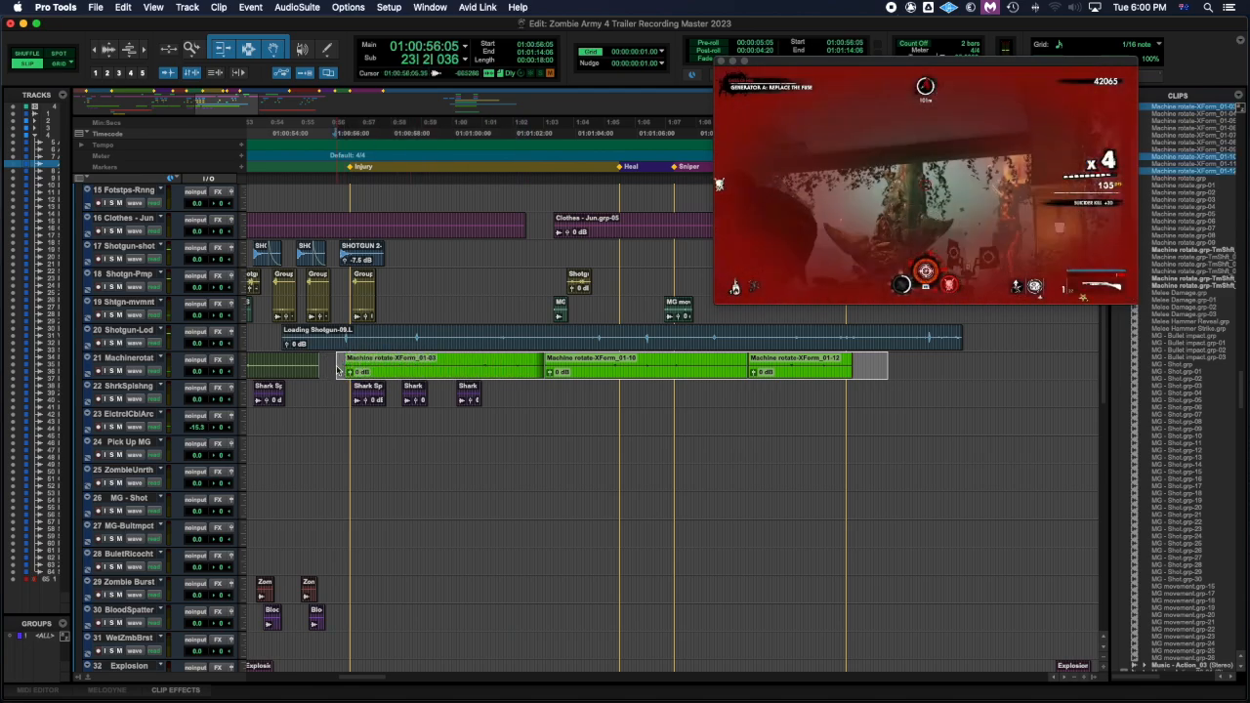
key(f)
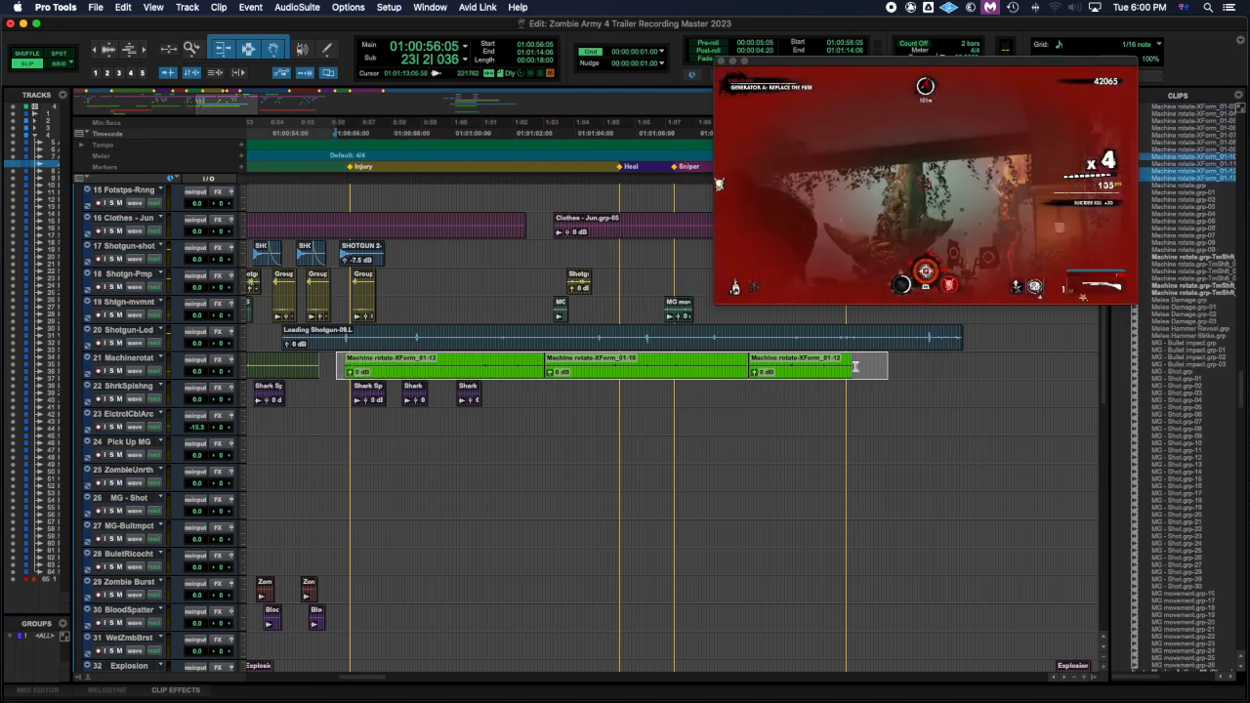
drag(859, 364, 846, 367)
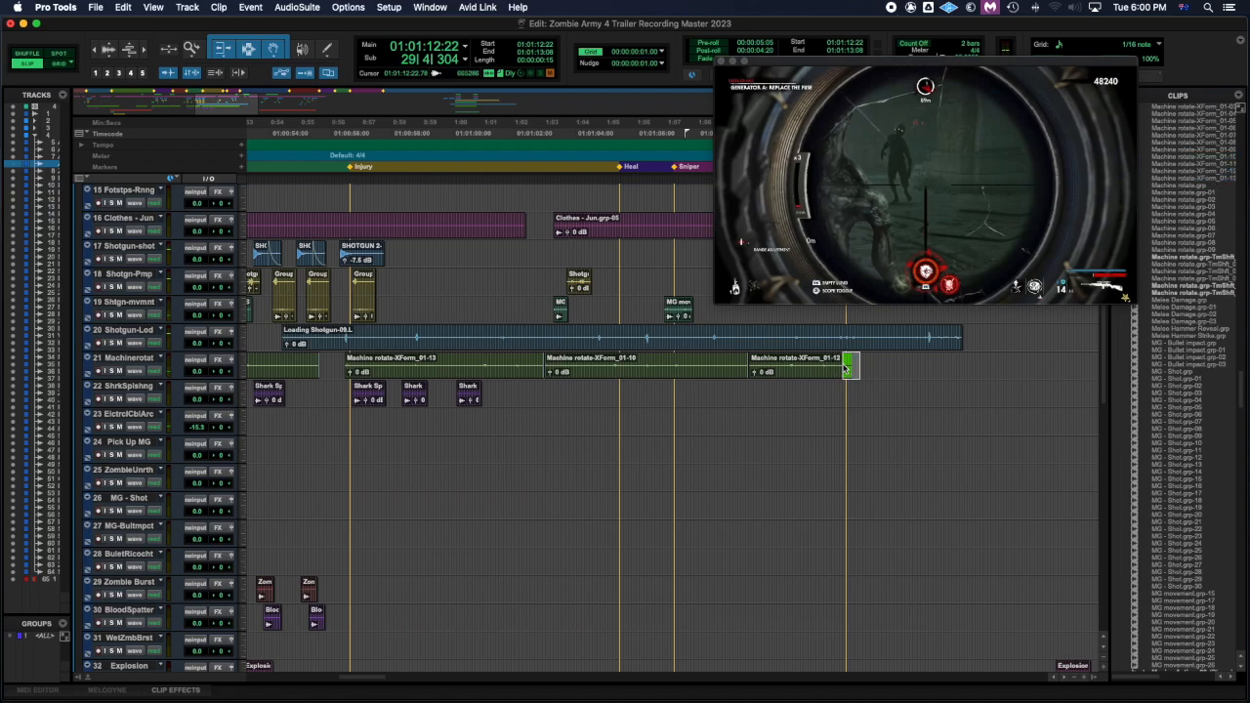
Step: Play the faded rotation clips from 01:00:56:08 to check them against the picture
click(340, 364)
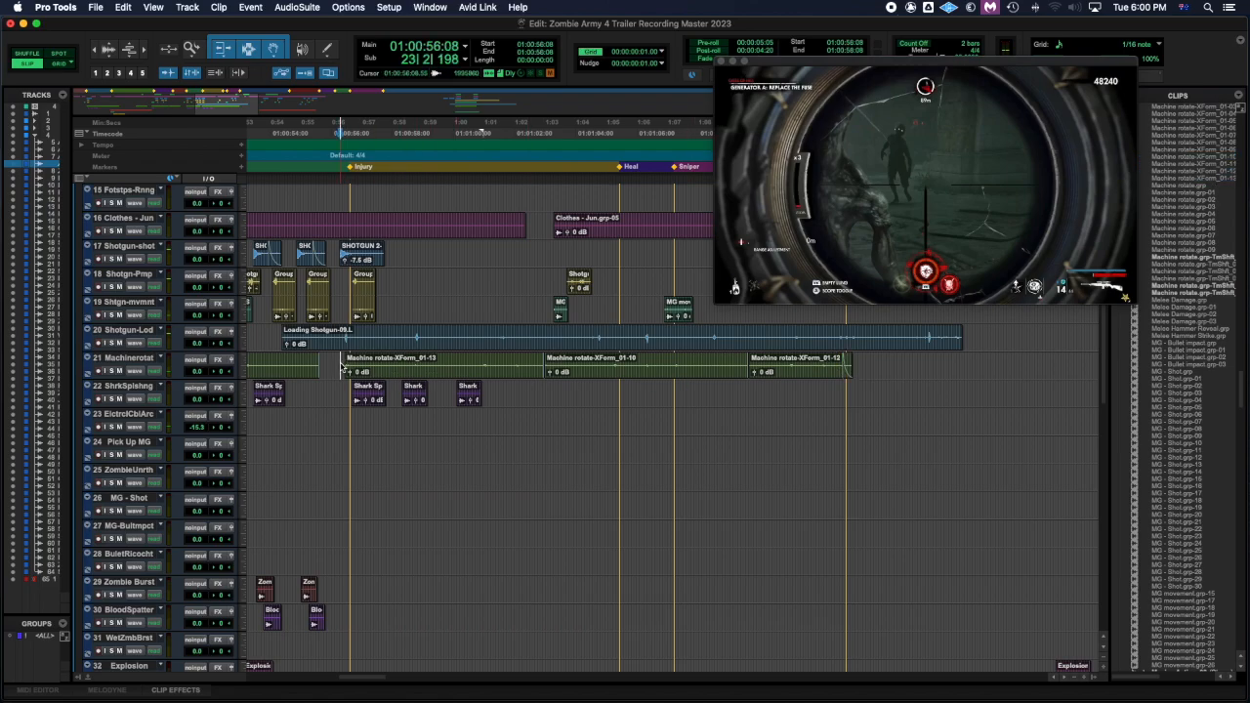
key(space)
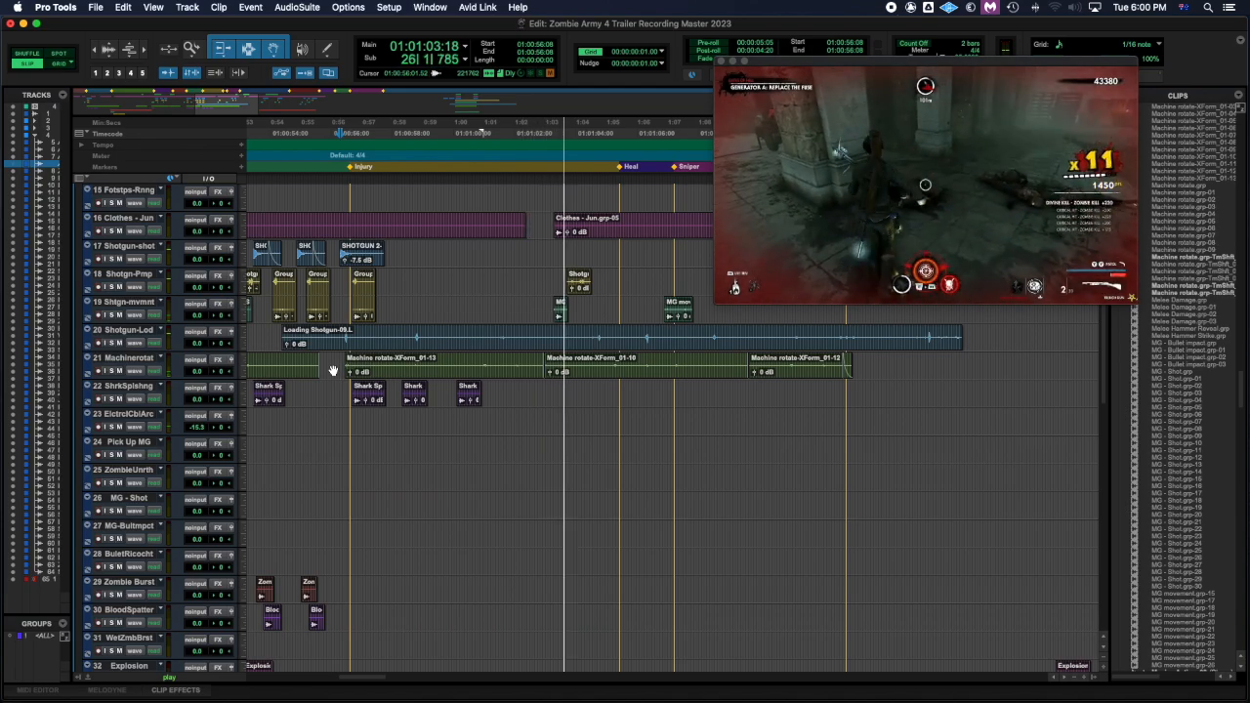
key(space)
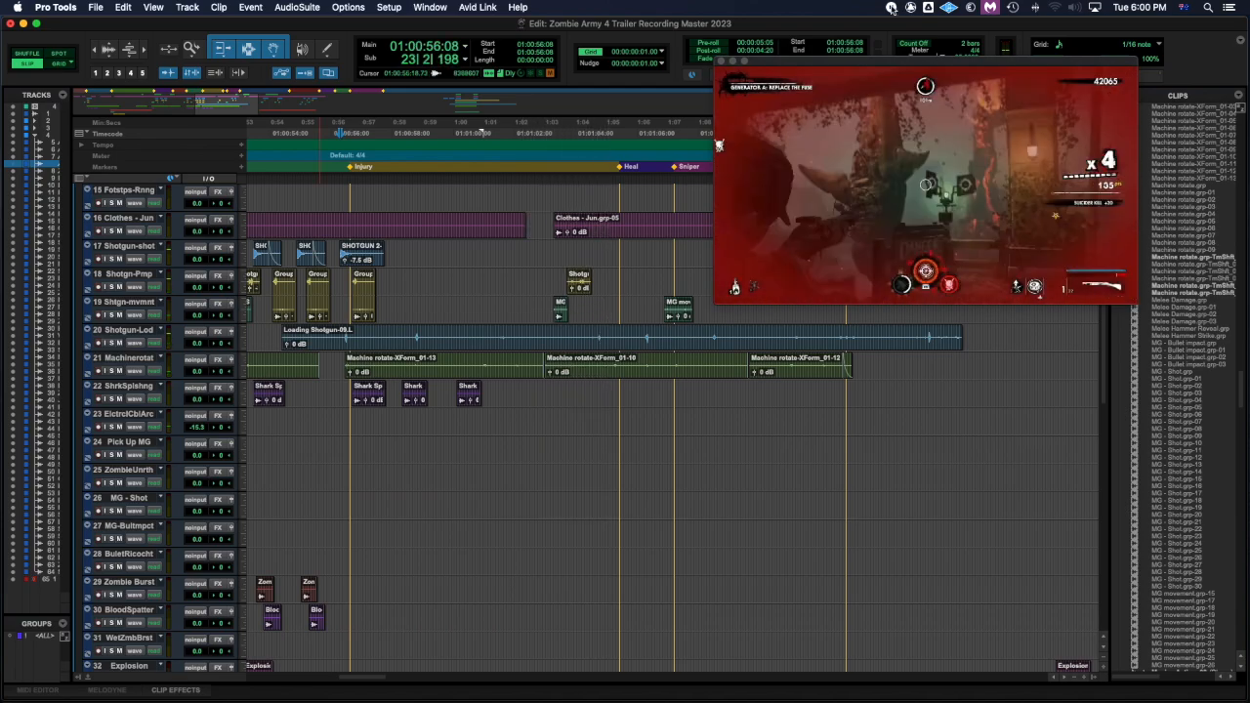